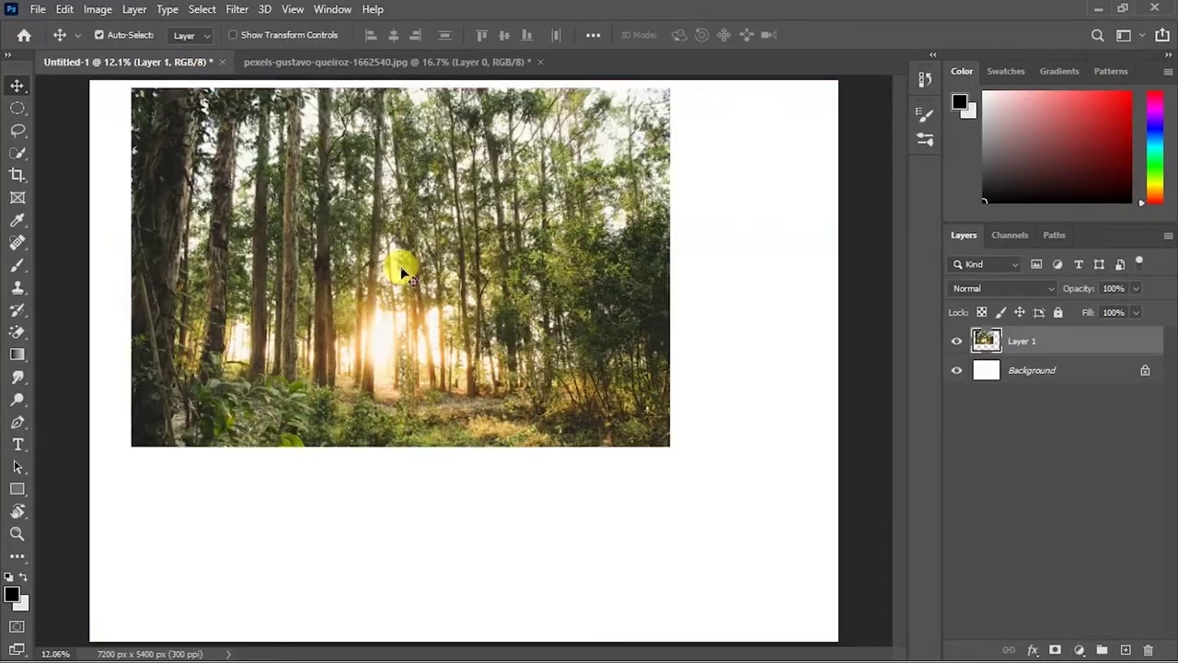
# - Scale the forest photo up, skew its top with Perspective, and stretch it to fill the canvas
pyautogui.hotkey('ctrl', 't')
pyautogui.moveTo(658, 455)
pyautogui.mouseDown()
pyautogui.moveTo(705, 436)
pyautogui.moveTo(907, 474)
pyautogui.mouseUp()
pyautogui.hotkey('ctrl', '-')
pyautogui.rightClick(651, 435)
pyautogui.click(623, 316)
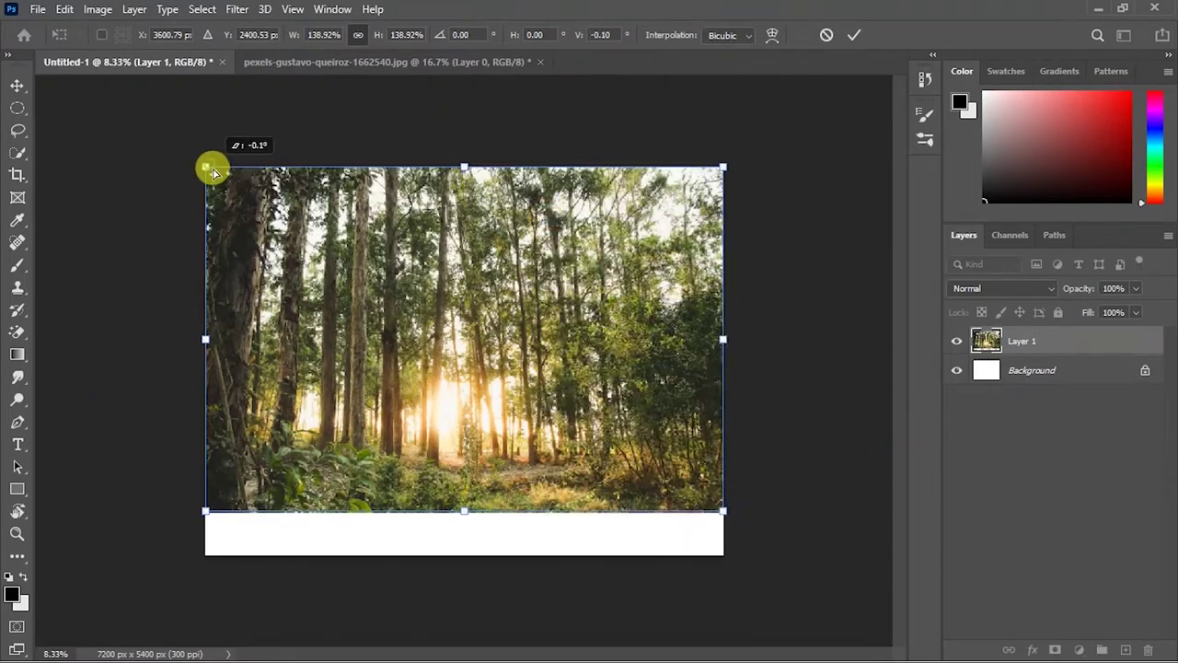
pyautogui.moveTo(206, 167); pyautogui.dragTo(237, 171)
pyautogui.press('Return')
pyautogui.hotkey('ctrl', 't')
pyautogui.moveTo(724, 326)
pyautogui.mouseDown()
pyautogui.moveTo(763, 308)
pyautogui.moveTo(747, 306)
pyautogui.mouseUp()
pyautogui.press('Return')
# - Bring up the file browser on the Giant Nut folder and close the original forest photo
pyautogui.hotkey('ctrl', '+')
pyautogui.click(485, 62)
pyautogui.click(541, 62)
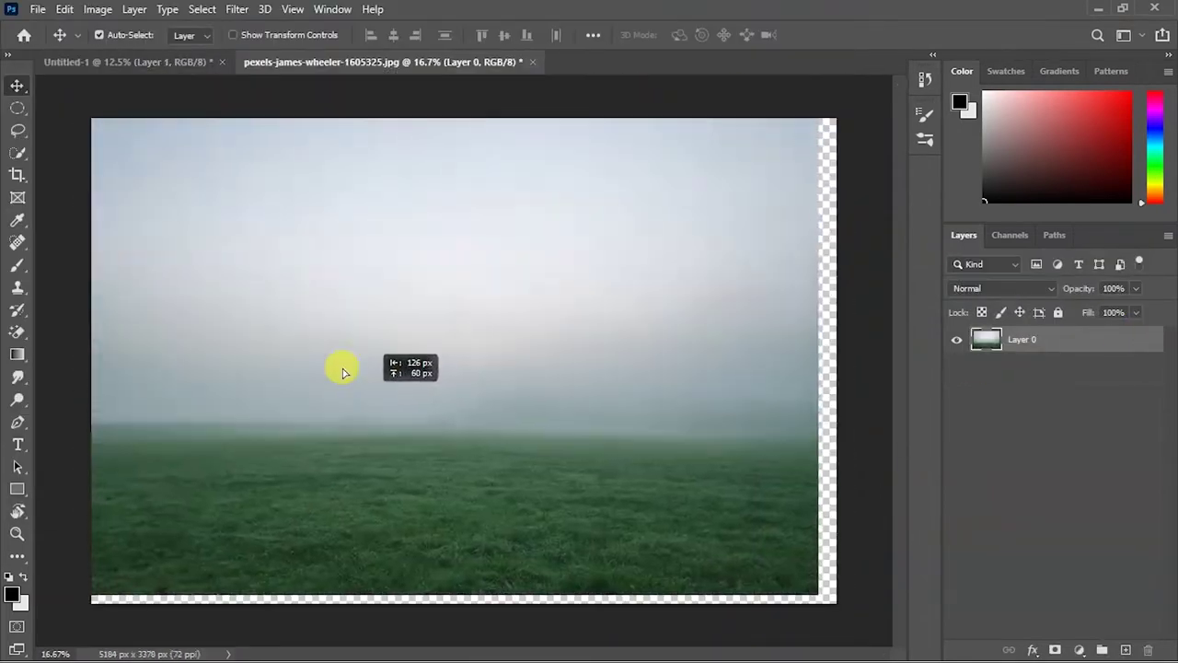
# - Place the misty grass photo over the canvas, resize it, and mask away its foggy sky
pyautogui.moveTo(381, 402); pyautogui.dragTo(429, 494)
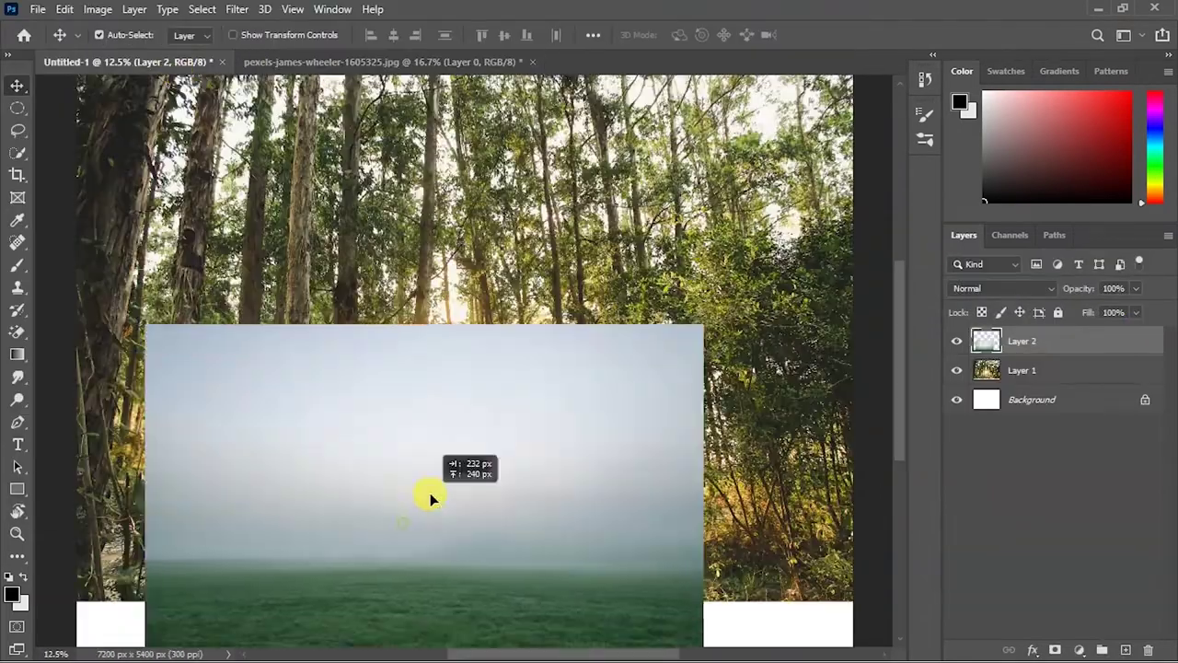
pyautogui.hotkey('ctrl', '-')
pyautogui.hotkey('ctrl', 't')
pyautogui.moveTo(438, 329); pyautogui.dragTo(421, 263)
pyautogui.moveTo(252, 451); pyautogui.dragTo(206, 423)
pyautogui.moveTo(623, 415); pyautogui.dragTo(624, 383)
pyautogui.press('Return')
pyautogui.click(1055, 650)
pyautogui.press('b')
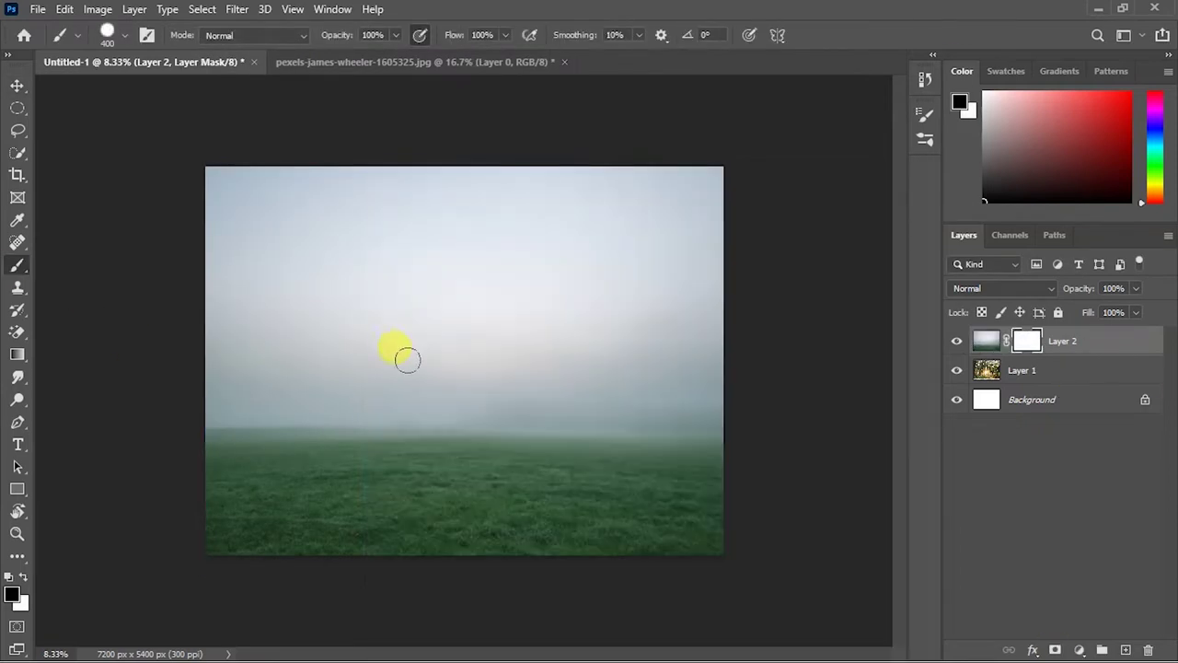
pyautogui.moveTo(147, 322)
pyautogui.mouseDown()
pyautogui.moveTo(565, 321)
pyautogui.moveTo(174, 316)
pyautogui.moveTo(158, 197)
pyautogui.moveTo(244, 174)
pyautogui.mouseUp()
# - Move the grass field down and widen its bottom with a Perspective transform
pyautogui.hotkey('ctrl', 't')
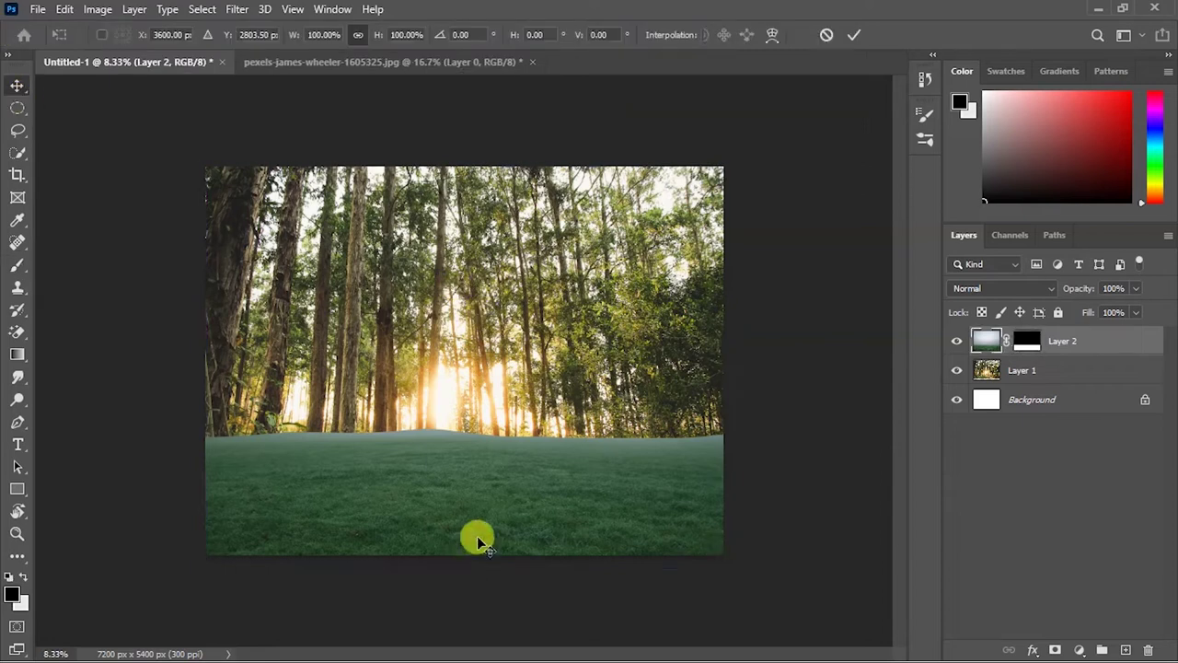
pyautogui.moveTo(494, 405)
pyautogui.mouseDown()
pyautogui.moveTo(495, 470)
pyautogui.moveTo(494, 435)
pyautogui.mouseUp()
pyautogui.rightClick(467, 260)
pyautogui.click(500, 349)
pyautogui.moveTo(236, 197)
pyautogui.mouseDown()
pyautogui.moveTo(193, 174)
pyautogui.moveTo(226, 189)
pyautogui.mouseUp()
pyautogui.moveTo(705, 162); pyautogui.dragTo(715, 179)
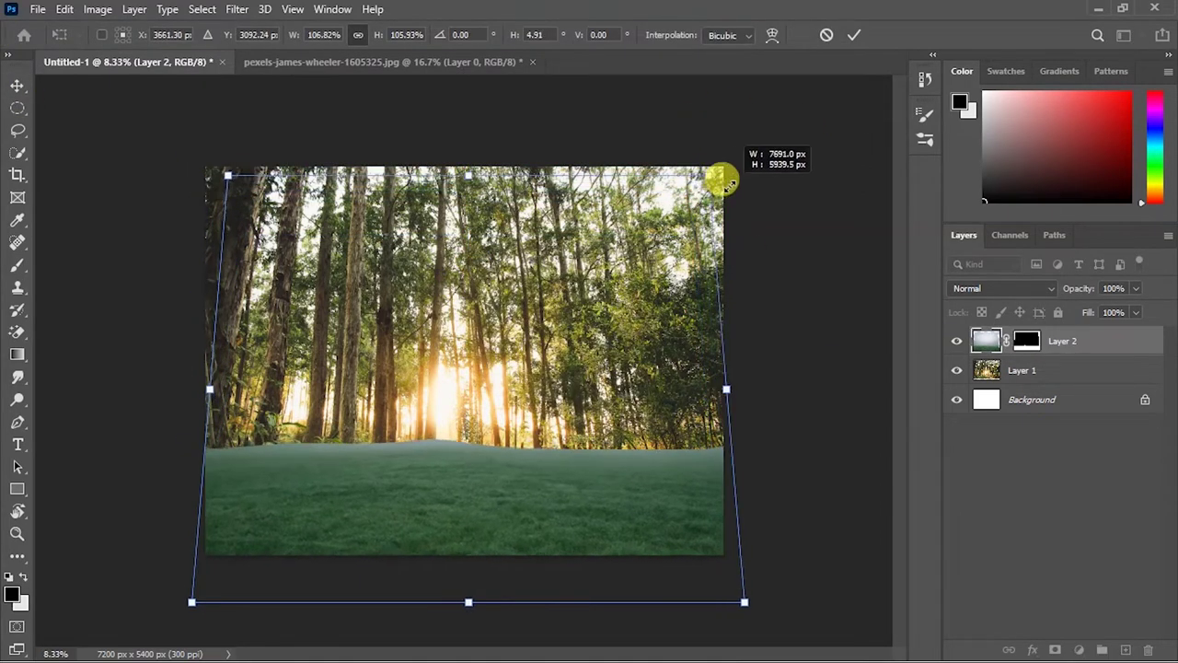
pyautogui.press('Return')
# - Mask the forest layer to soften the horizon and move the forest down behind the grass
pyautogui.moveTo(578, 318); pyautogui.dragTo(578, 345)
pyautogui.click(1026, 340)
pyautogui.press('b')
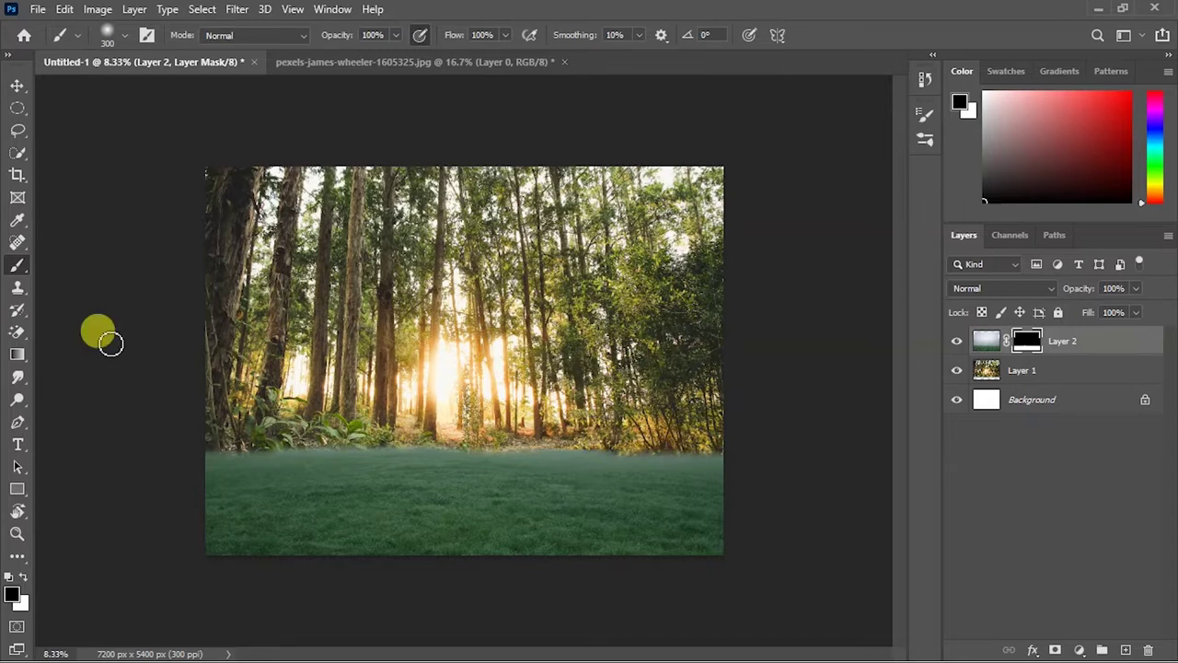
pyautogui.click(1003, 372)
pyautogui.moveTo(350, 430)
pyautogui.mouseDown()
pyautogui.moveTo(175, 434)
pyautogui.moveTo(605, 426)
pyautogui.mouseUp()
pyautogui.press('v')
pyautogui.moveTo(494, 302); pyautogui.dragTo(494, 343)
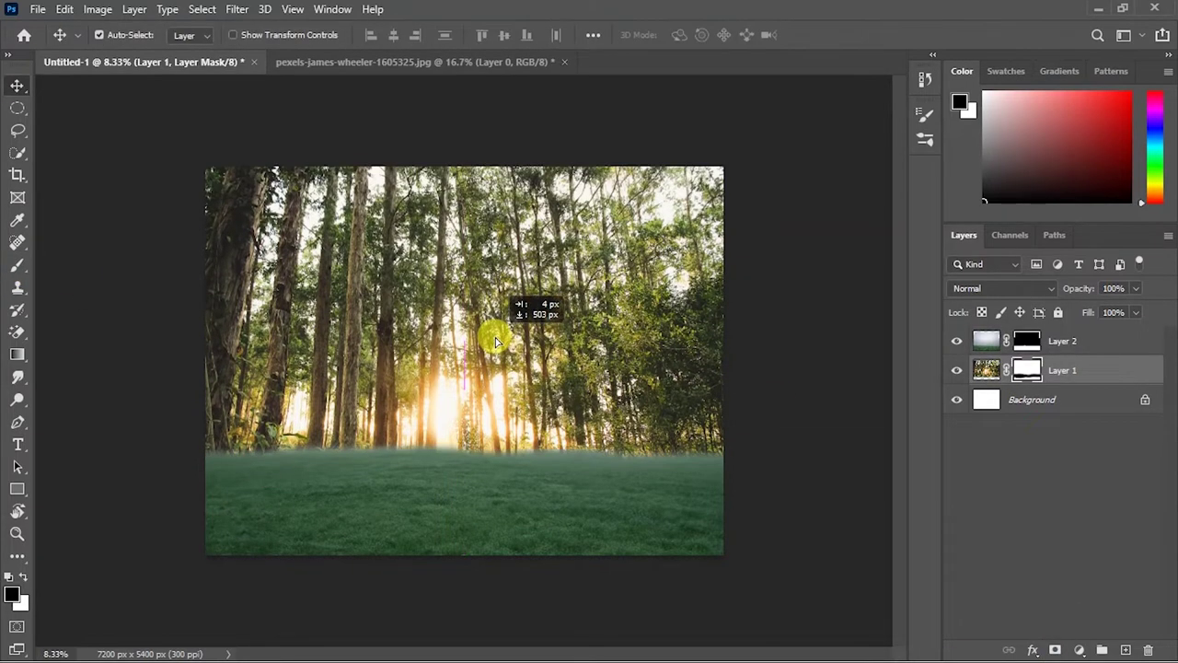
# - Clip a Hue/Saturation adjustment (+33 saturation, shifted hue) and a brightening Exposure to the grass
pyautogui.click(1080, 650)
pyautogui.click(1096, 476)
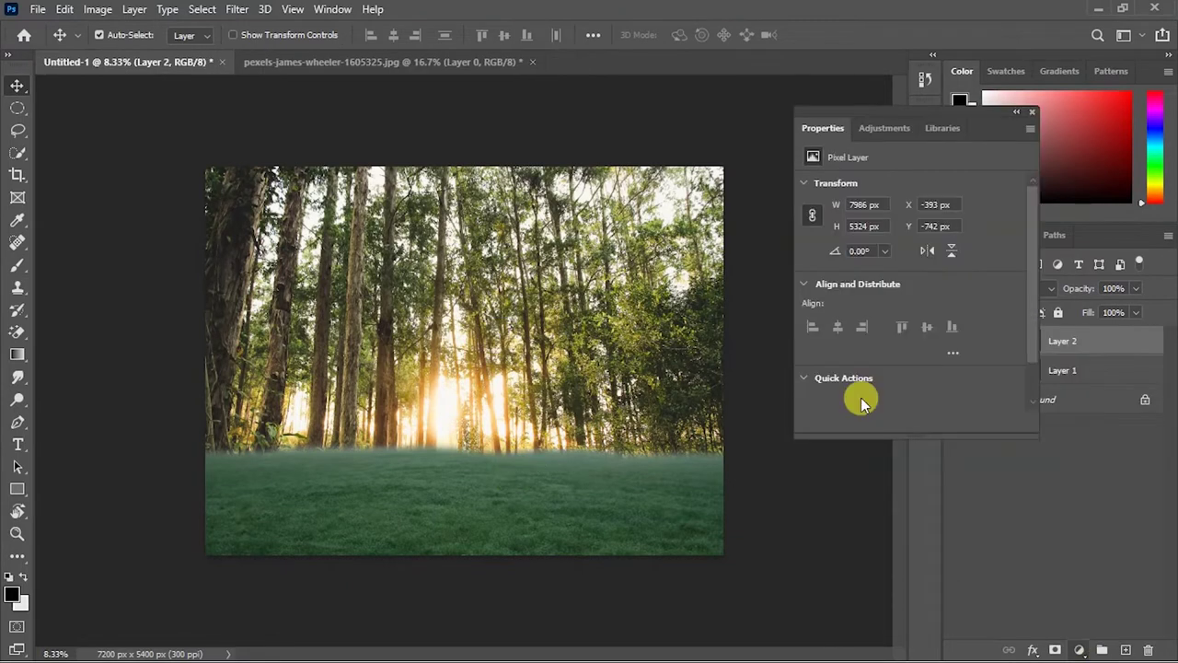
pyautogui.moveTo(910, 281); pyautogui.dragTo(943, 282)
pyautogui.moveTo(909, 249); pyautogui.dragTo(907, 248)
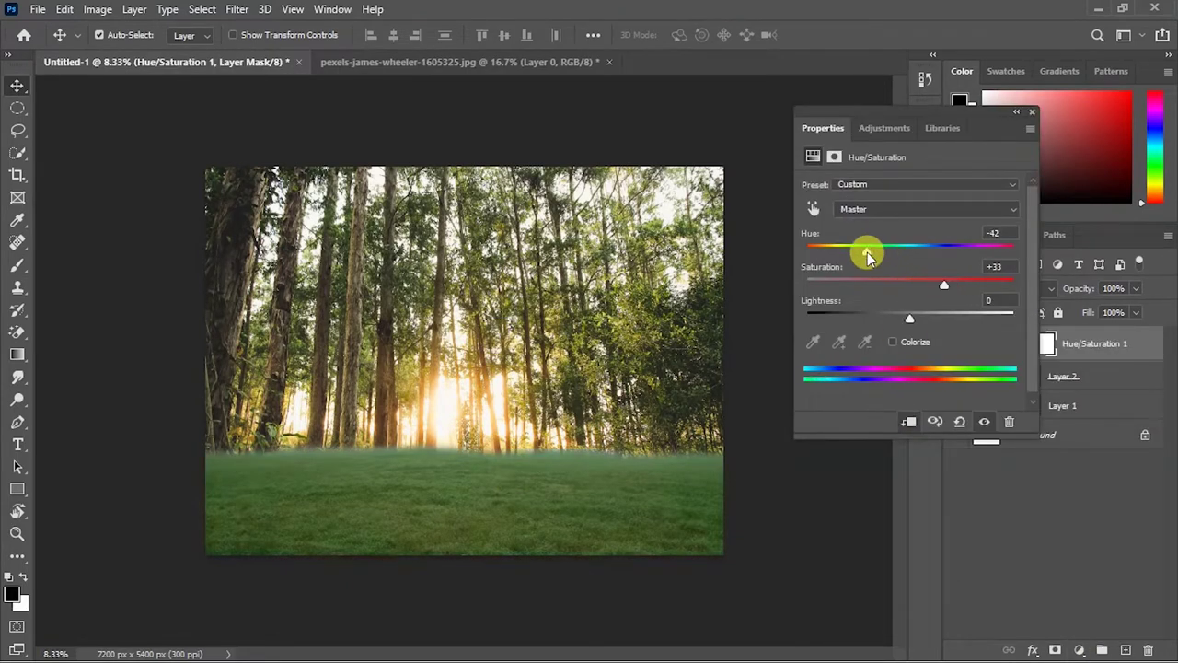
pyautogui.click(1083, 374)
pyautogui.click(1086, 344)
pyautogui.moveTo(899, 231); pyautogui.dragTo(908, 238)
pyautogui.press('b')
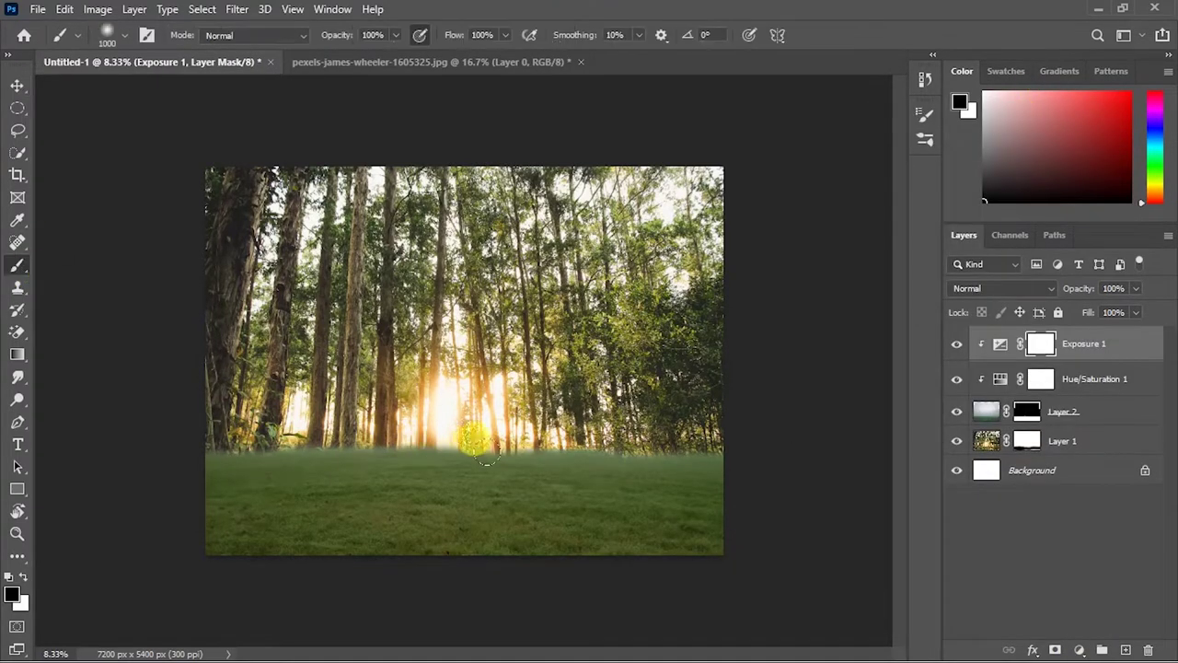
pyautogui.press('v')
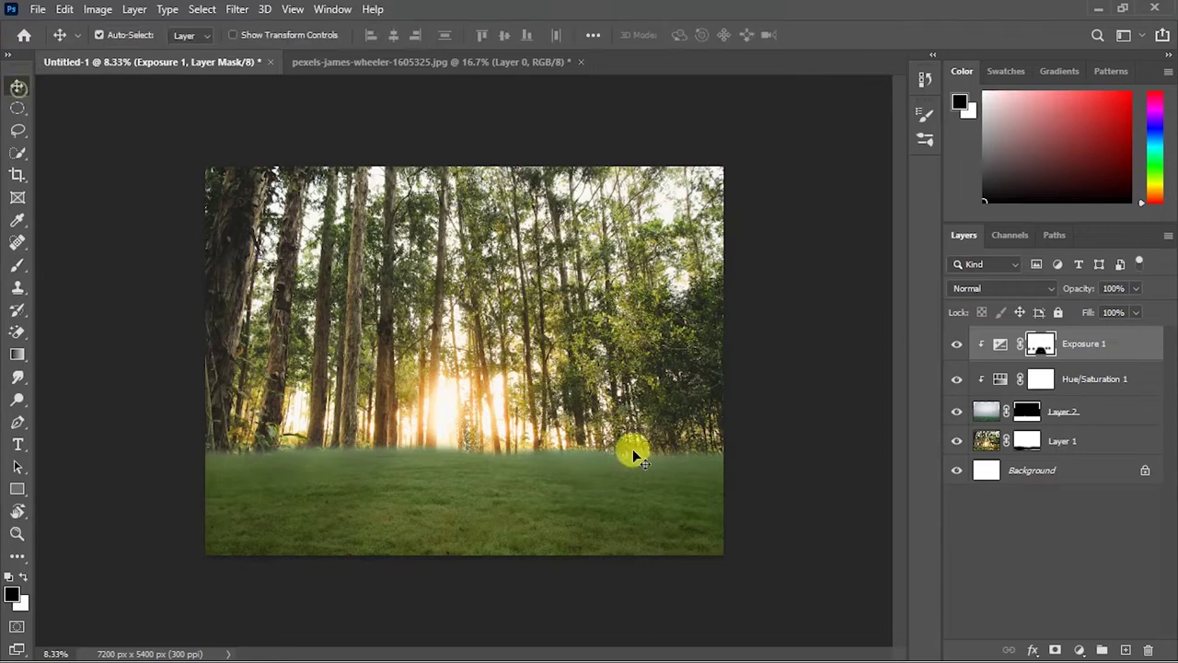
# - Paint a broad warm orange haze along the horizon on a new layer
pyautogui.hotkey('ctrl', 'shift', 'alt', 'n')
pyautogui.press('b')
pyautogui.keyDown('alt'); pyautogui.click(418, 402); pyautogui.keyUp('alt')
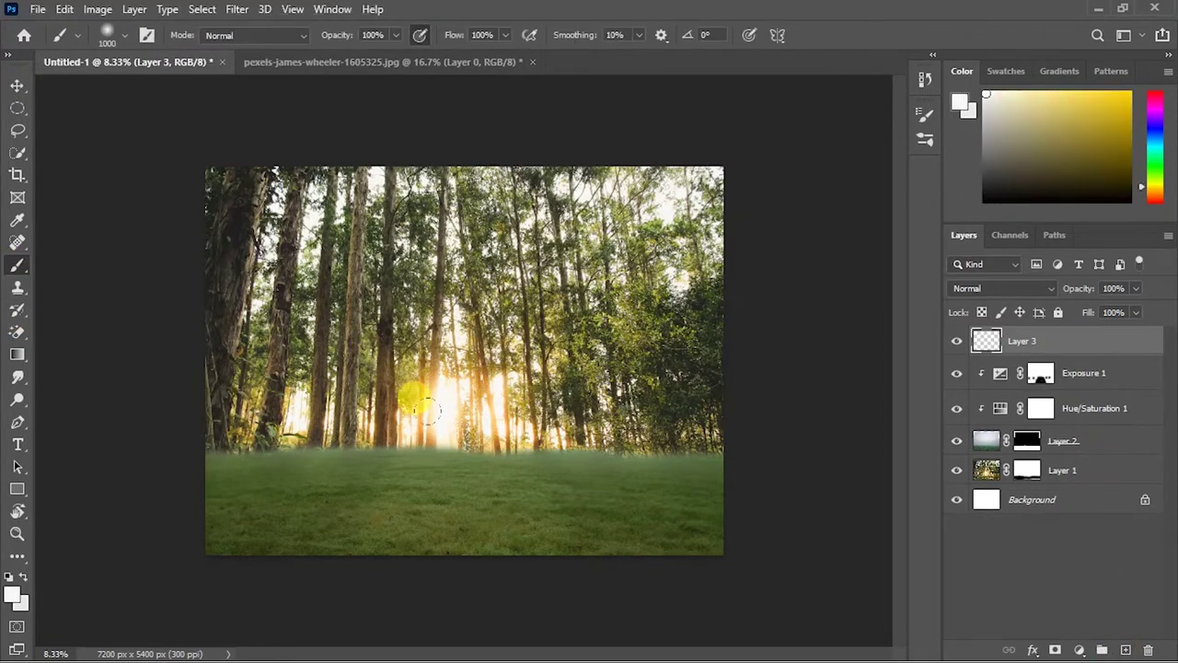
pyautogui.keyDown('alt'); pyautogui.click(437, 380); pyautogui.keyUp('alt')
pyautogui.moveTo(216, 414); pyautogui.dragTo(718, 419)
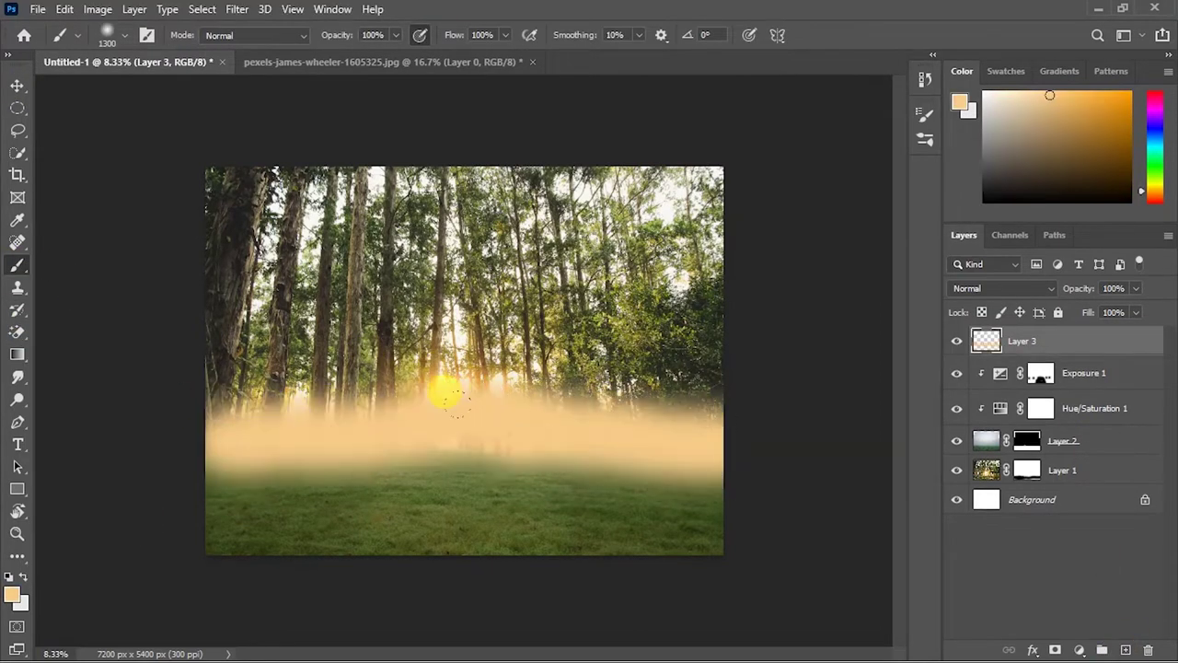
# - Gaussian-blur the haze, lower it to 42% opacity, and close the misty grass source document
pyautogui.click(237, 9)
pyautogui.click(492, 295)
pyautogui.click(687, 143)
pyautogui.moveTo(1075, 288); pyautogui.dragTo(1019, 288)
pyautogui.click(18, 85)
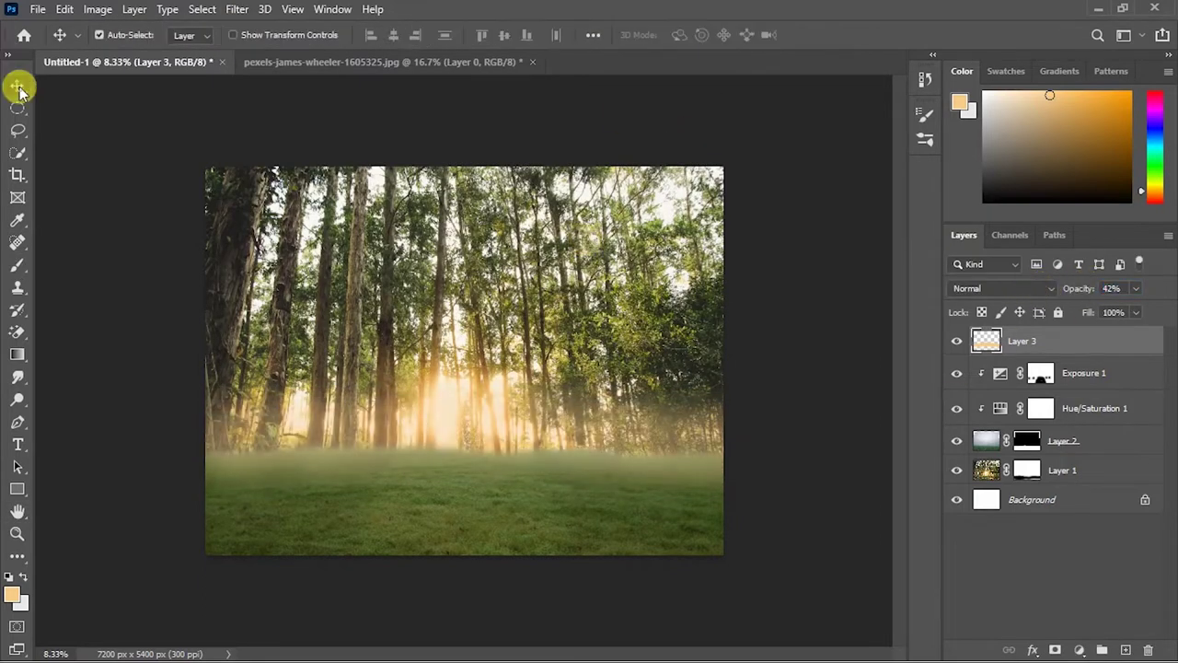
pyautogui.hotkey('ctrl', '+')
pyautogui.click(532, 62)
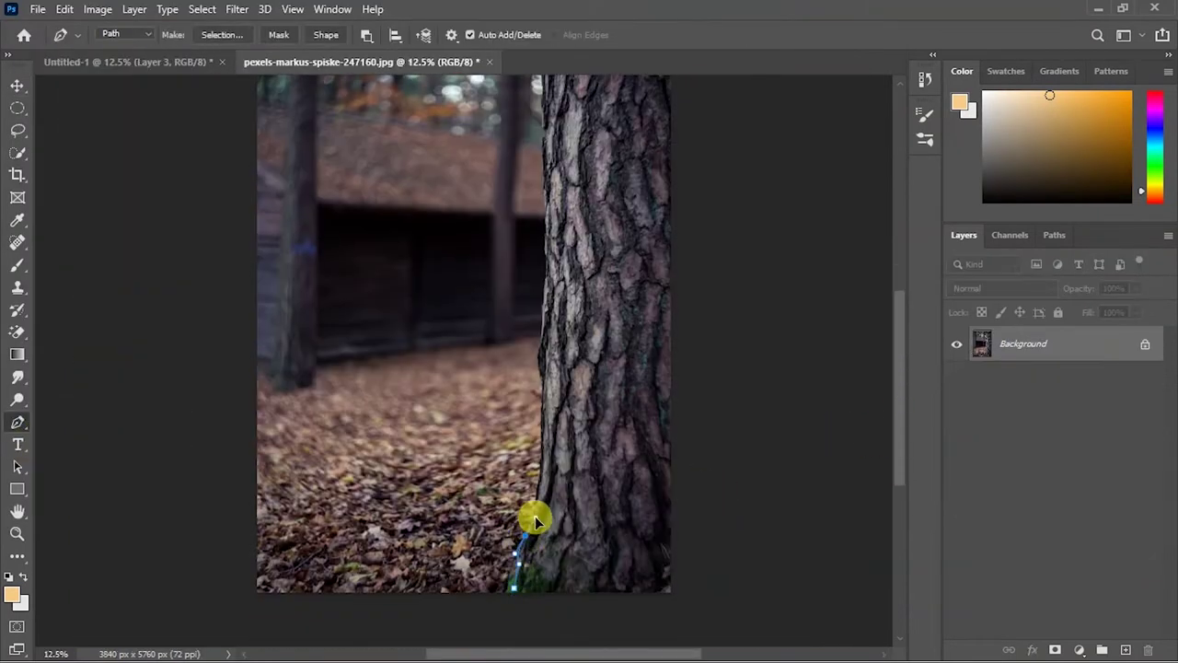
# - Move the cut-out tree trunk to the composite's right edge
pyautogui.scroll(3, 542, 364)
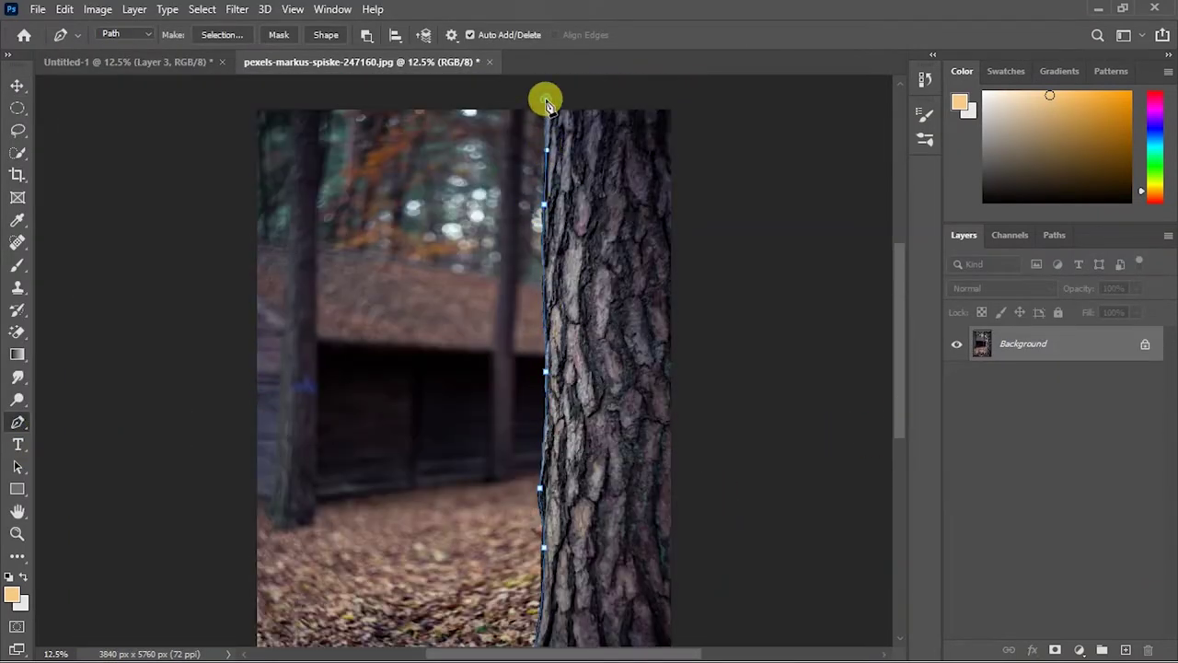
pyautogui.hotkey('ctrl', '-')
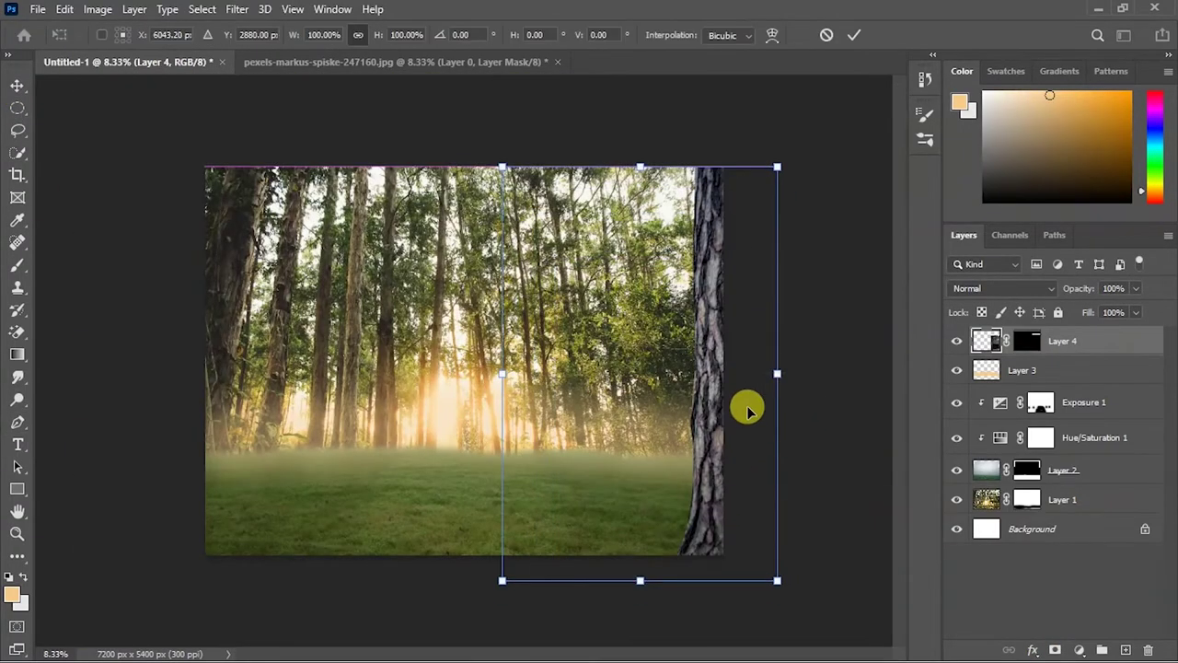
pyautogui.moveTo(739, 397); pyautogui.dragTo(663, 394)
pyautogui.hotkey('ctrl', '+')
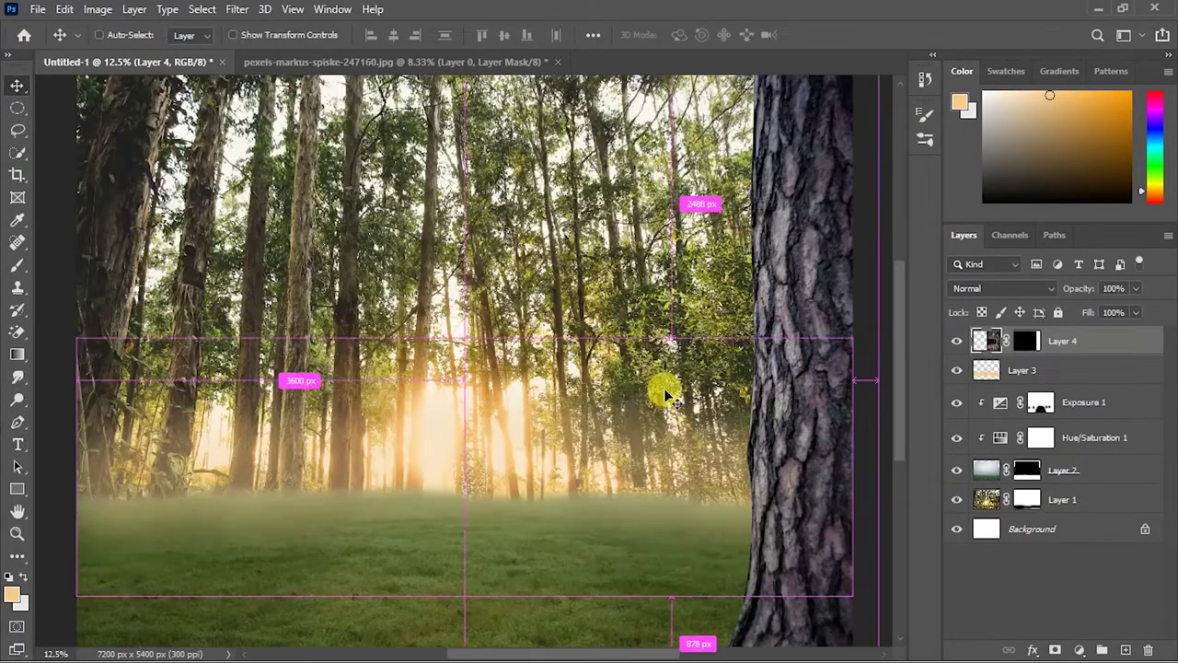
# - Add a clipped Hue/Saturation with Colorize tinting the trunk golden bright orange
pyautogui.click(1079, 649)
pyautogui.click(1078, 481)
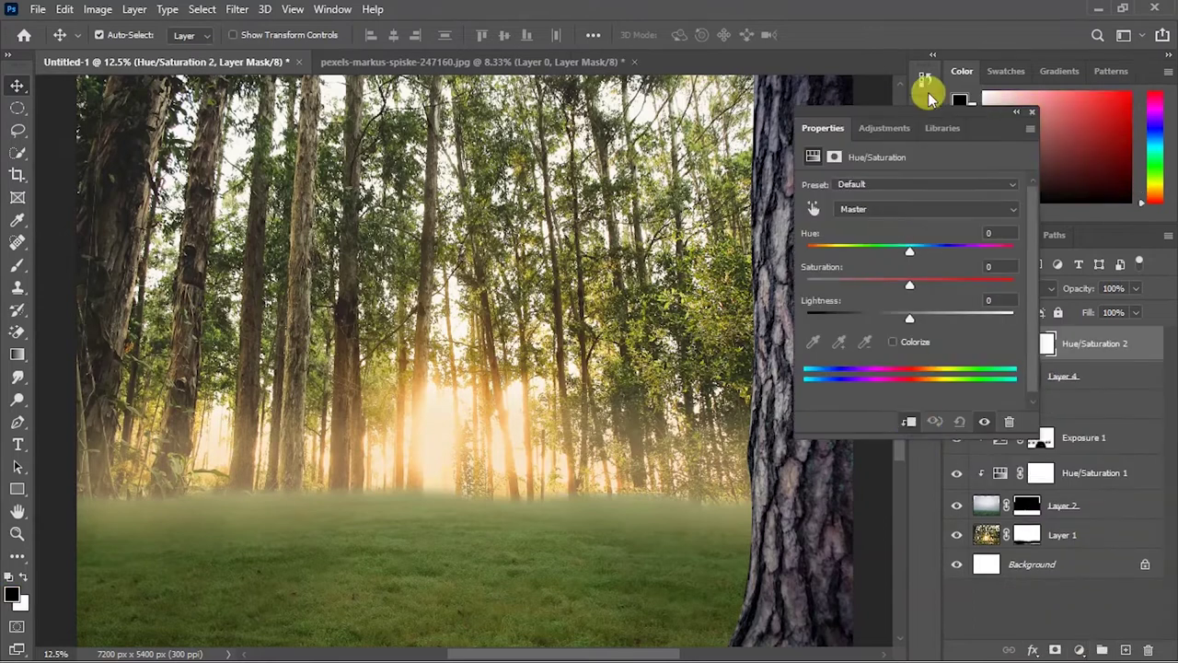
pyautogui.moveTo(894, 119); pyautogui.dragTo(342, 101)
pyautogui.click(334, 321)
pyautogui.moveTo(251, 230); pyautogui.dragTo(423, 265)
pyautogui.moveTo(353, 298); pyautogui.dragTo(404, 294)
pyautogui.click(475, 92)
# - Set Blend If to keep the tint off the trunk's dark cracks, then invert its mask
pyautogui.doubleClick(1135, 345)
pyautogui.moveTo(815, 221); pyautogui.dragTo(386, 138)
pyautogui.moveTo(189, 476); pyautogui.dragTo(289, 474)
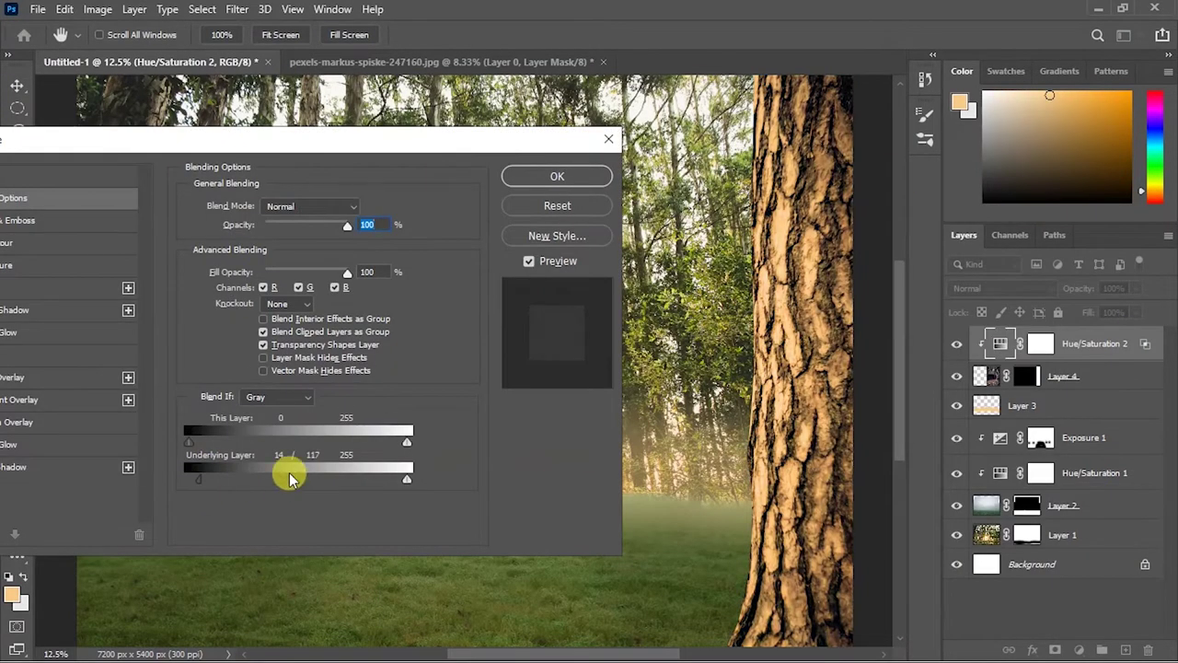
pyautogui.press('Return')
pyautogui.hotkey('ctrl', 'i')
pyautogui.press('b')
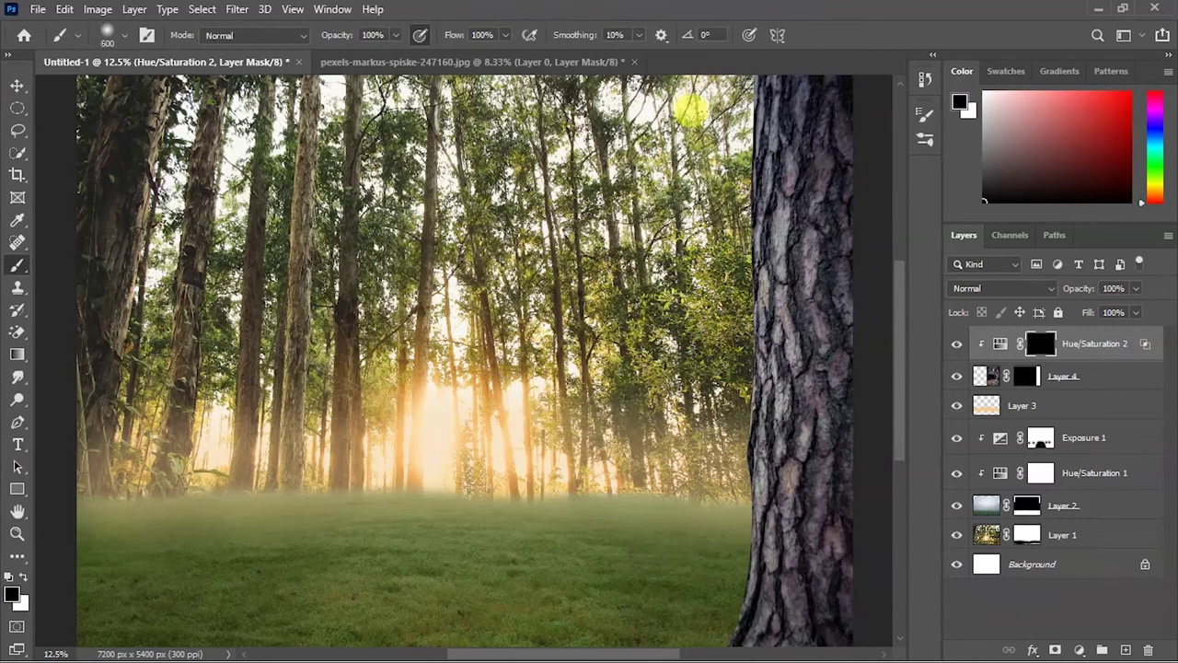
# - Paint the golden tint back down the trunk and darken it with an exposure adjustment
pyautogui.moveTo(723, 111); pyautogui.dragTo(714, 645)
pyautogui.press(']')
pyautogui.press(']')
pyautogui.press(']')
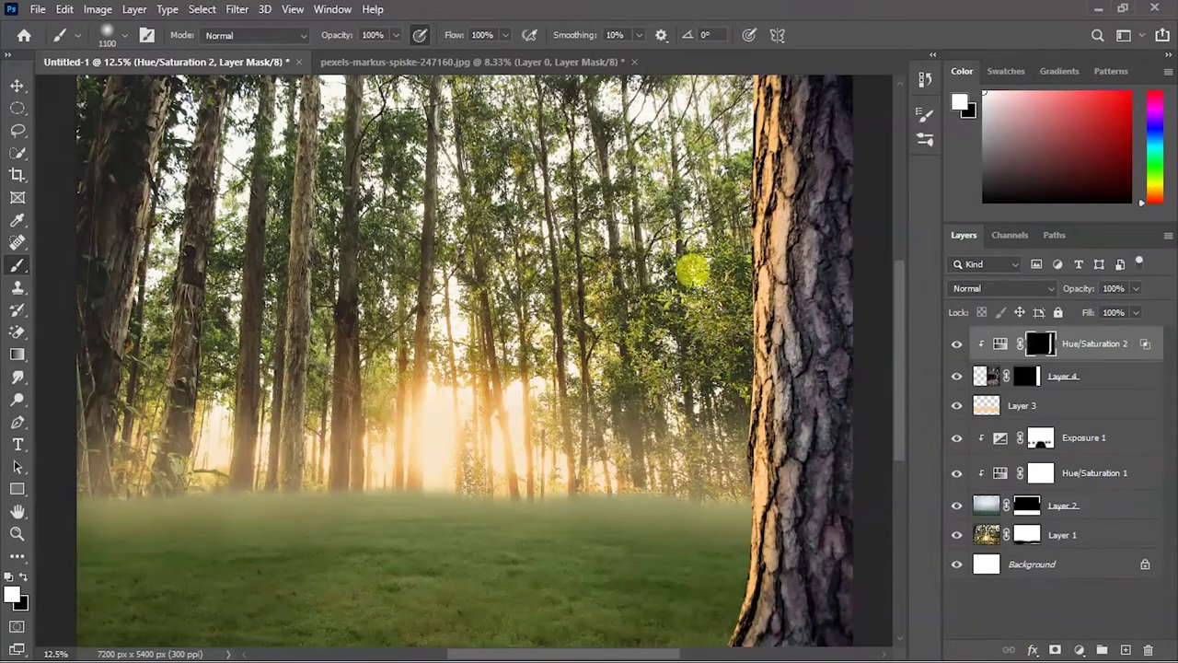
pyautogui.moveTo(713, 114); pyautogui.dragTo(727, 653)
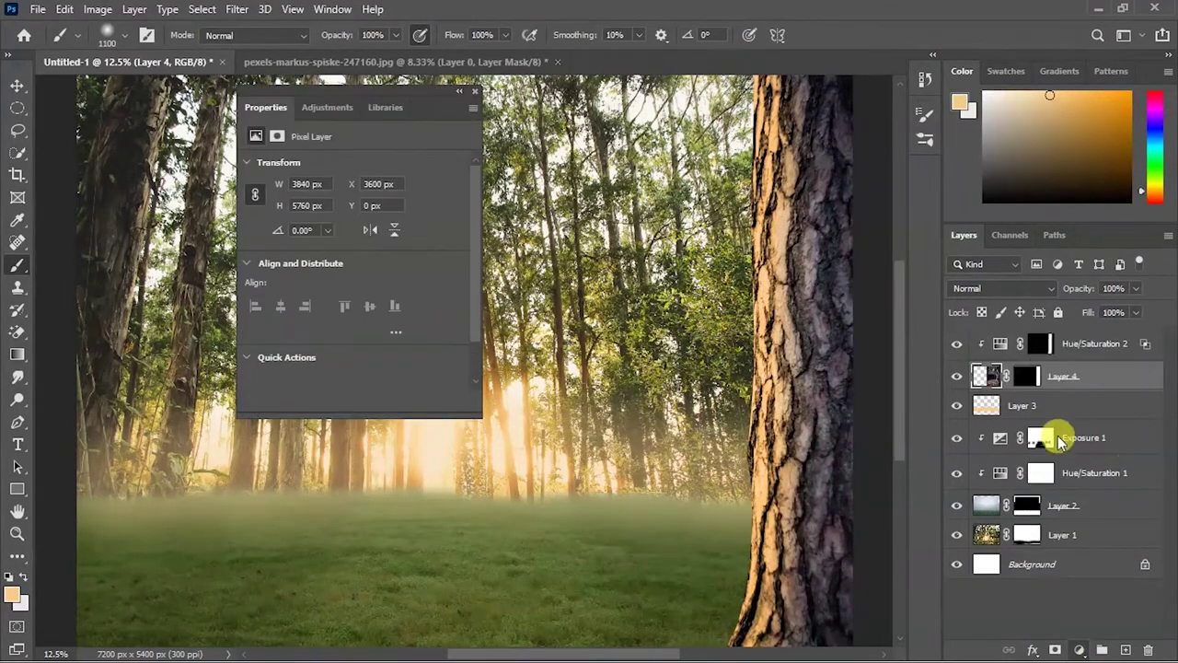
pyautogui.moveTo(352, 204); pyautogui.dragTo(340, 211)
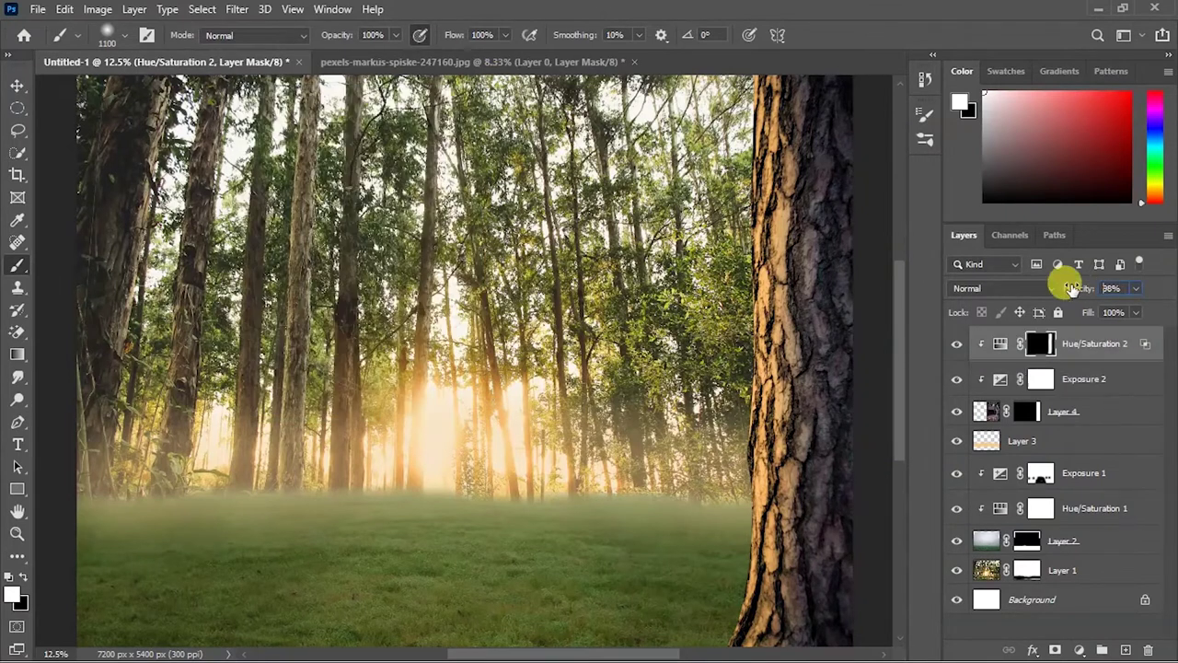
pyautogui.click(17, 85)
# - Set a smaller brush at 25% flow and darken the forest with a new exposure adjustment
pyautogui.click(989, 472)
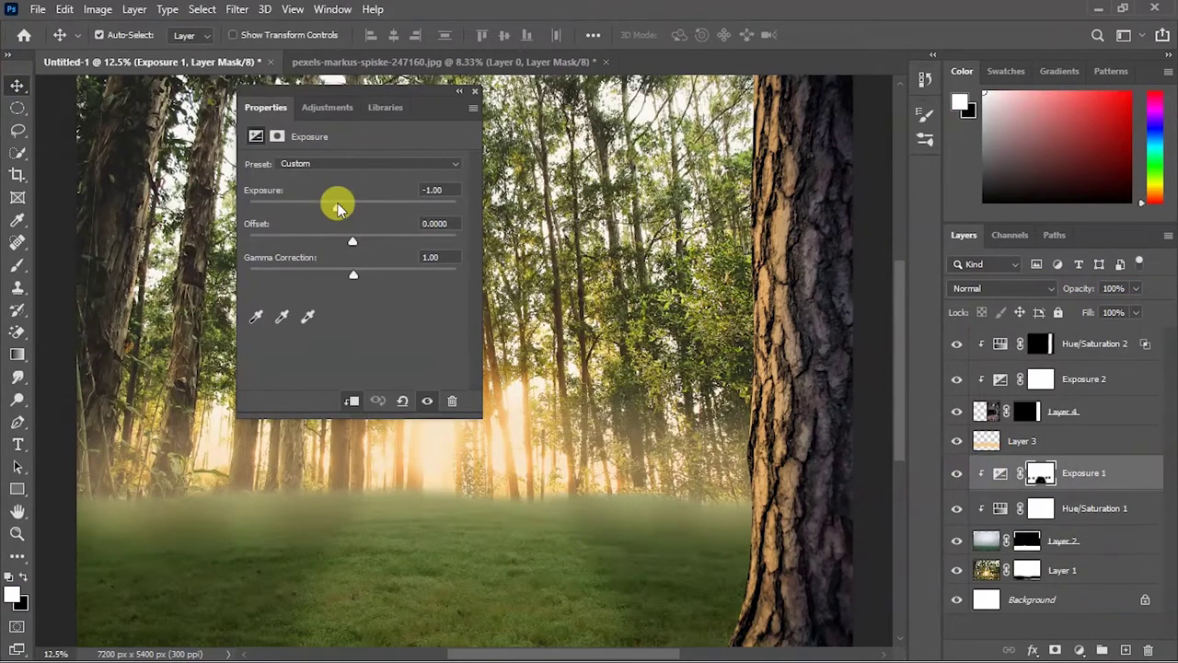
pyautogui.scroll(-2, 610, 360)
pyautogui.scroll(-3, 414, 442)
pyautogui.press('b')
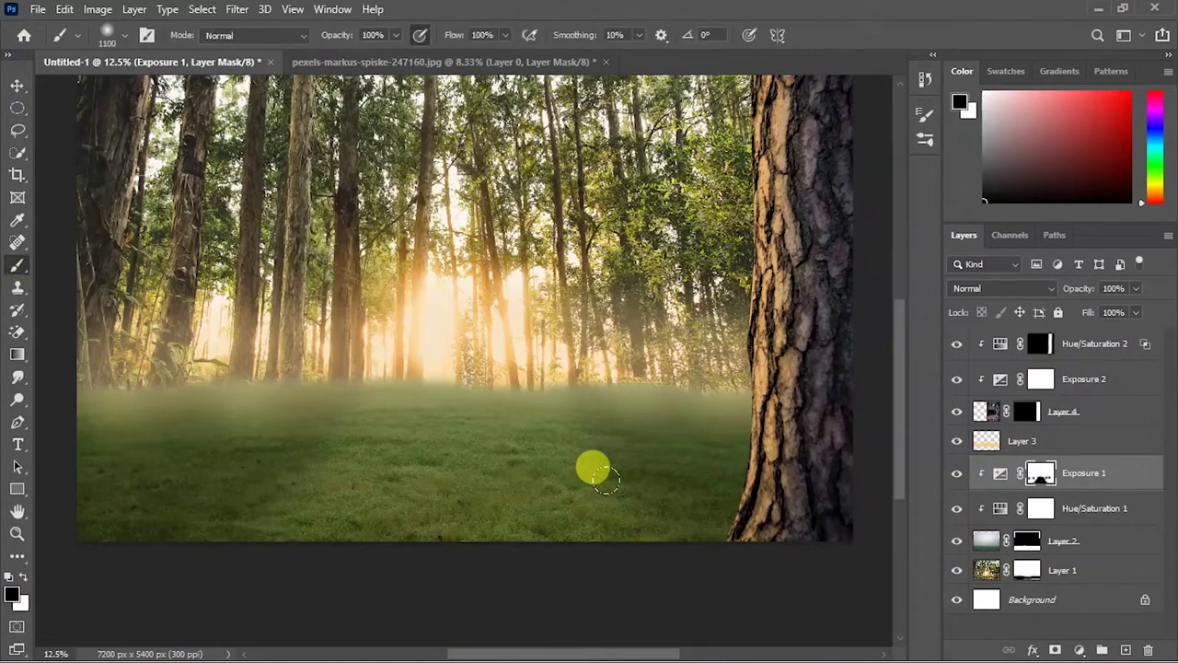
pyautogui.scroll(3, 599, 474)
pyautogui.hotkey('ctrl', '-')
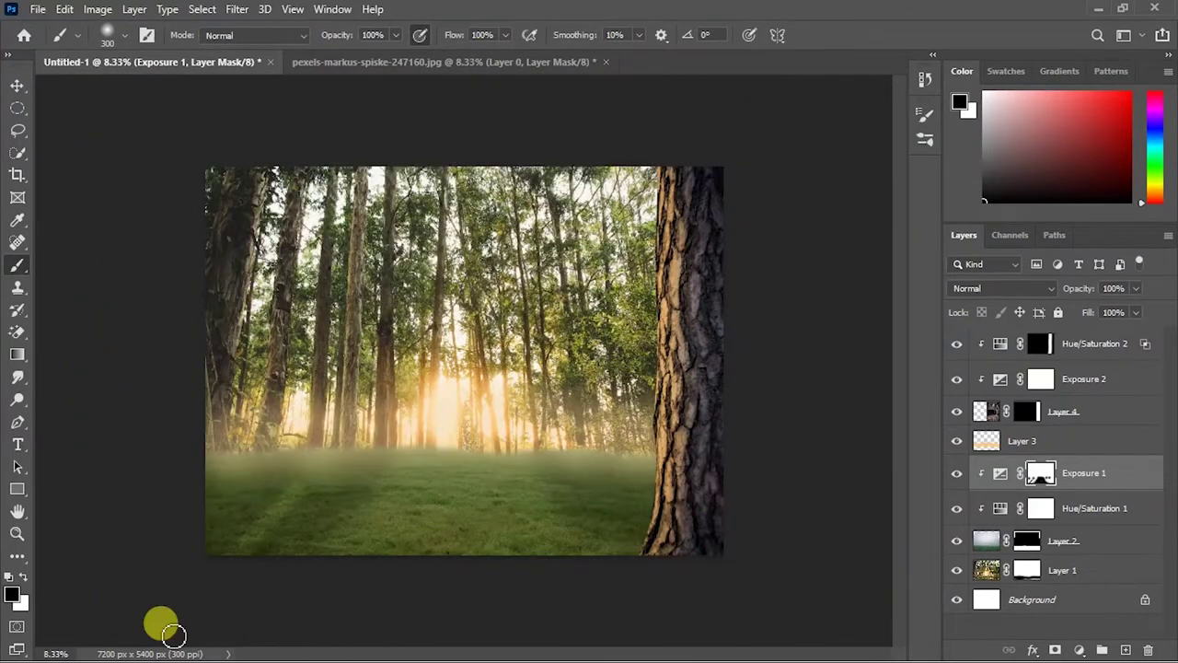
pyautogui.moveTo(505, 35); pyautogui.dragTo(486, 65)
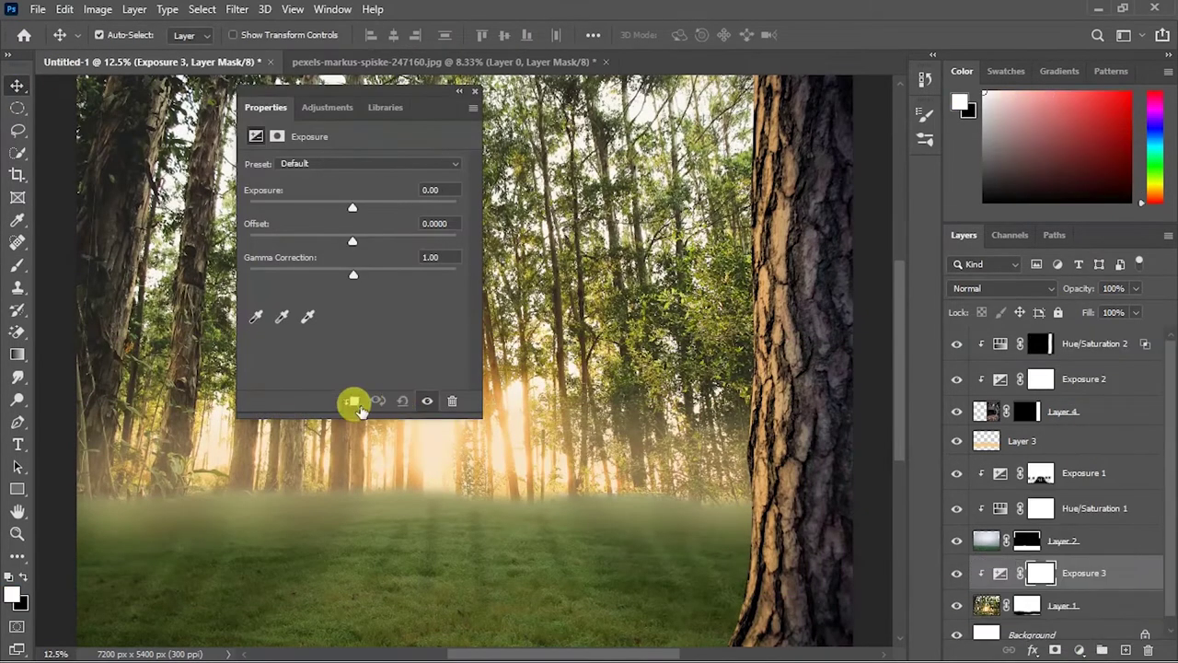
pyautogui.moveTo(351, 207); pyautogui.dragTo(341, 205)
# - Paint a dark brown shadow band across the grass on a new 46% opacity layer
pyautogui.click(1124, 651)
pyautogui.click(11, 594)
pyautogui.click(833, 537)
pyautogui.click(1026, 355)
pyautogui.press('b')
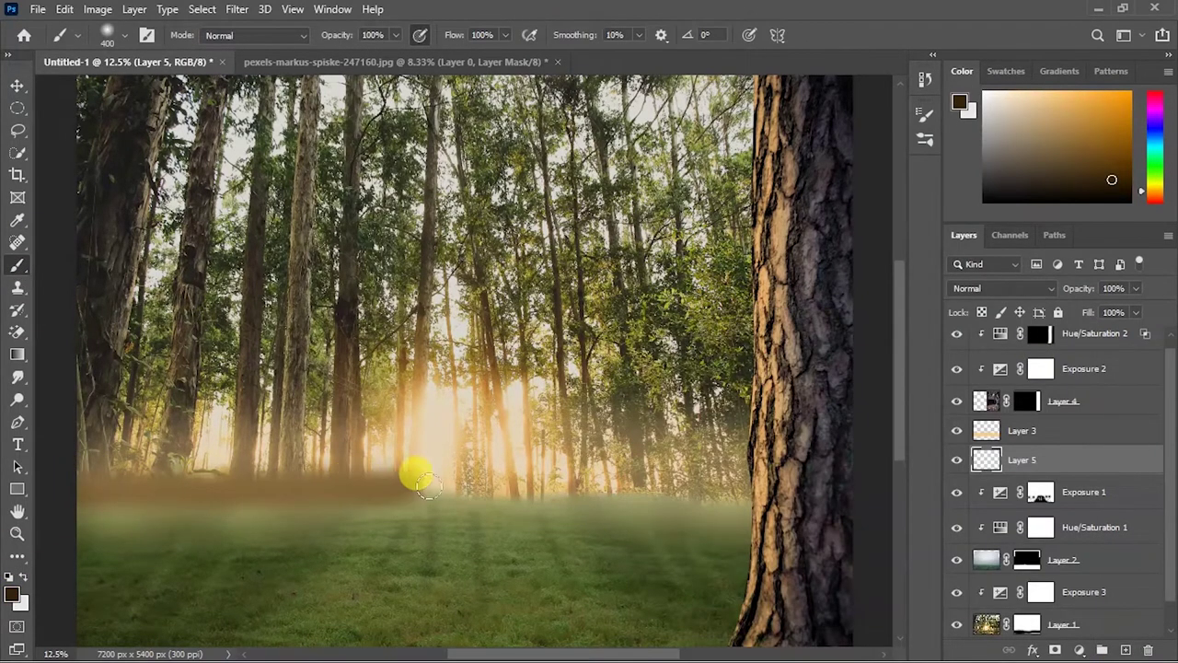
pyautogui.moveTo(110, 481); pyautogui.dragTo(778, 479)
pyautogui.moveTo(1079, 288); pyautogui.dragTo(939, 268)
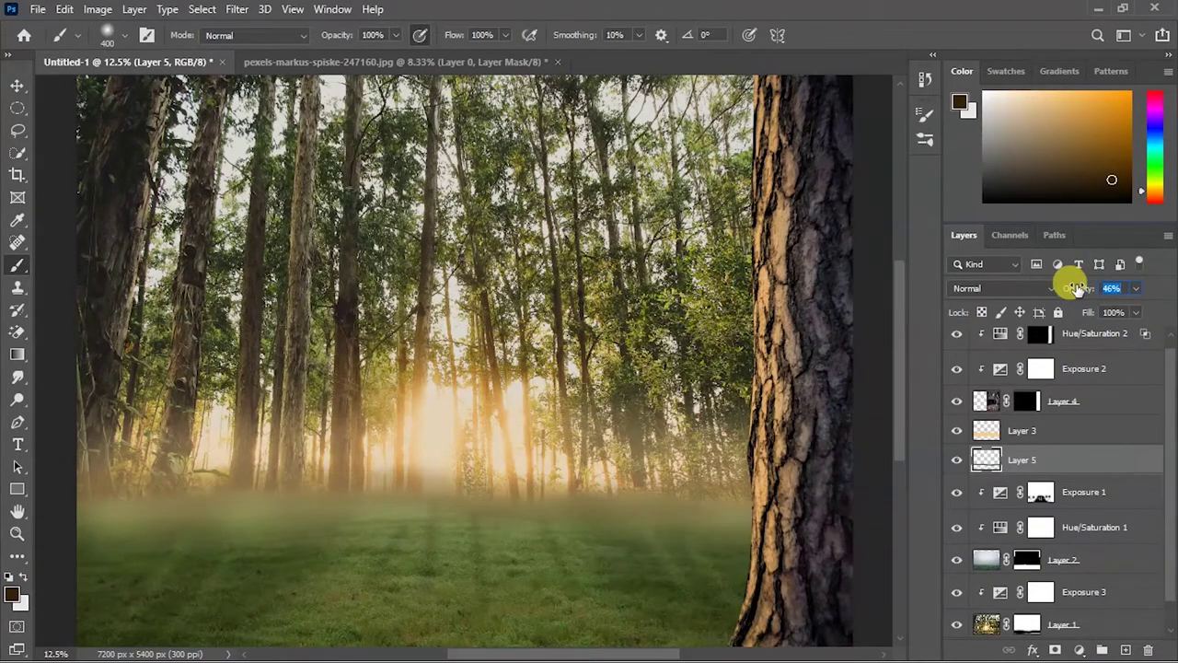
pyautogui.press('v')
# - Move a selected layer in the composite, then open the walnut photo
pyautogui.click(1038, 343)
pyautogui.hotkey('ctrl', 'Tab')
pyautogui.moveTo(591, 258); pyautogui.dragTo(550, 458)
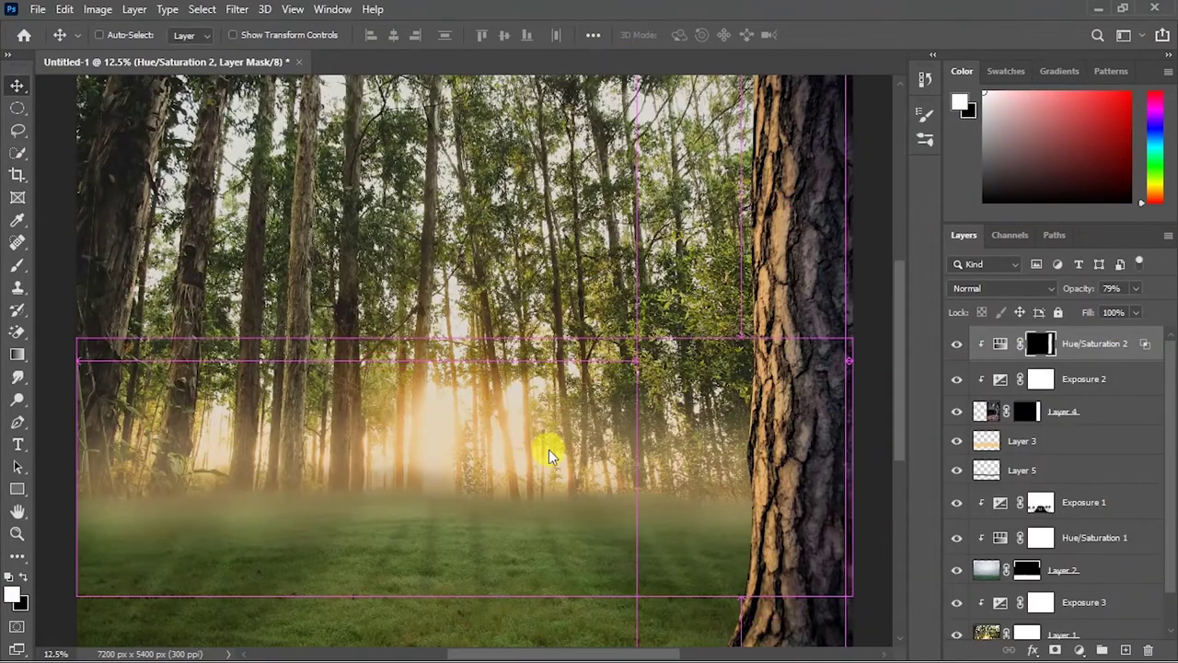
pyautogui.hotkey('ctrl', 'o')
pyautogui.doubleClick(206, 137)
# - Select the walnut with Object Selection plus Lasso, mask it, and drag it into the composite
pyautogui.rightClick(17, 152)
pyautogui.click(82, 152)
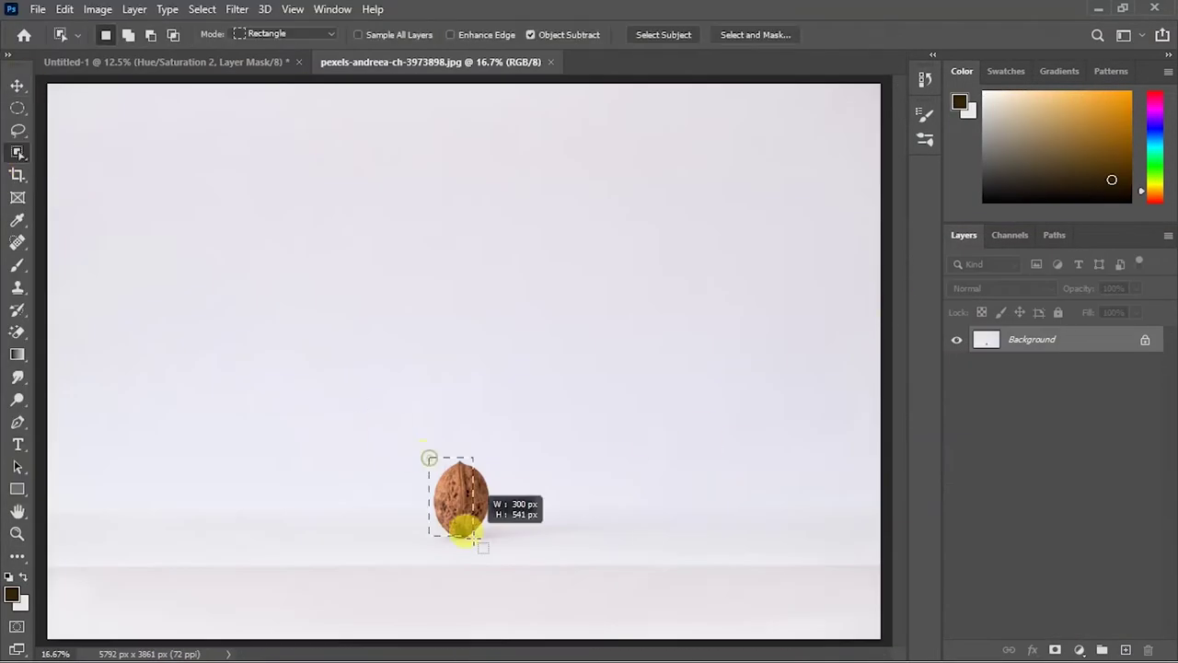
pyautogui.moveTo(494, 540); pyautogui.dragTo(495, 541)
pyautogui.hotkey('ctrl', '1')
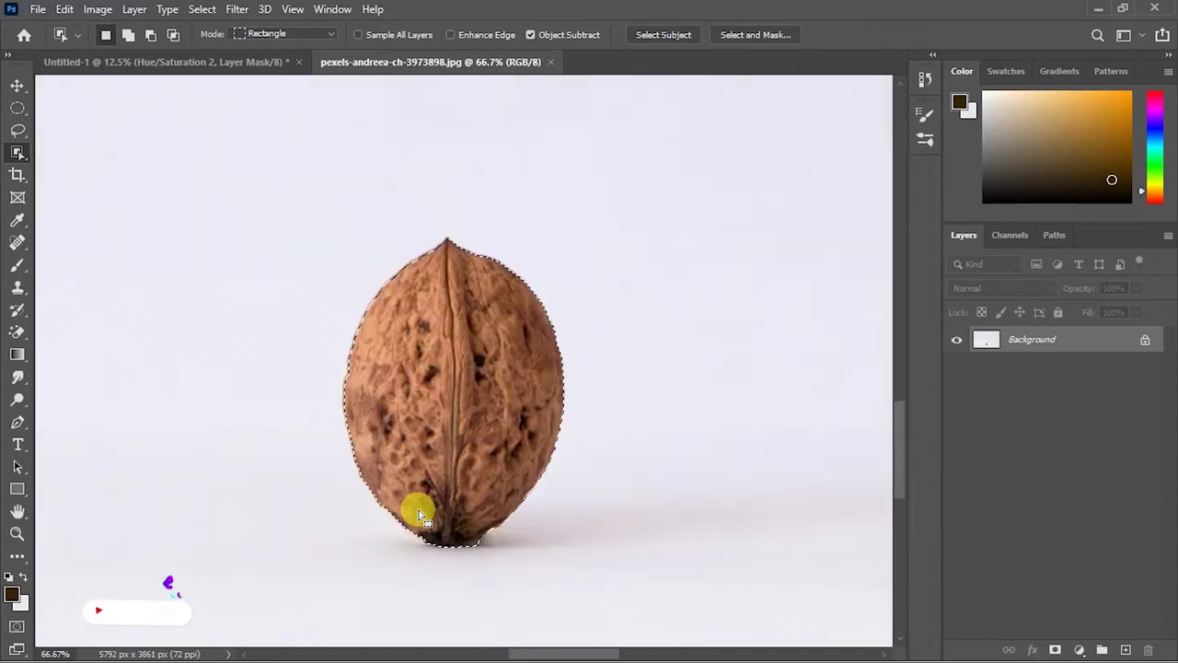
pyautogui.click(17, 130)
pyautogui.moveTo(447, 599); pyautogui.dragTo(492, 582)
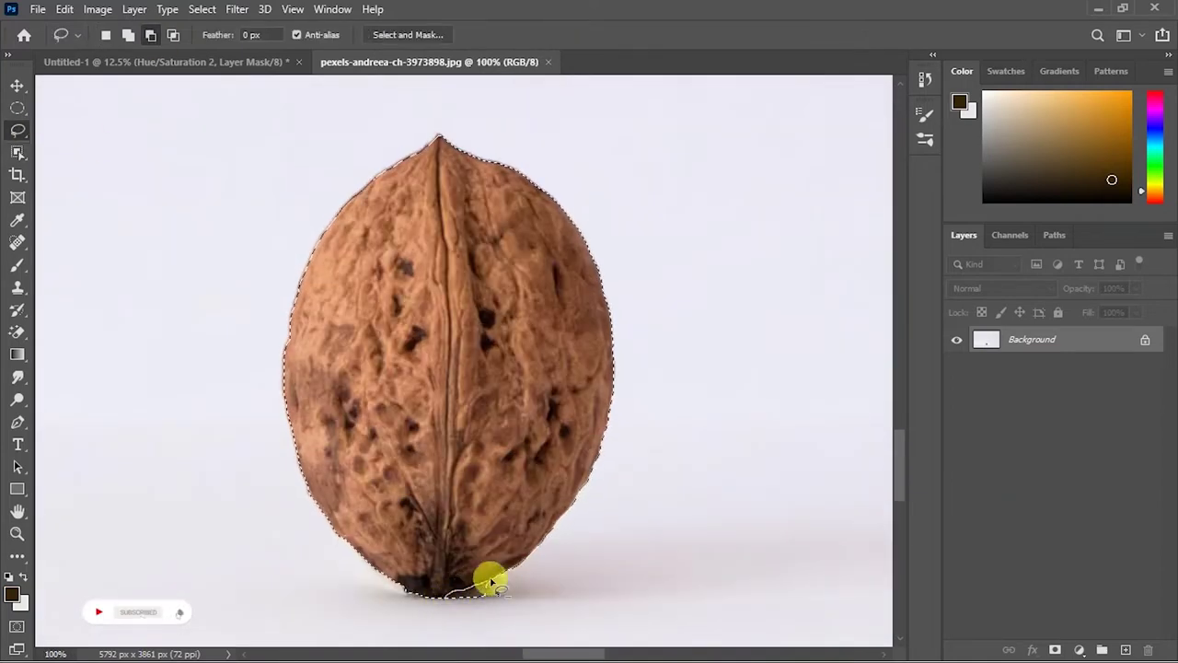
pyautogui.moveTo(402, 592); pyautogui.dragTo(368, 565)
pyautogui.press('v')
pyautogui.click(1054, 650)
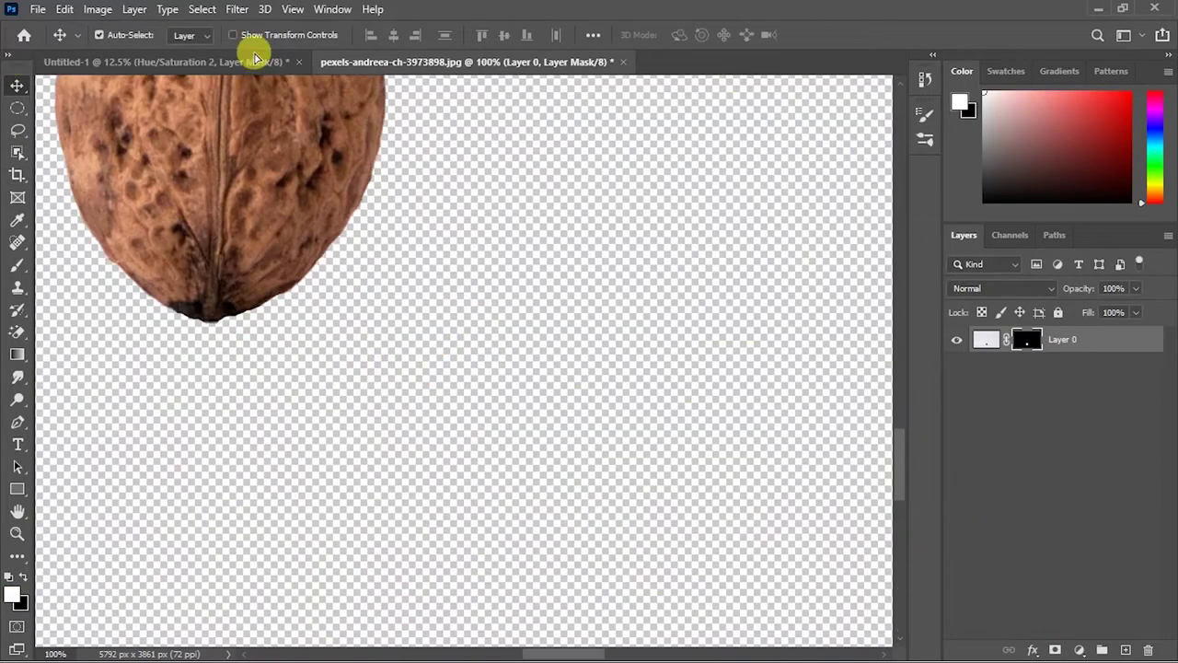
pyautogui.moveTo(488, 344); pyautogui.dragTo(511, 561)
# - Rotate the walnut 90° onto its side and stretch it wider
pyautogui.hotkey('ctrl', 't')
pyautogui.rightClick(563, 304)
pyautogui.click(626, 530)
pyautogui.moveTo(672, 560); pyautogui.dragTo(952, 389)
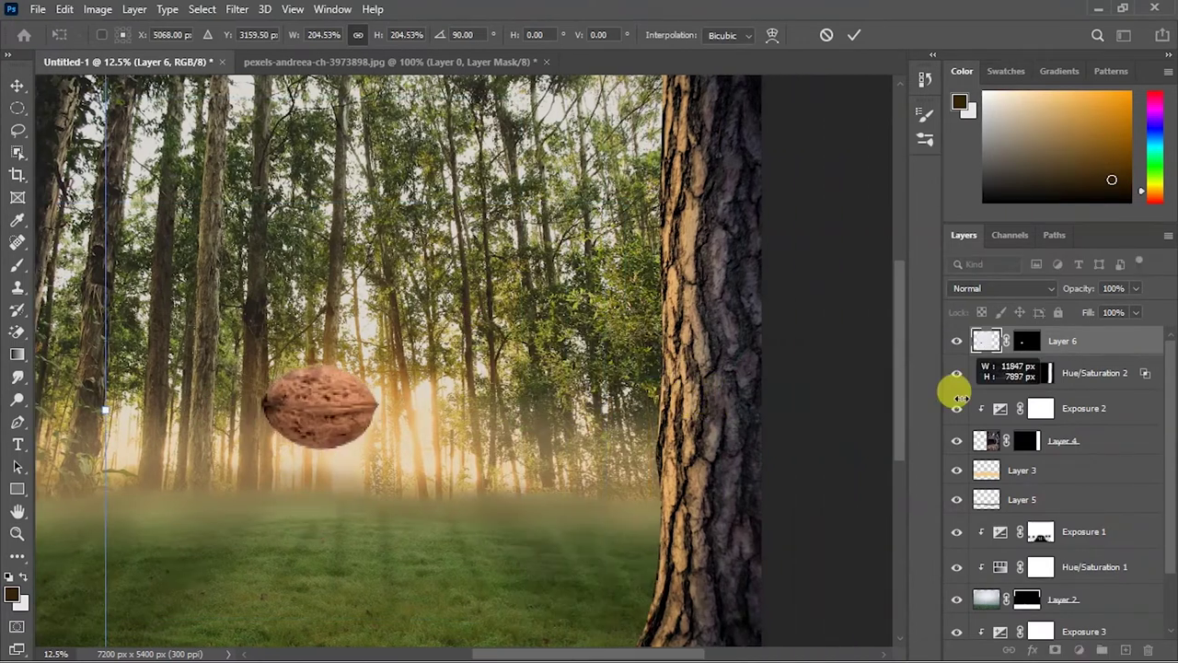
pyautogui.hotkey('ctrl', '-')
pyautogui.hotkey('ctrl', '-')
pyautogui.hotkey('ctrl', '-')
pyautogui.moveTo(703, 368); pyautogui.dragTo(912, 400)
pyautogui.moveTo(473, 447); pyautogui.dragTo(269, 427)
pyautogui.hotkey('ctrl', '-')
pyautogui.hotkey('ctrl', '-')
pyautogui.rightClick(476, 411)
pyautogui.moveTo(351, 130); pyautogui.dragTo(358, 124)
pyautogui.press('Return')
# - Tilt the walnut about 2 degrees and set it down on the grass
pyautogui.hotkey('ctrl', '0')
pyautogui.moveTo(366, 523); pyautogui.dragTo(383, 534)
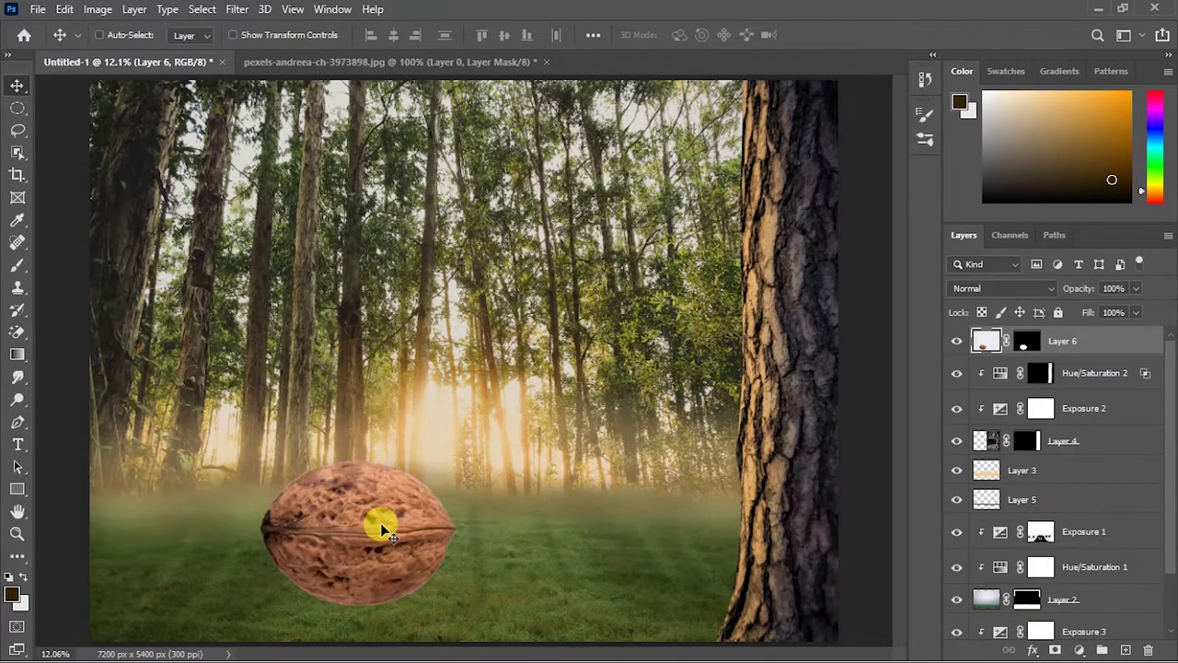
pyautogui.hotkey('ctrl', 't')
pyautogui.hotkey('ctrl', '-')
pyautogui.hotkey('ctrl', '-')
pyautogui.hotkey('ctrl', '-')
pyautogui.hotkey('ctrl', '-')
pyautogui.moveTo(710, 137); pyautogui.dragTo(728, 125)
pyautogui.press('Return')
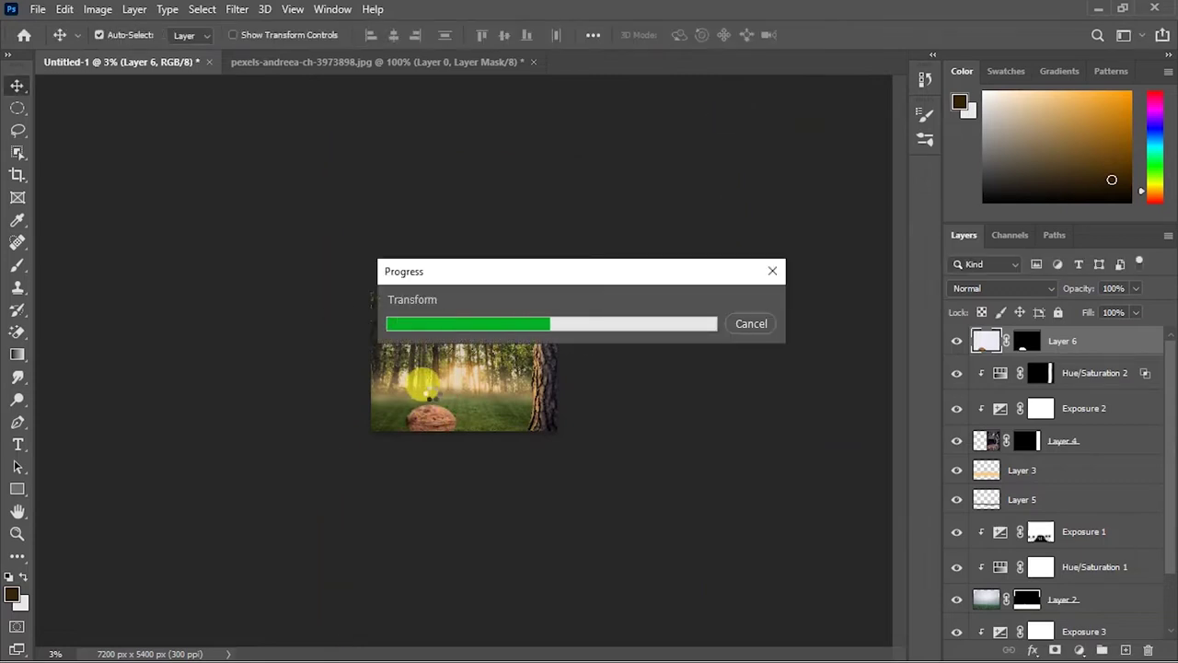
pyautogui.hotkey('ctrl', '0')
pyautogui.moveTo(389, 558); pyautogui.dragTo(419, 525)
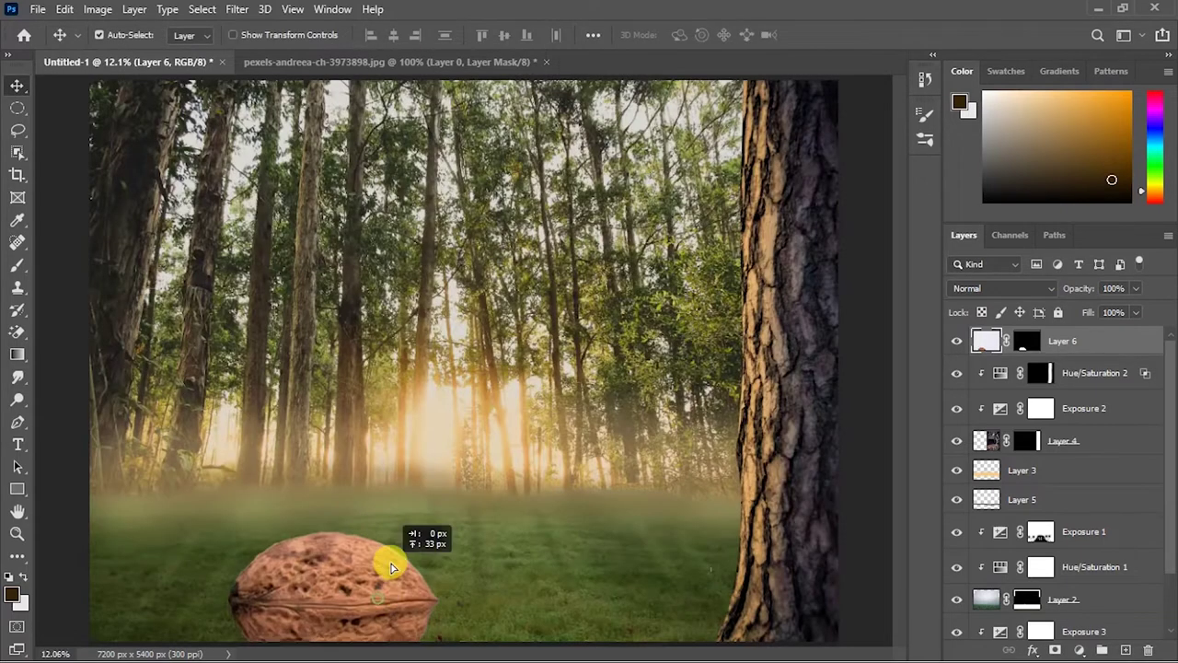
# - Add an Exposure adjustment clipped to the walnut and set it to -0.67
pyautogui.click(1080, 650)
pyautogui.click(1013, 430)
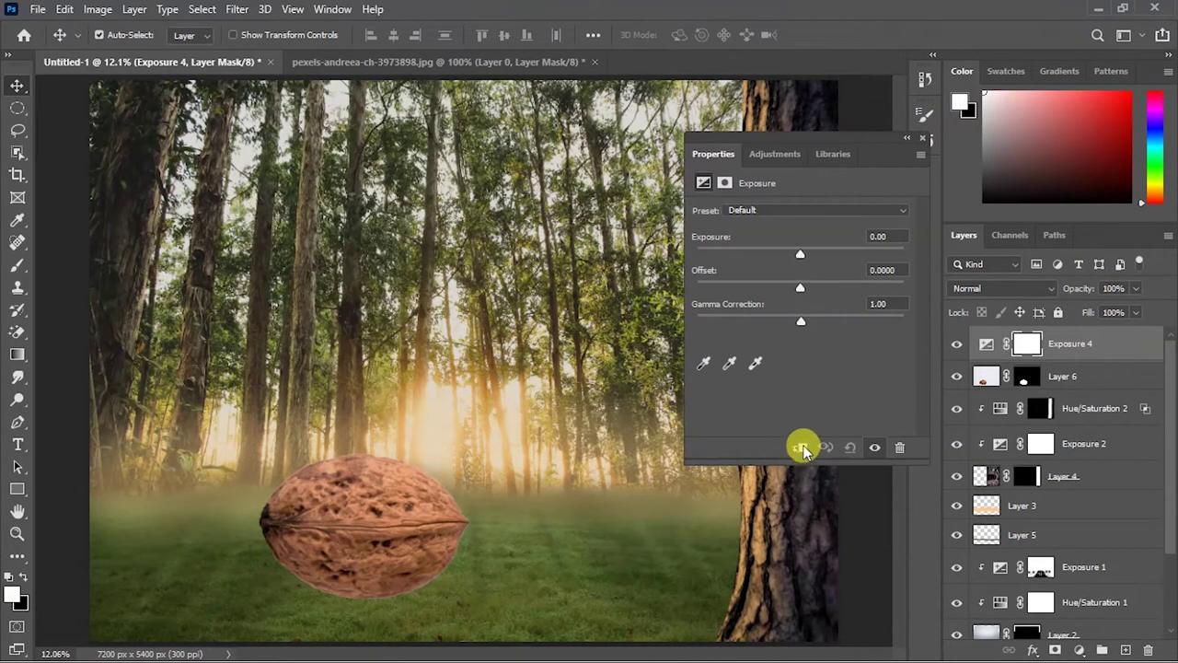
pyautogui.click(799, 447)
pyautogui.moveTo(800, 255); pyautogui.dragTo(791, 256)
# - Paint black with a small soft brush on Layer 6's mask along the walnut's bottom edge
pyautogui.moveTo(342, 553); pyautogui.dragTo(368, 500)
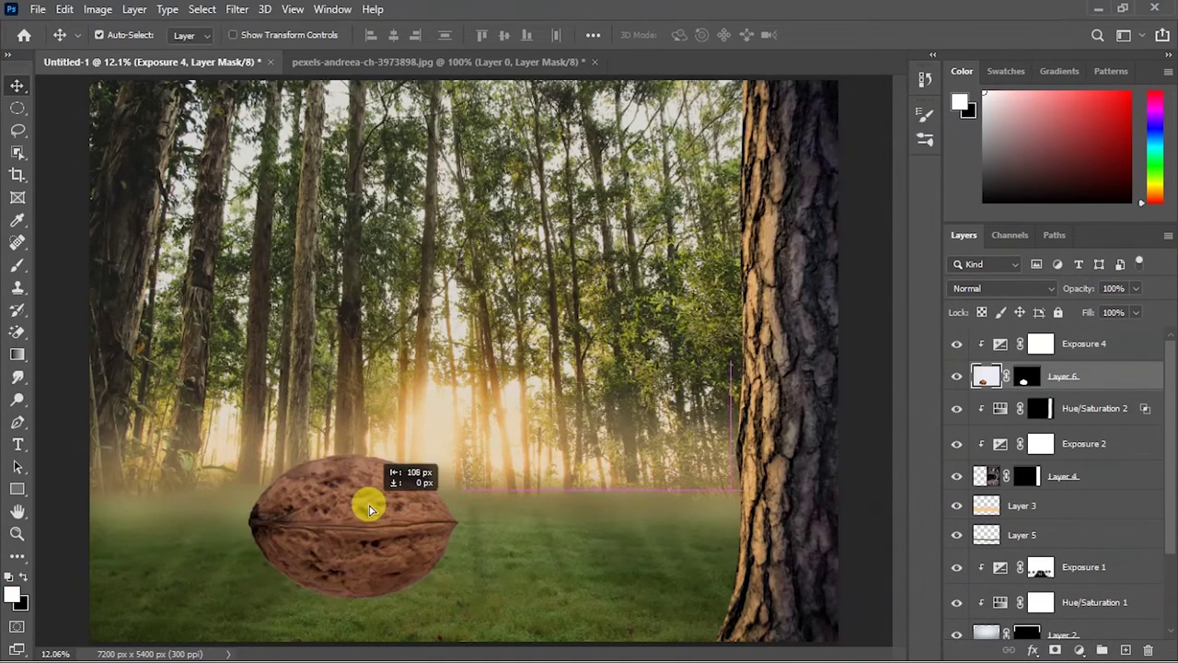
pyautogui.scroll(2, 368, 505)
pyautogui.moveTo(900, 405); pyautogui.dragTo(900, 494)
pyautogui.scroll(3, 681, 491)
pyautogui.scroll(1, 552, 645)
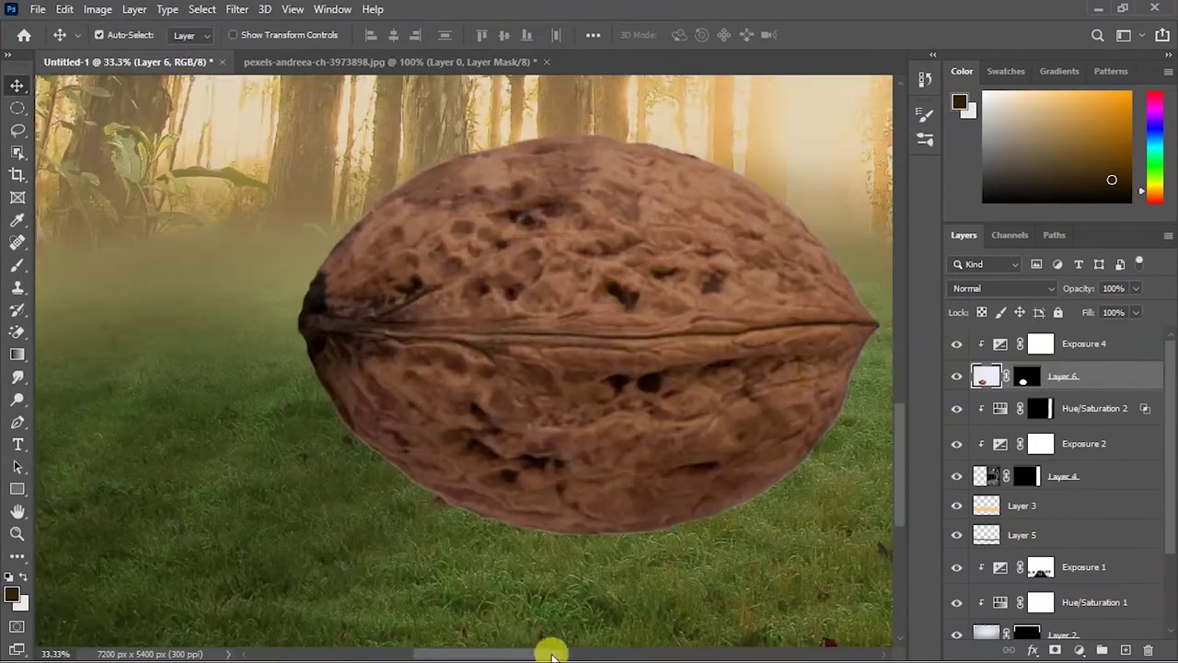
pyautogui.scroll(1, 592, 570)
pyautogui.click(11, 267)
pyautogui.click(1023, 375)
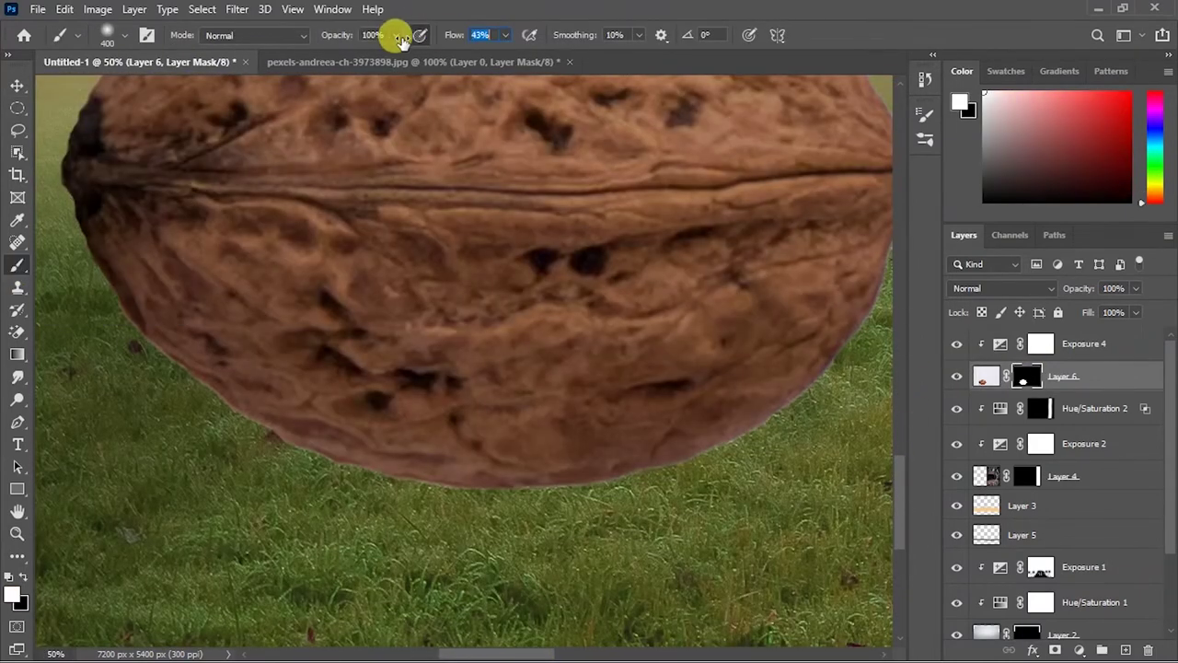
pyautogui.press('[')
pyautogui.press('[')
pyautogui.press('[')
pyautogui.press('x')
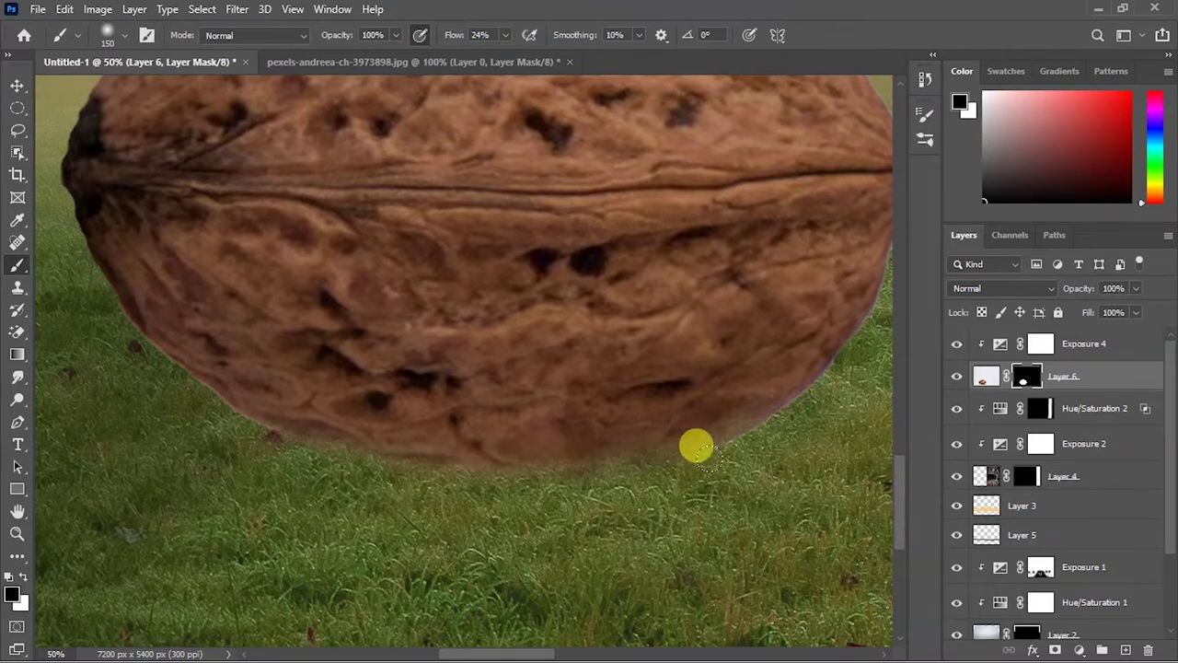
pyautogui.press('[')
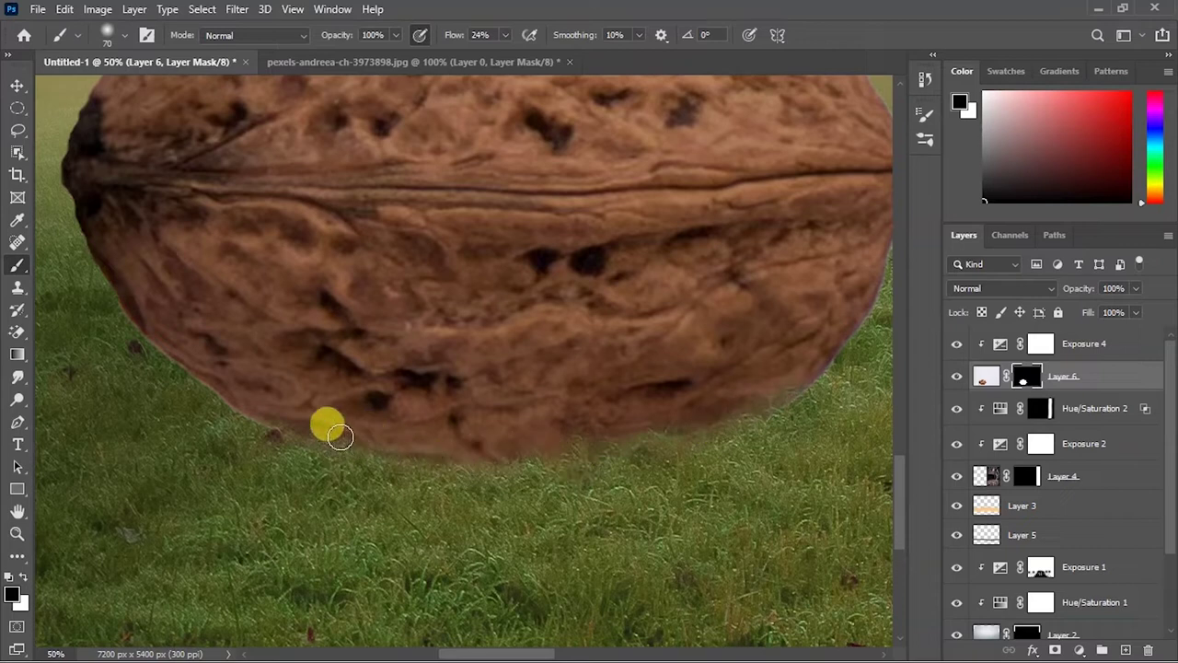
# - Zoom out to the whole scene and select the Hue/Saturation 2 layer
pyautogui.hotkey('ctrl', '-')
pyautogui.hotkey('ctrl', '-')
pyautogui.hotkey('ctrl', '-')
pyautogui.hotkey('ctrl', '-')
pyautogui.hotkey('ctrl', '-')
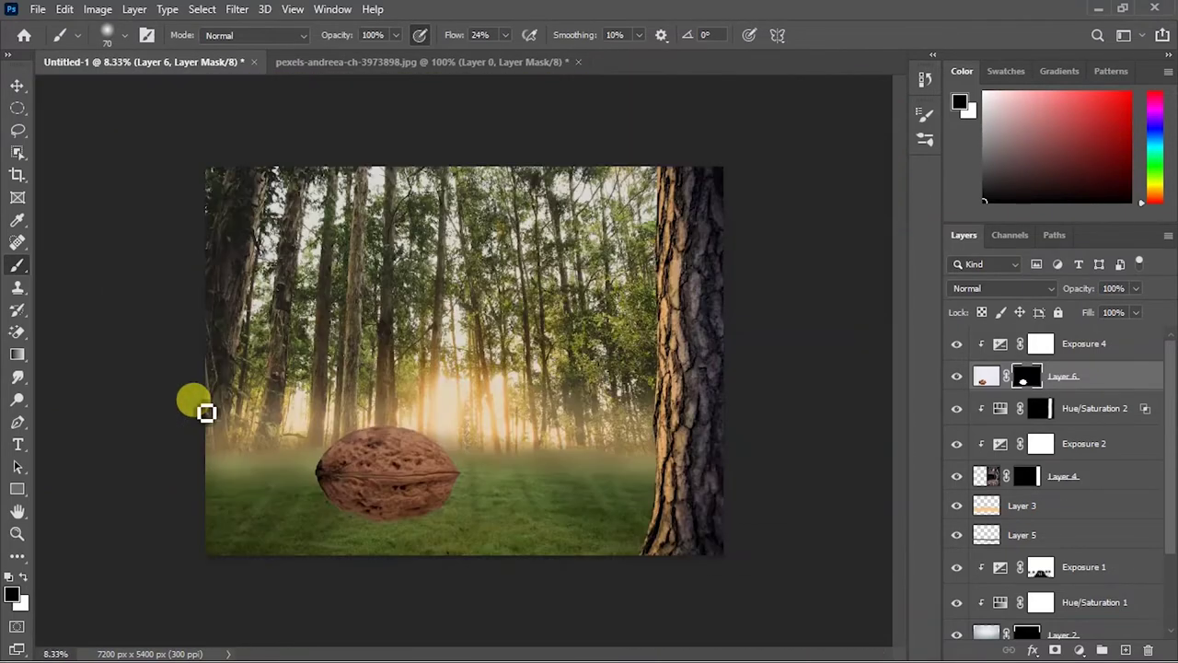
pyautogui.press('v')
pyautogui.click(1086, 408)
# - Add an Exposure adjustment at about -1.50 with its mask inverted to hide it
pyautogui.click(1080, 650)
pyautogui.click(1086, 456)
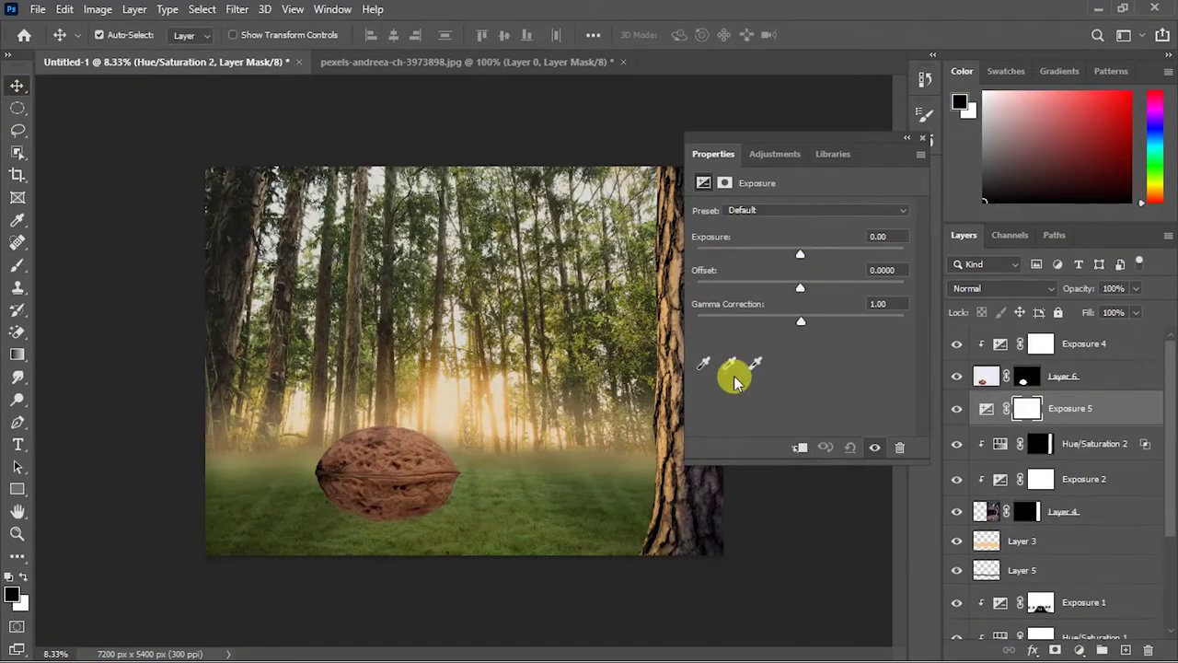
pyautogui.moveTo(800, 255); pyautogui.dragTo(777, 256)
pyautogui.click(907, 137)
pyautogui.hotkey('ctrl', 'i')
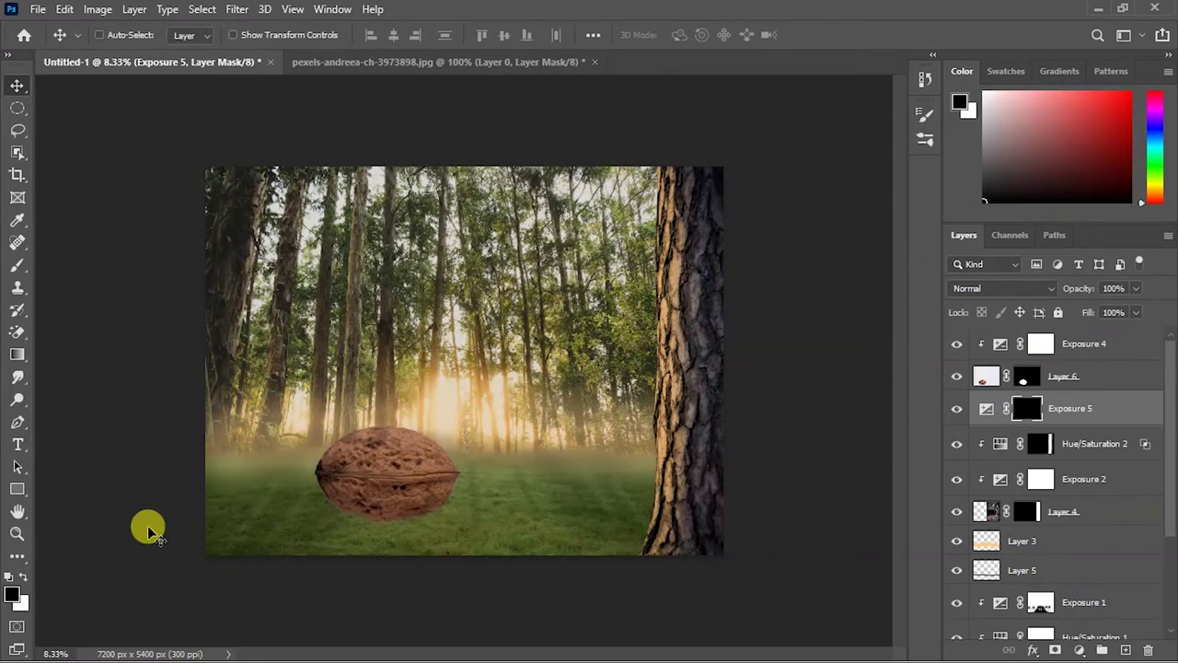
pyautogui.hotkey('ctrl', '+')
pyautogui.hotkey('ctrl', '+')
pyautogui.hotkey('ctrl', '+')
# - Paint a soft white contact shadow onto the grass beneath the walnut
pyautogui.press('b')
pyautogui.hotkey('ctrl', '-')
pyautogui.moveTo(453, 35); pyautogui.dragTo(605, 46)
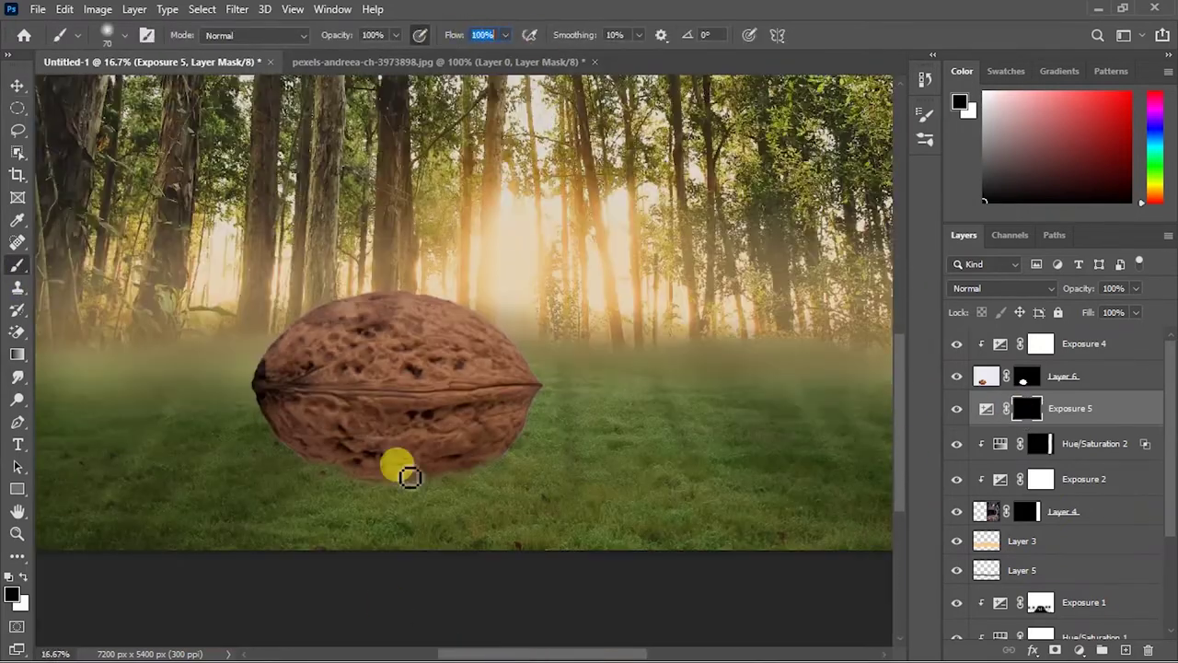
pyautogui.moveTo(365, 476)
pyautogui.mouseDown()
pyautogui.moveTo(190, 539)
pyautogui.moveTo(395, 479)
pyautogui.moveTo(277, 426)
pyautogui.mouseUp()
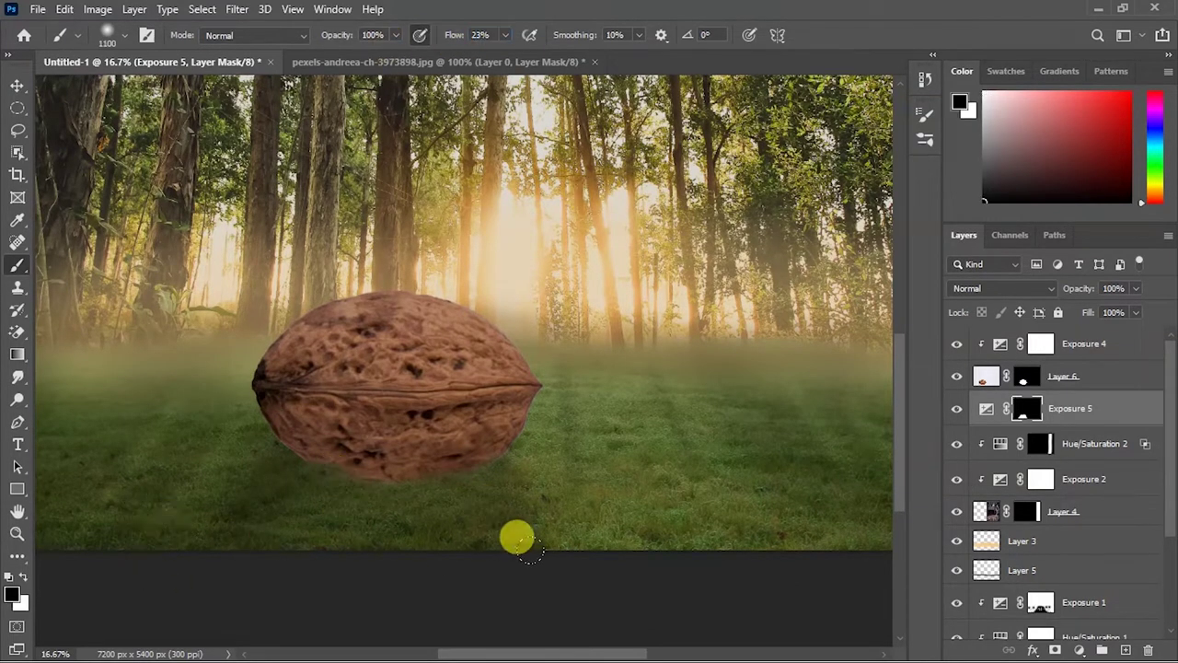
pyautogui.click(17, 85)
pyautogui.doubleClick(987, 408)
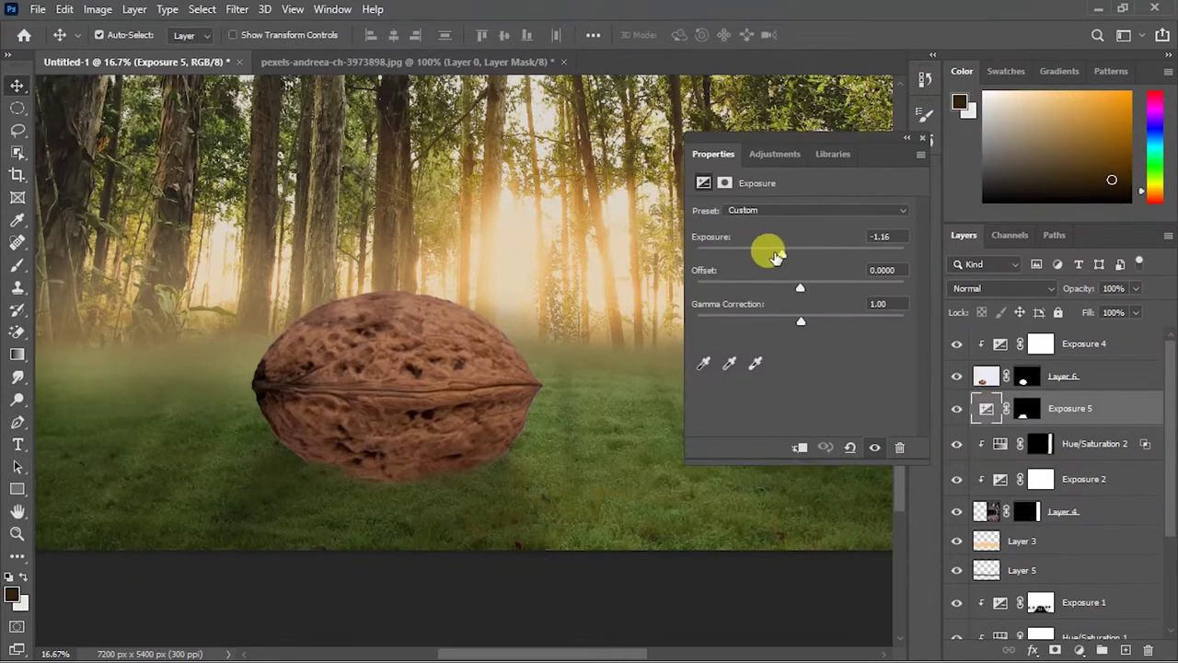
# - Add another Exposure adjustment at about -1.22 with an inverted mask for shading the underside
pyautogui.click(1078, 649)
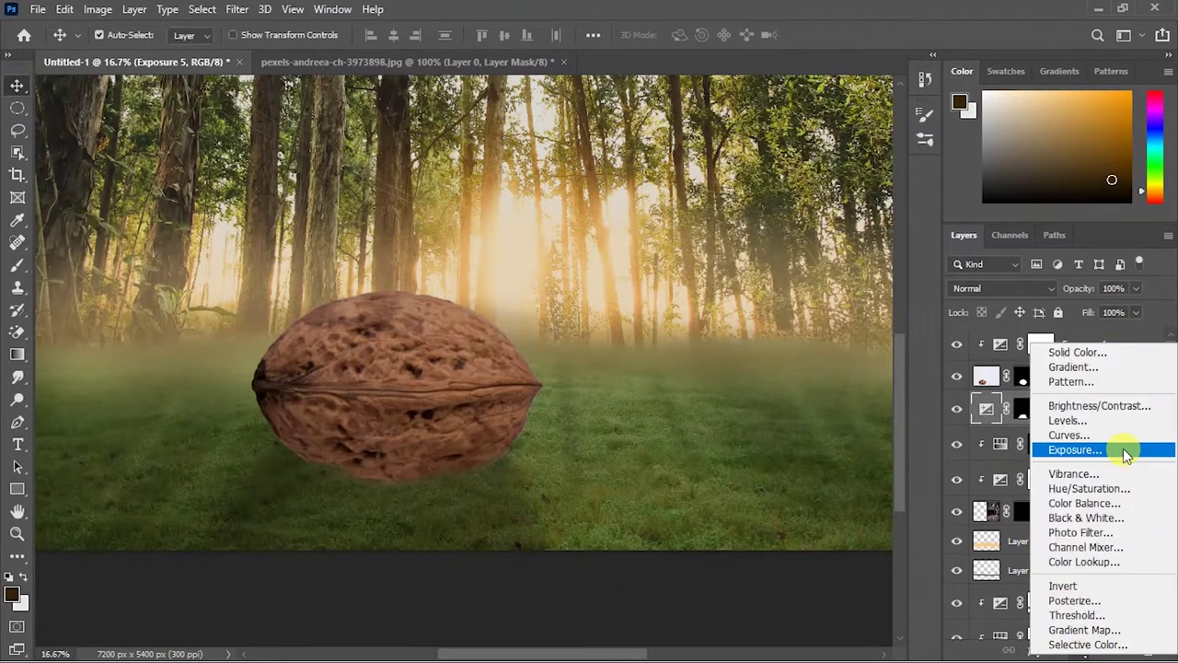
pyautogui.click(1123, 449)
pyautogui.moveTo(792, 250); pyautogui.dragTo(782, 258)
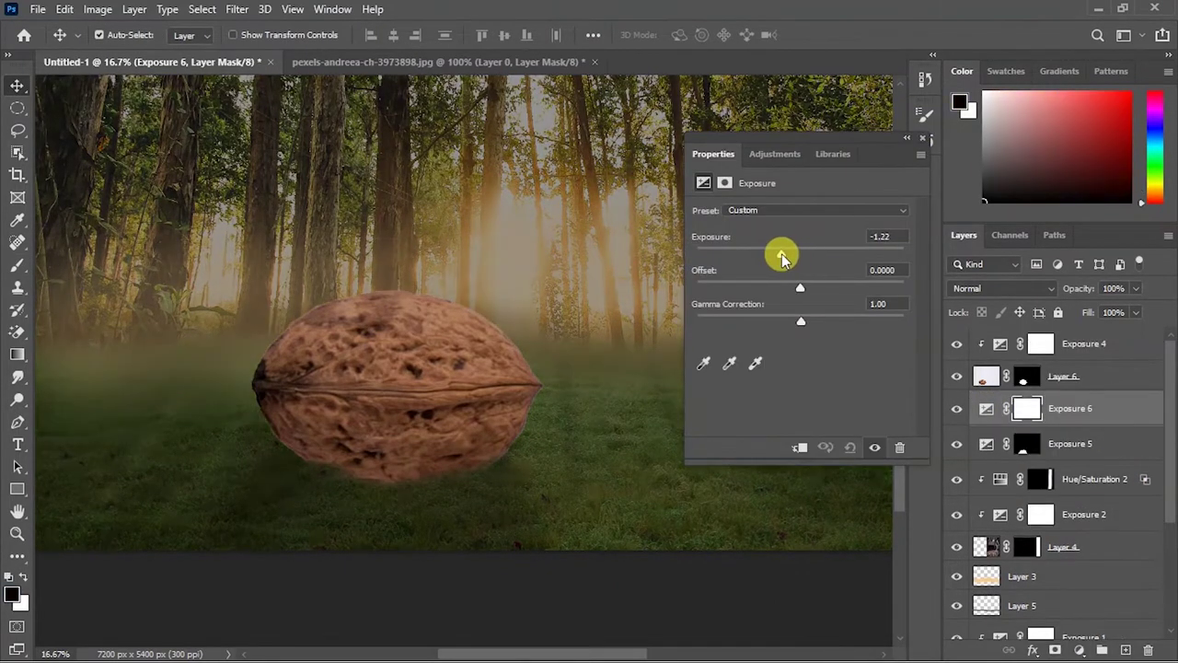
pyautogui.click(921, 138)
pyautogui.hotkey('ctrl', 'i')
pyautogui.hotkey('ctrl', '+')
pyautogui.hotkey('ctrl', '+')
pyautogui.hotkey('ctrl', '+')
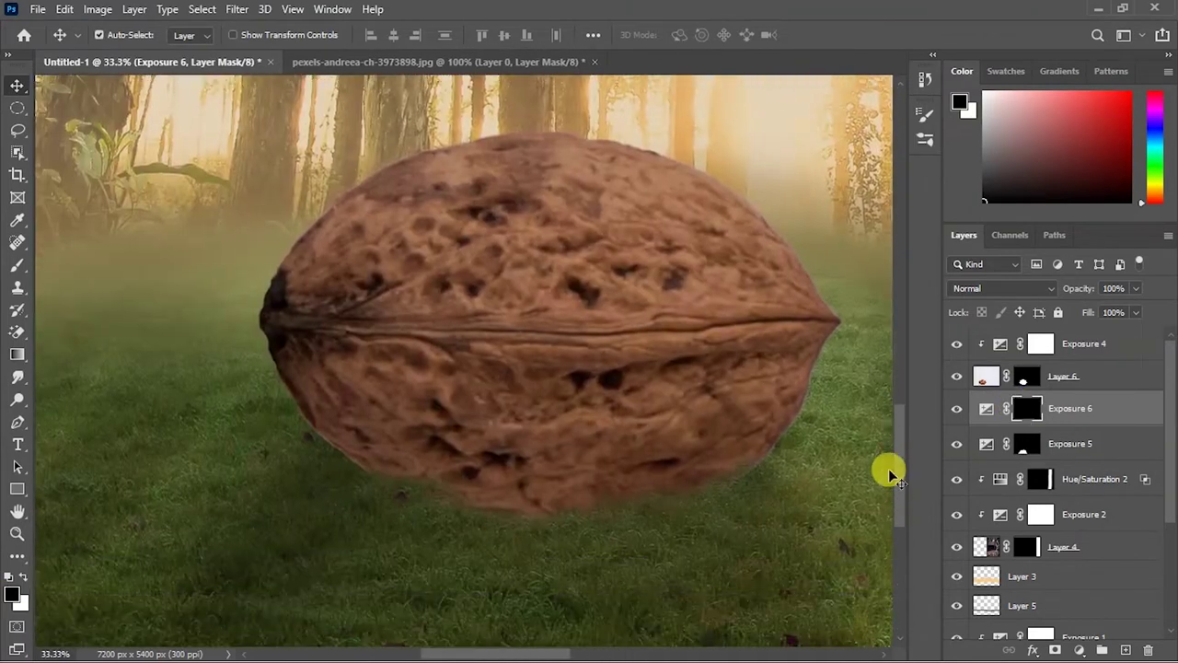
pyautogui.scroll(-2, 573, 525)
pyautogui.press('b')
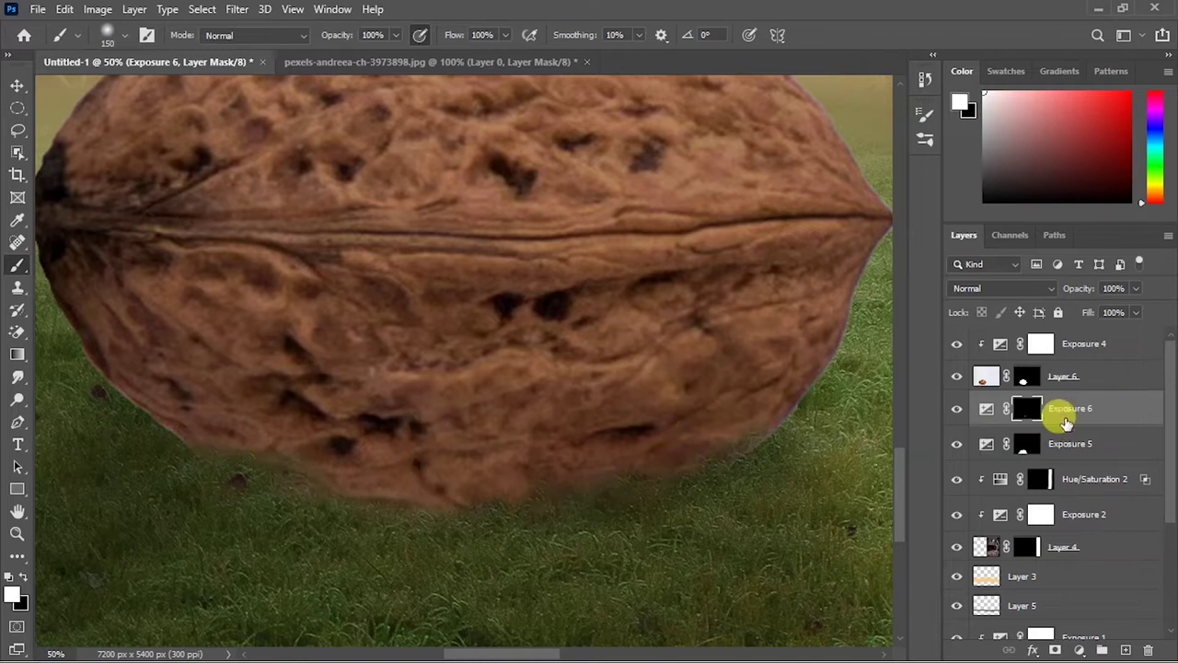
# - Move Exposure 6 to the top of the layer stack and select the walnut's Exposure 4 layer
pyautogui.moveTo(1089, 348); pyautogui.dragTo(1083, 339)
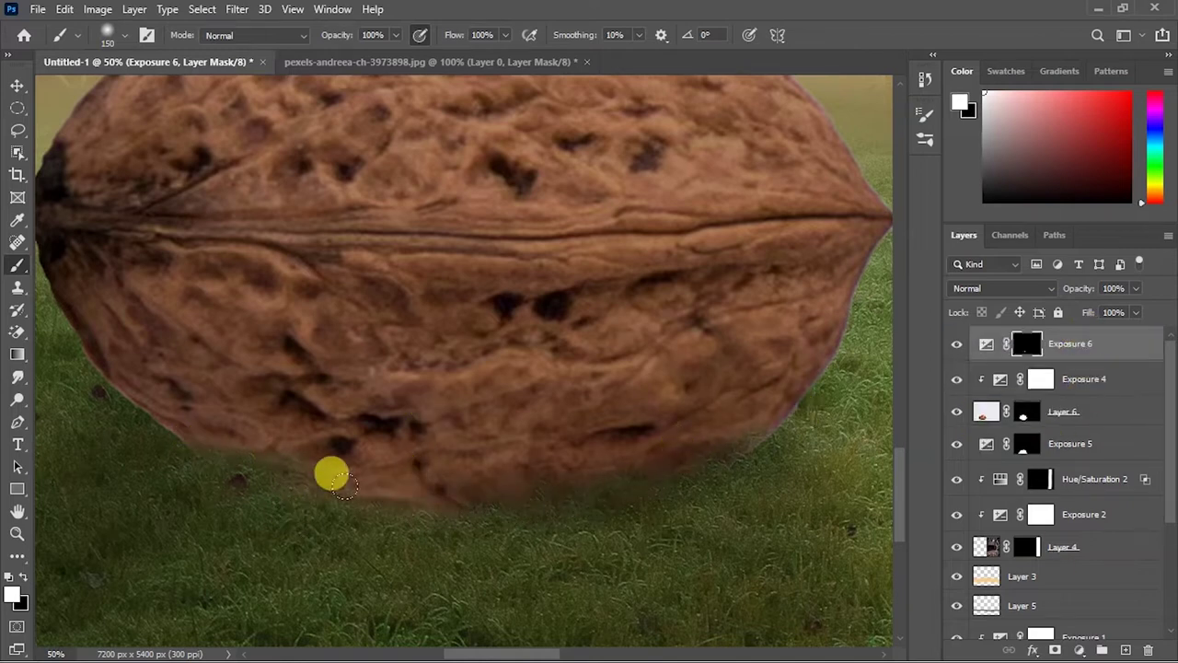
pyautogui.click(639, 518)
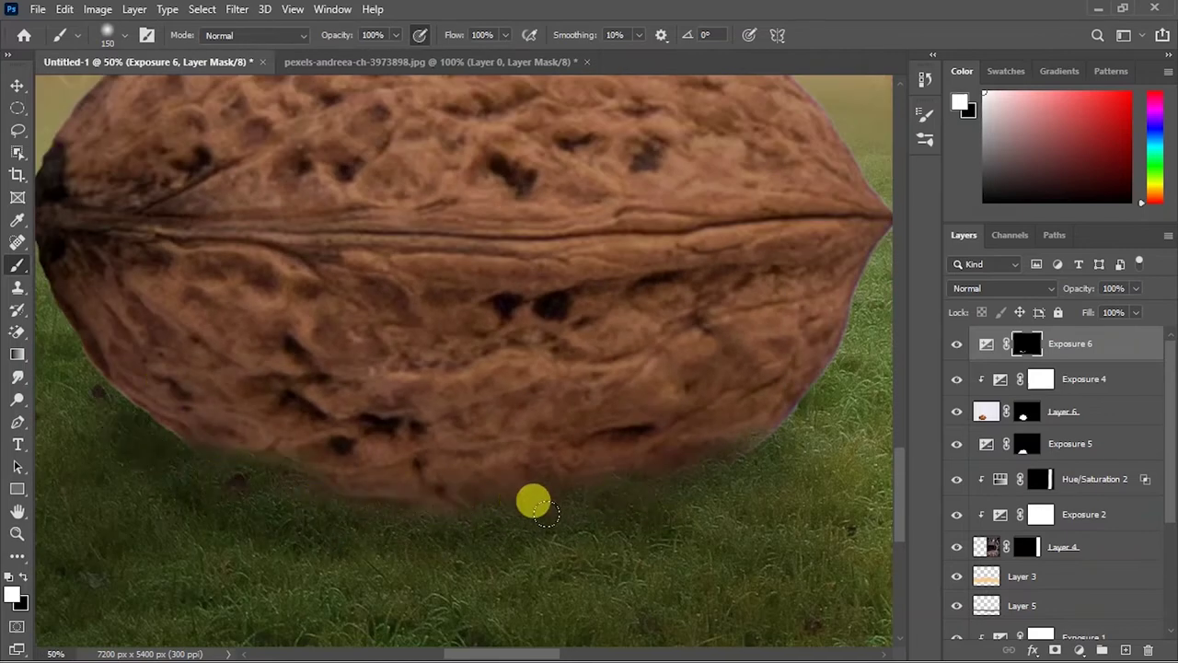
pyautogui.scroll(-4, 497, 457)
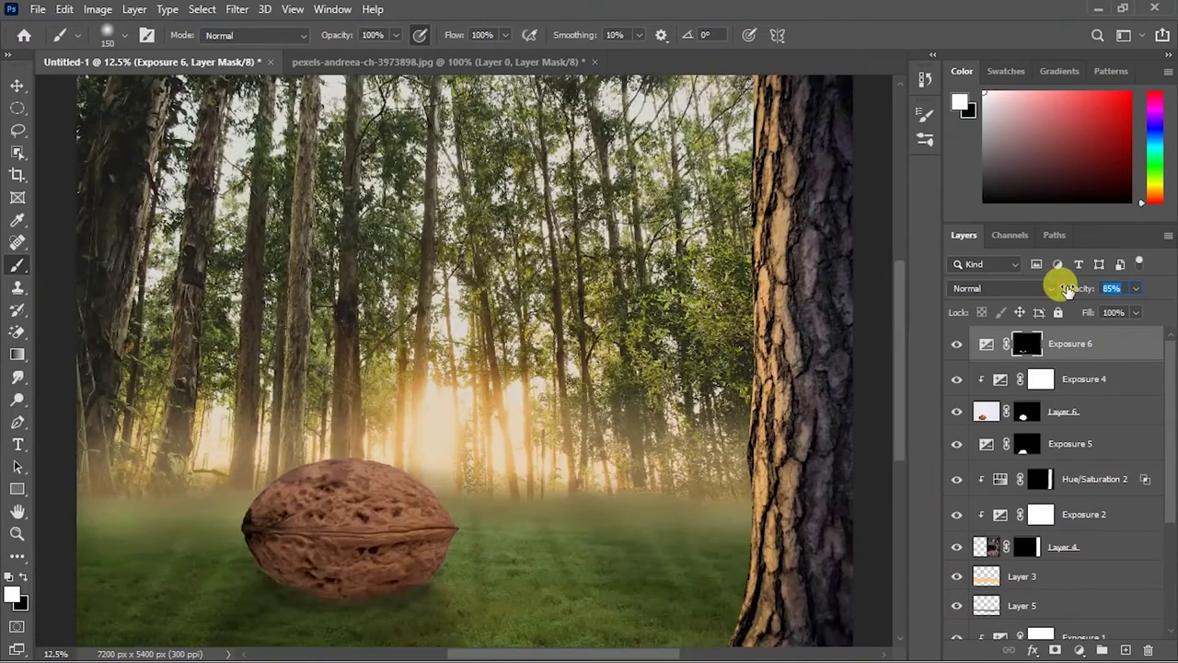
pyautogui.press('v')
pyautogui.click(368, 499)
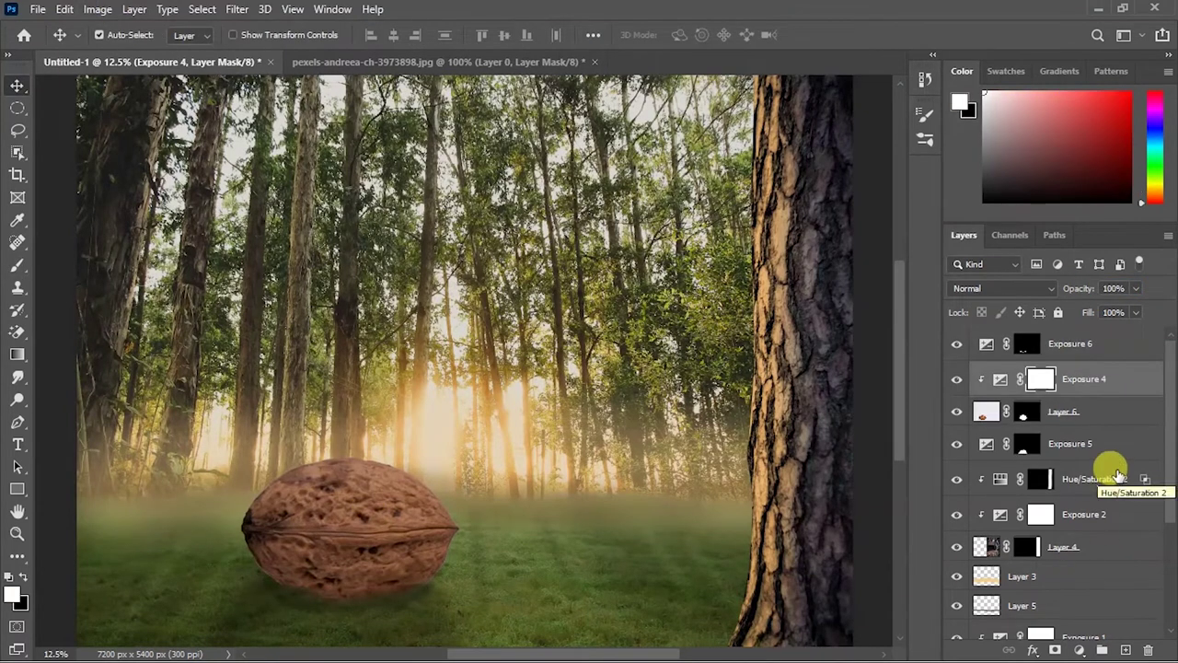
# - Duplicate the Hue/Saturation 2 layer and move the copy above Exposure 4 on the walnut
pyautogui.doubleClick(1001, 479)
pyautogui.moveTo(854, 145); pyautogui.dragTo(509, 182)
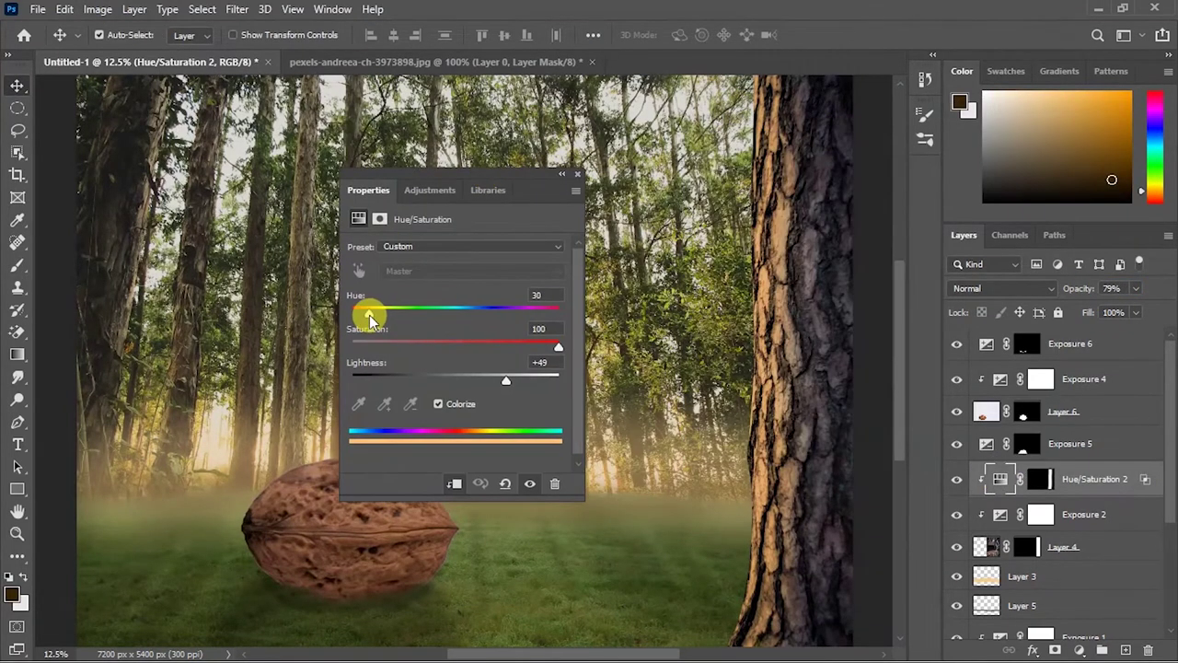
pyautogui.click(578, 173)
pyautogui.hotkey('ctrl', 'j')
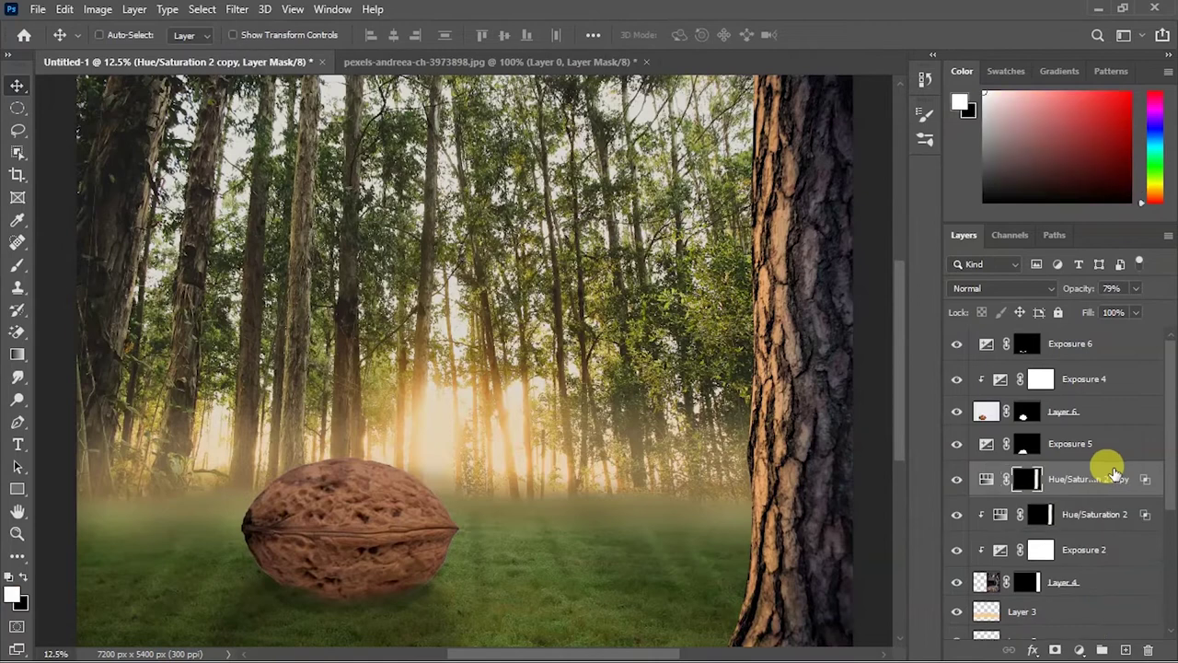
pyautogui.moveTo(1114, 475); pyautogui.dragTo(1088, 381)
# - Paint warm light along the walnut's top edge on the copy's mask
pyautogui.hotkey('ctrl', '+')
pyautogui.hotkey('ctrl', '+')
pyautogui.hotkey('ctrl', '+')
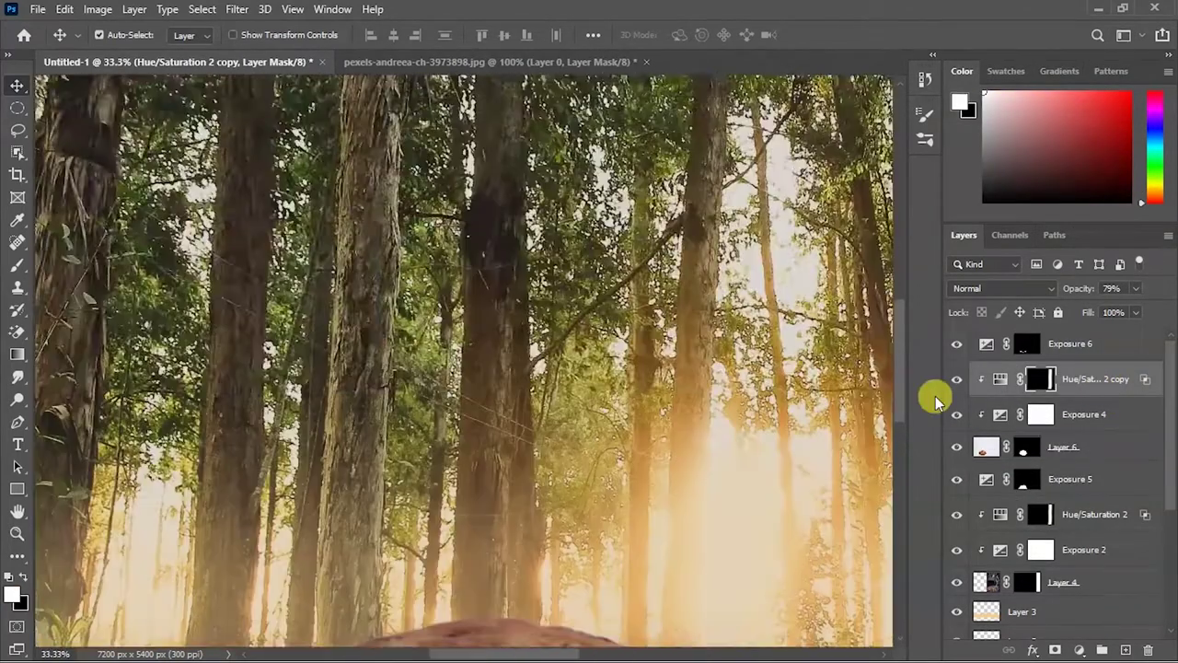
pyautogui.scroll(-5, 898, 455)
pyautogui.click(18, 273)
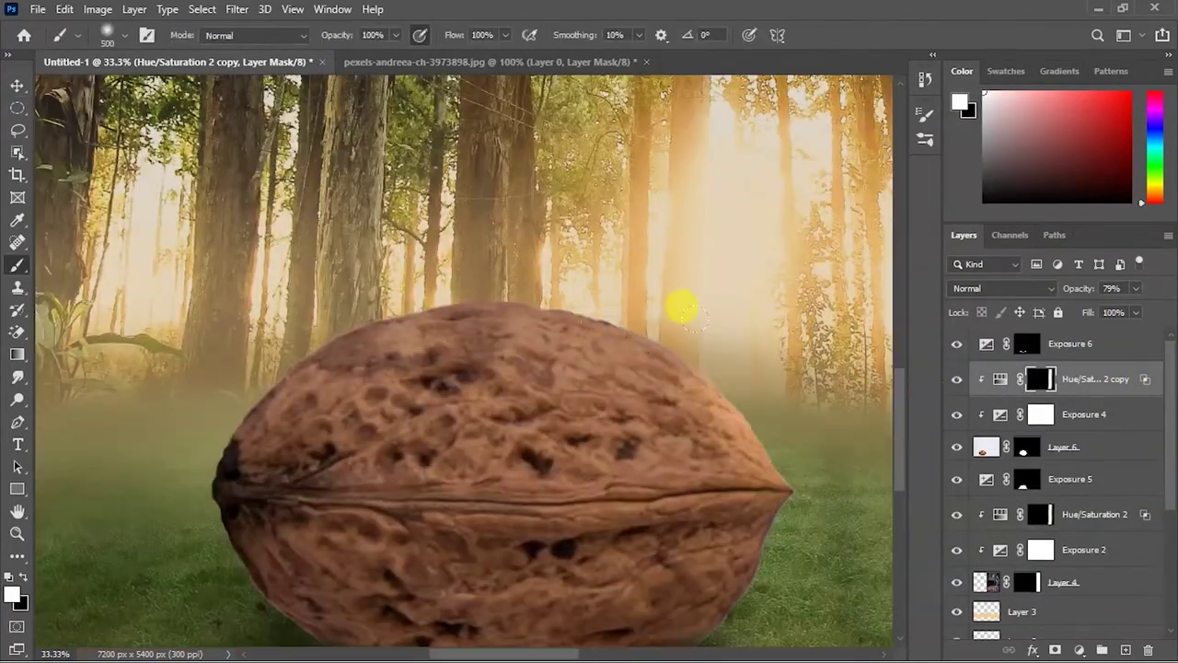
pyautogui.moveTo(705, 337); pyautogui.dragTo(223, 273)
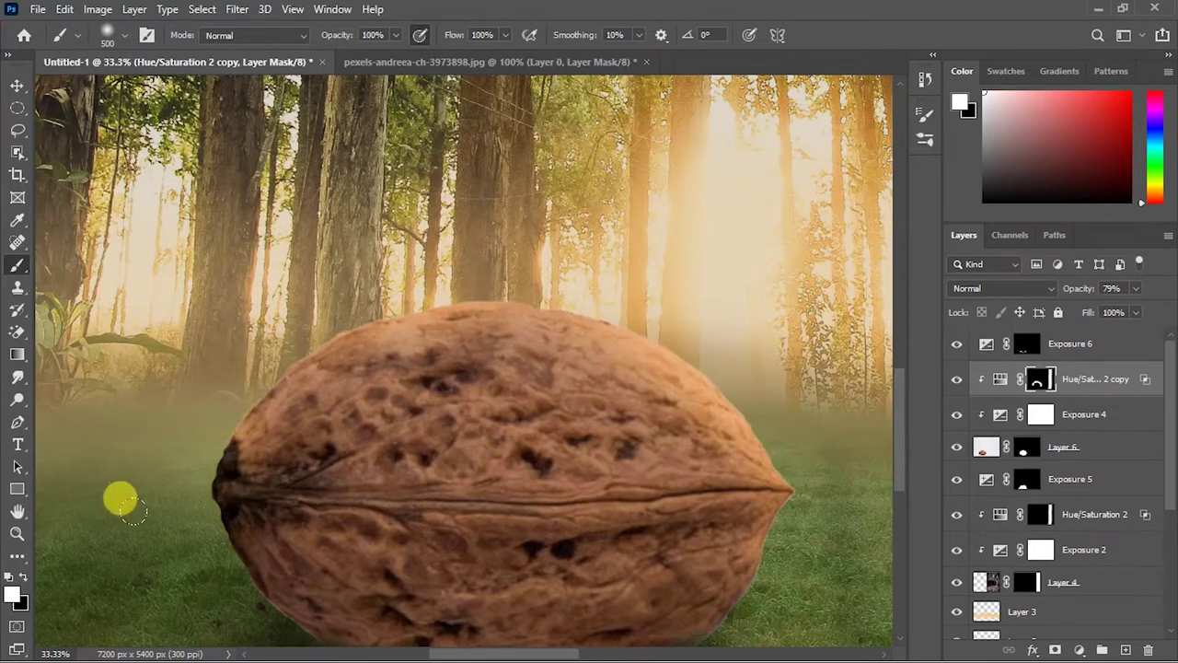
pyautogui.hotkey('ctrl', '-')
pyautogui.hotkey('ctrl', '-')
pyautogui.hotkey('ctrl', '-')
# - Darken the walnut's Exposure 4 to about -0.89 and return to the warm tint layer
pyautogui.doubleClick(1000, 414)
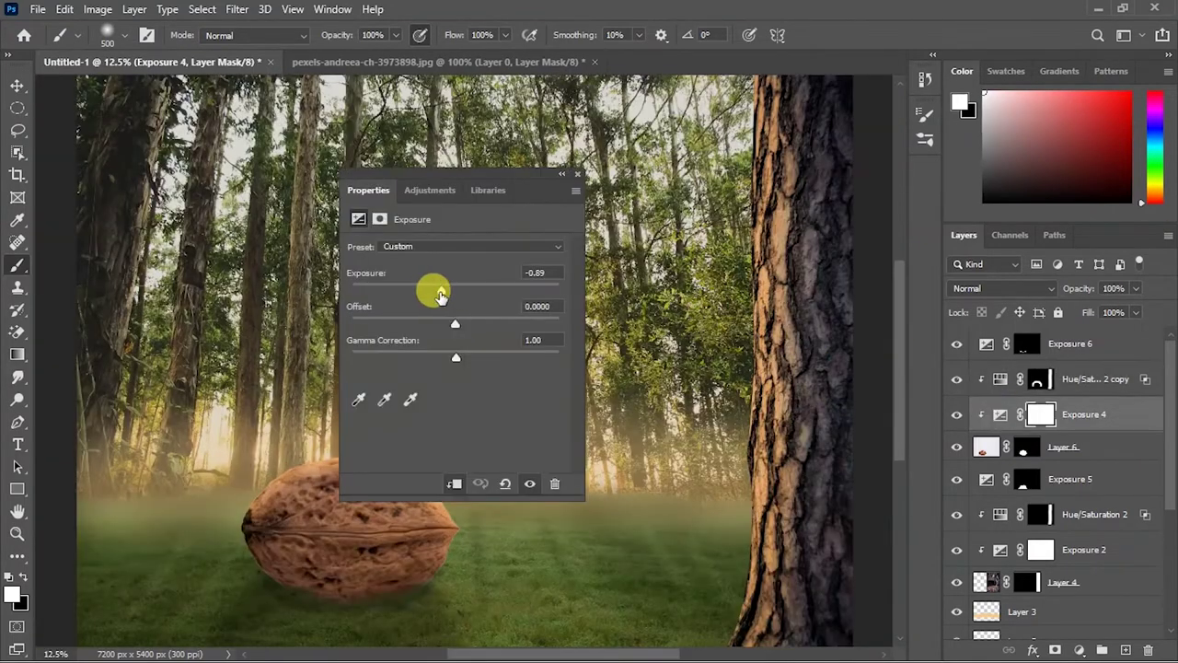
pyautogui.moveTo(447, 291); pyautogui.dragTo(434, 292)
pyautogui.click(578, 180)
pyautogui.hotkey('ctrl', '+')
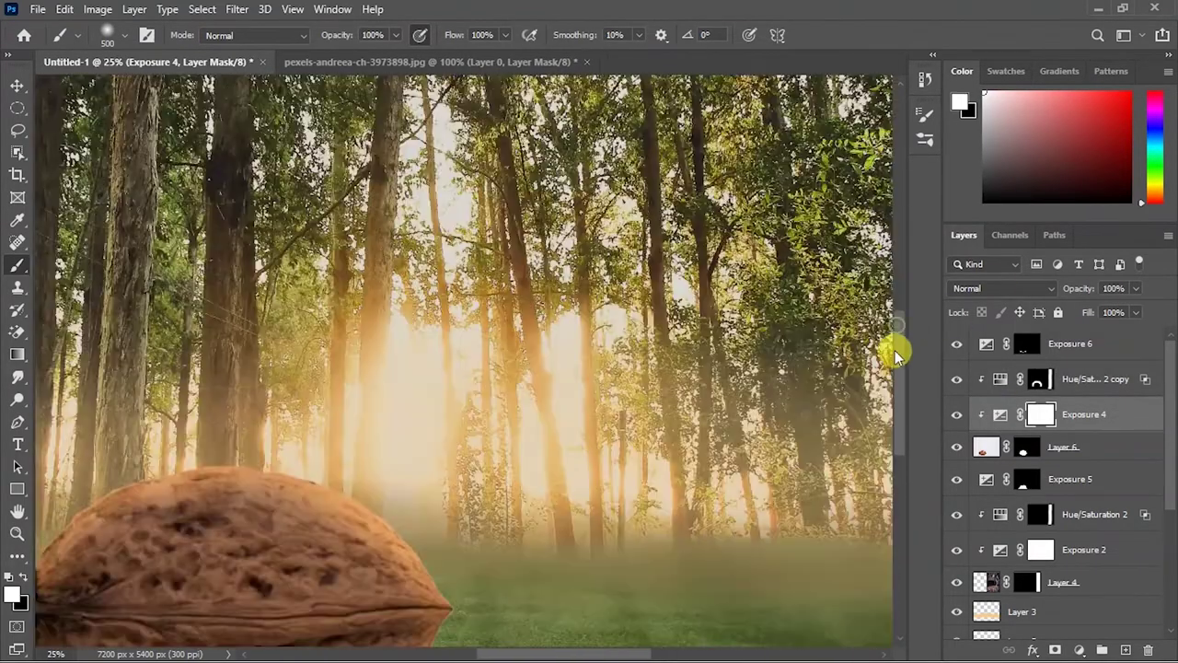
pyautogui.press('x')
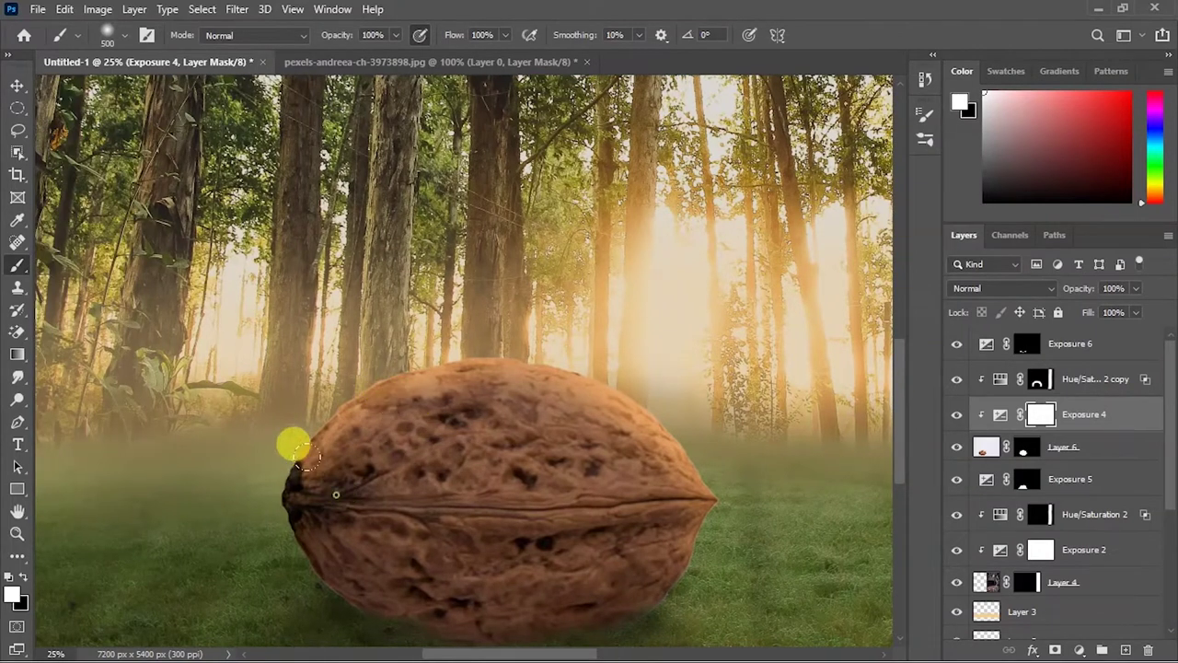
pyautogui.hotkey('alt', ']')
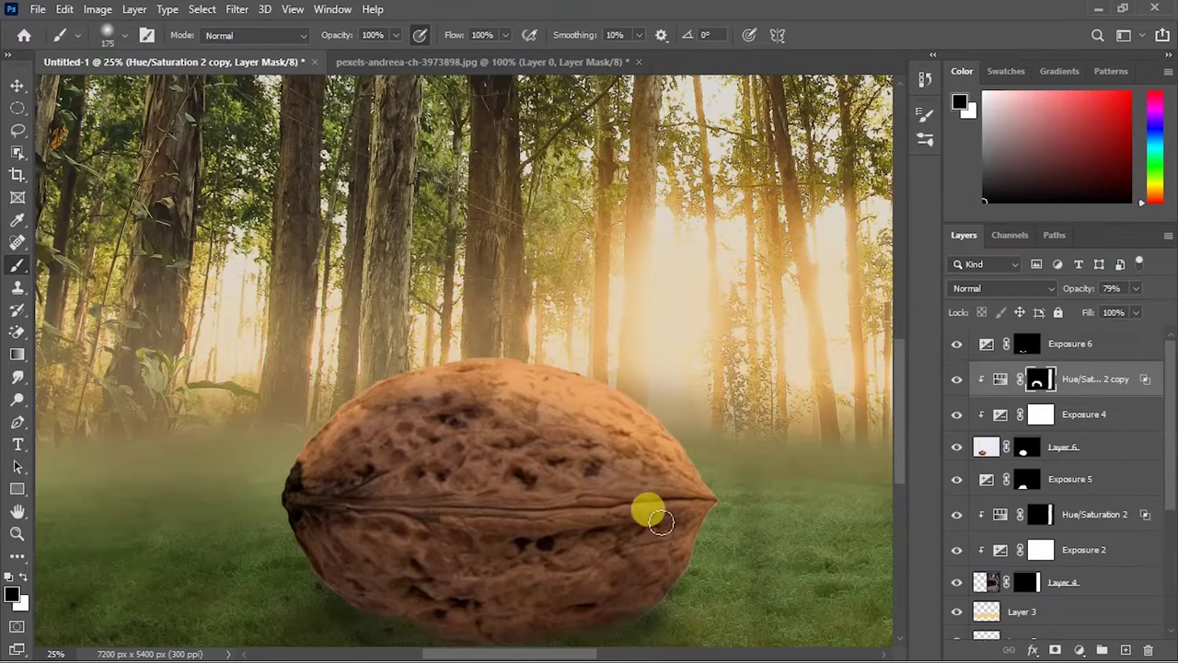
# - Review the warm tint's Hue/Saturation settings and briefly check the walnut photo document
pyautogui.hotkey('ctrl', '-')
pyautogui.hotkey('ctrl', '-')
pyautogui.hotkey('ctrl', '-')
pyautogui.press('v')
pyautogui.press('0')
pyautogui.doubleClick(1000, 379)
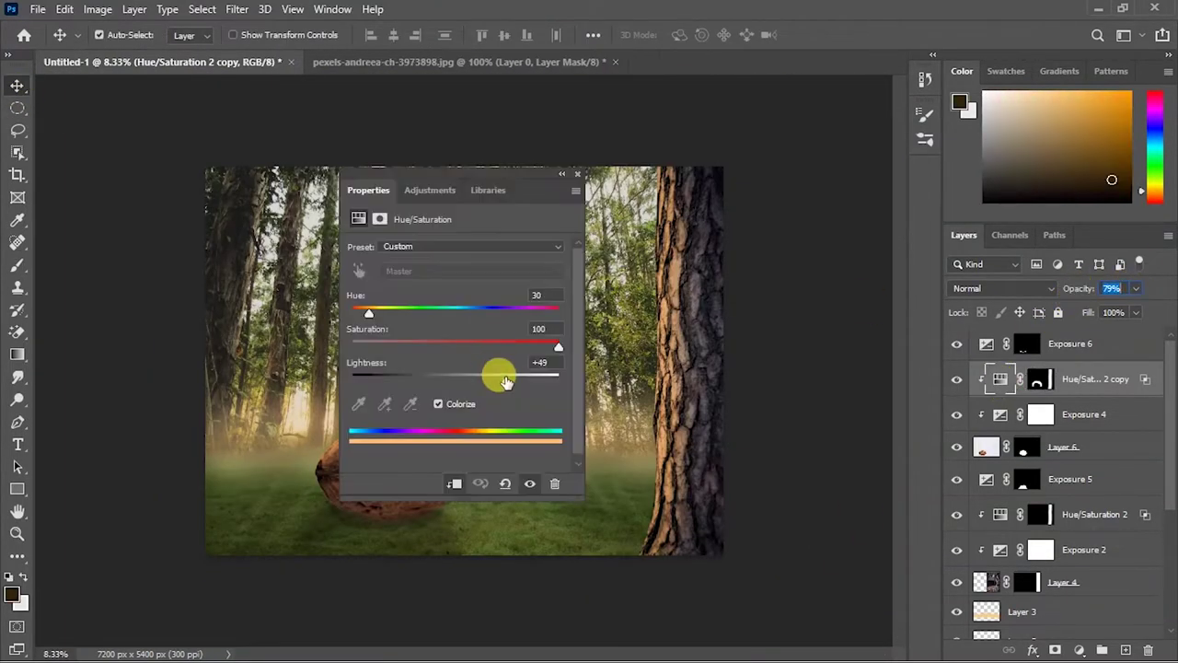
pyautogui.click(577, 173)
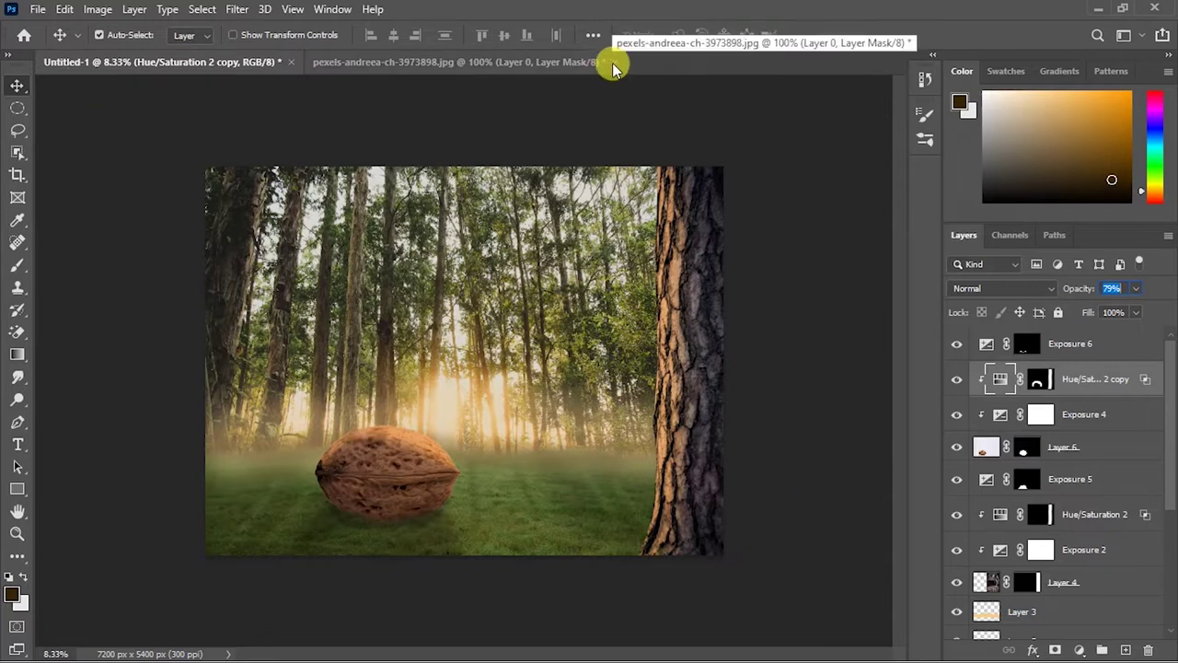
pyautogui.click(603, 62)
pyautogui.click(258, 62)
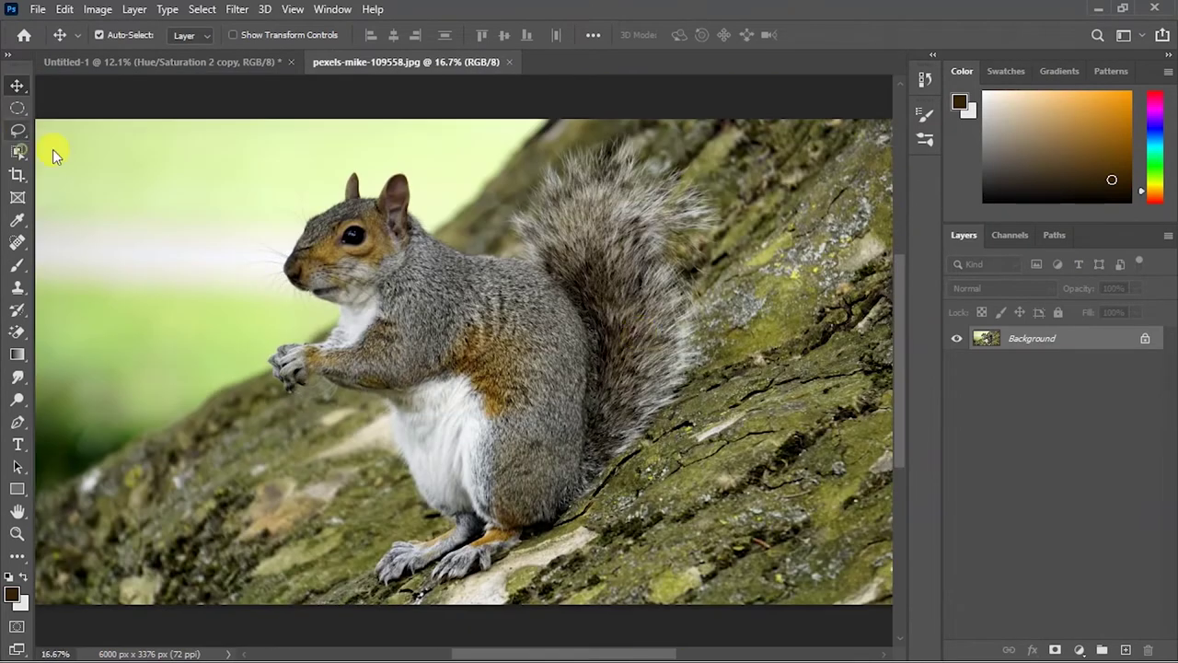
# - Select the squirrel with Object Selection and mask away its background
pyautogui.click(17, 152)
pyautogui.moveTo(219, 140); pyautogui.dragTo(724, 587)
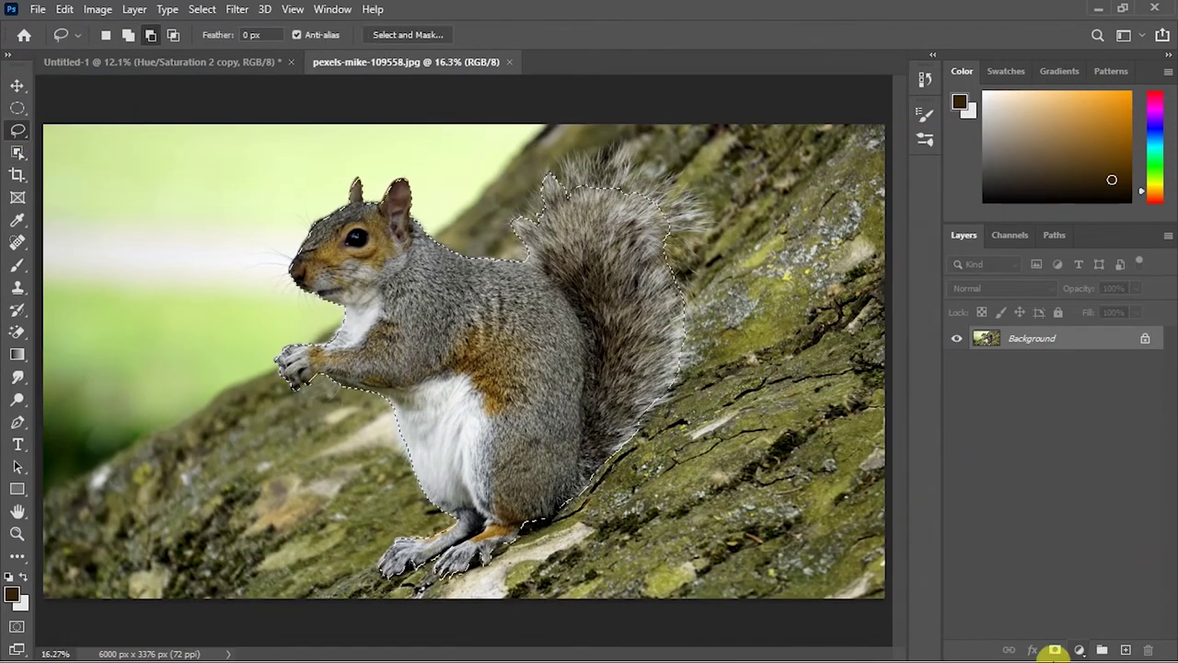
pyautogui.click(1055, 650)
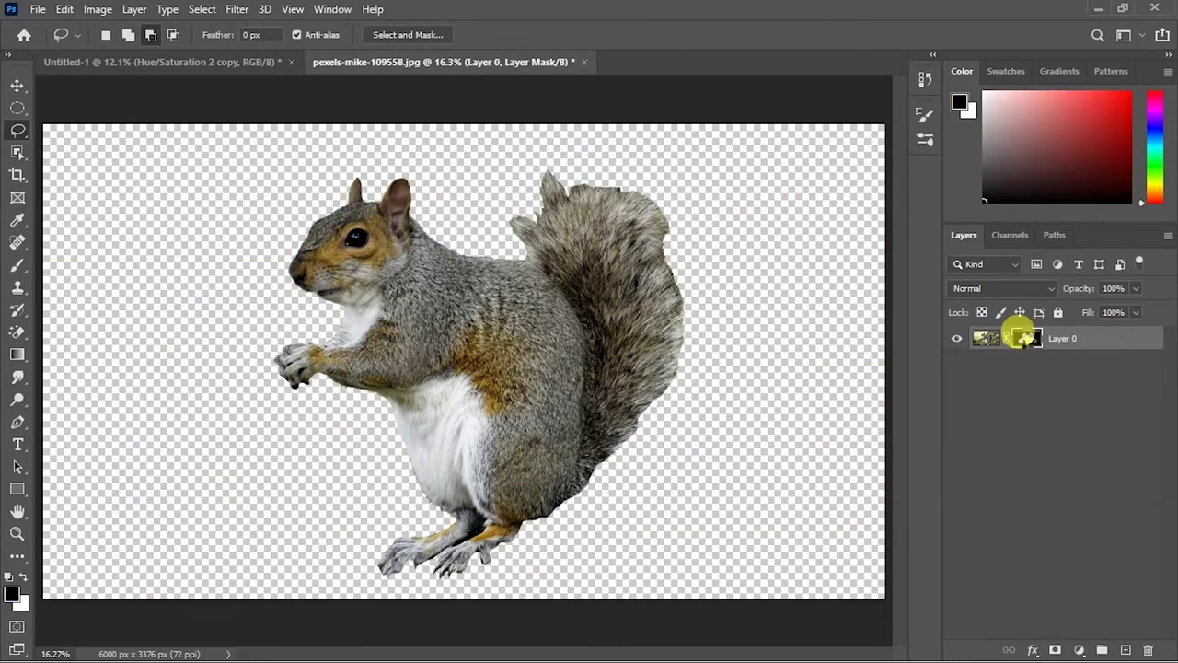
# - Refine the squirrel's fur edges in Select and Mask, then drag it into the composite
pyautogui.doubleClick(1026, 337)
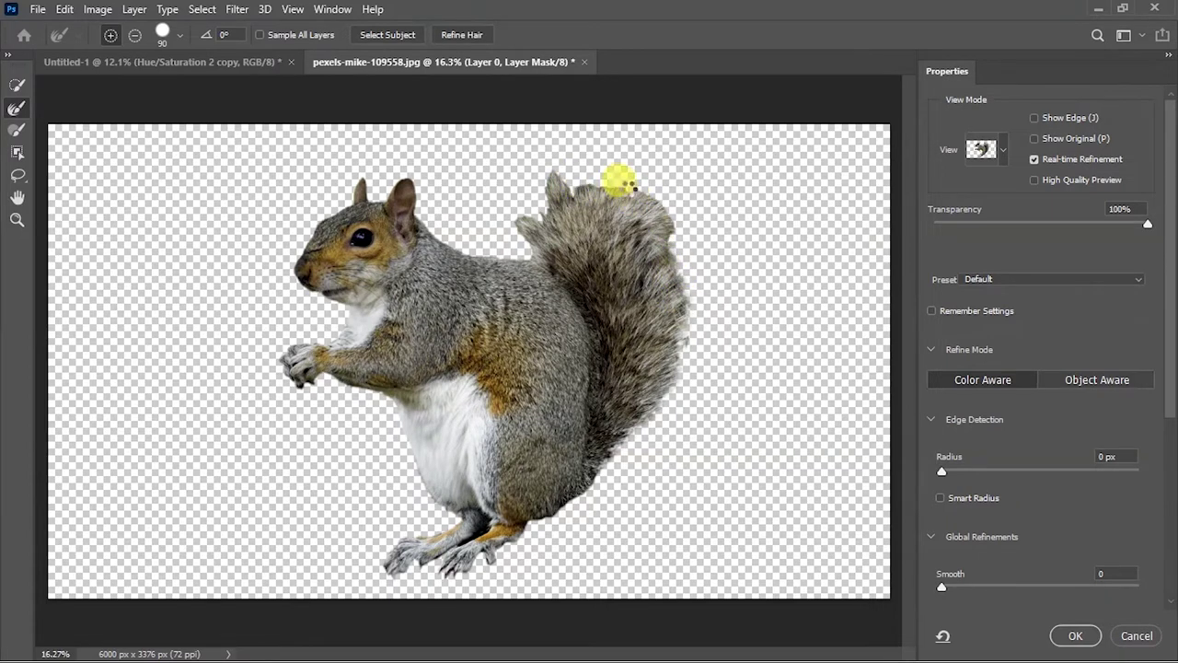
pyautogui.moveTo(613, 178)
pyautogui.mouseDown()
pyautogui.moveTo(674, 241)
pyautogui.moveTo(572, 196)
pyautogui.mouseUp()
pyautogui.moveTo(618, 277)
pyautogui.mouseDown()
pyautogui.moveTo(512, 205)
pyautogui.moveTo(476, 253)
pyautogui.moveTo(537, 242)
pyautogui.mouseUp()
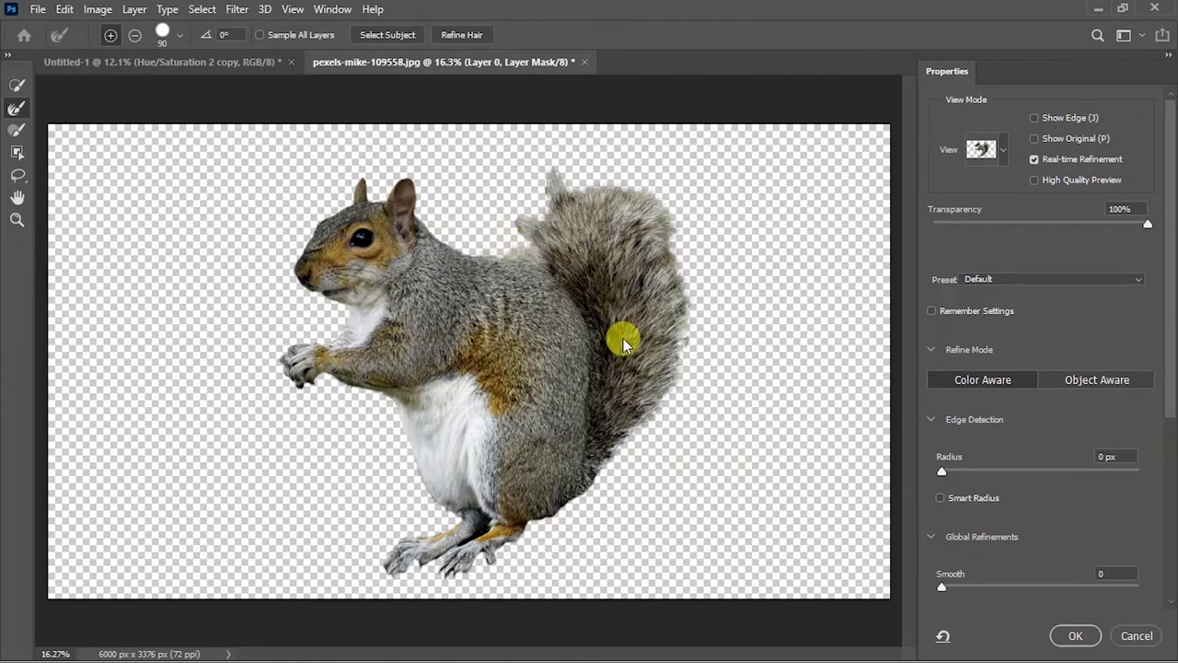
pyautogui.moveTo(629, 344)
pyautogui.mouseDown()
pyautogui.moveTo(442, 320)
pyautogui.moveTo(420, 458)
pyautogui.mouseUp()
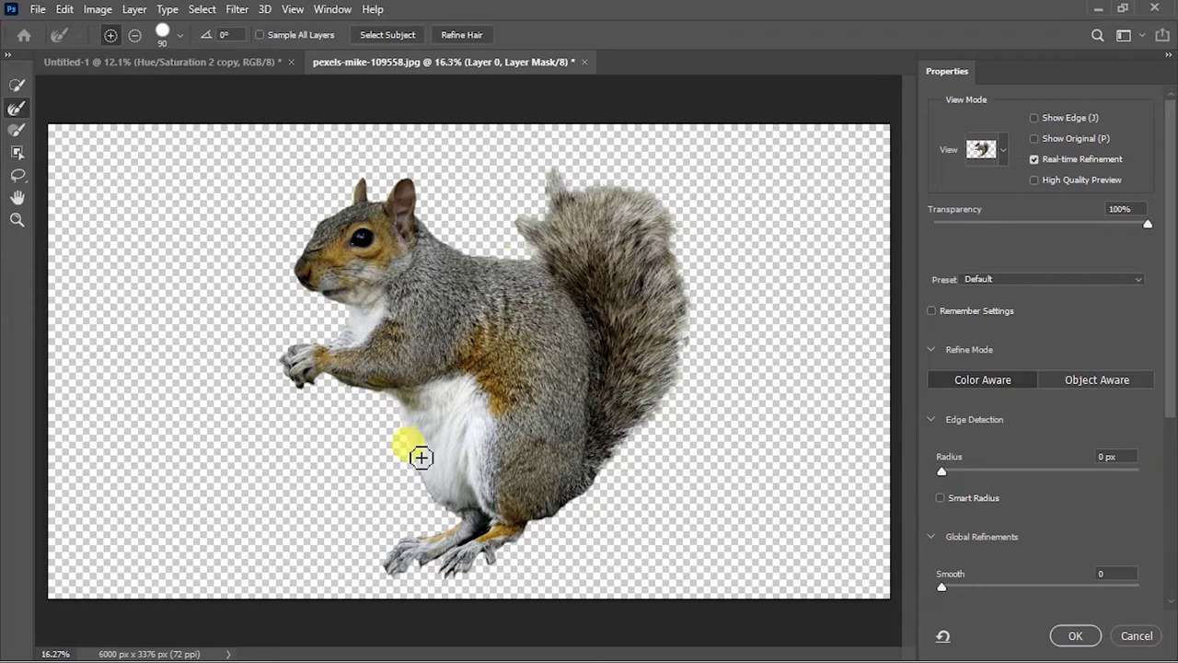
pyautogui.click(1073, 636)
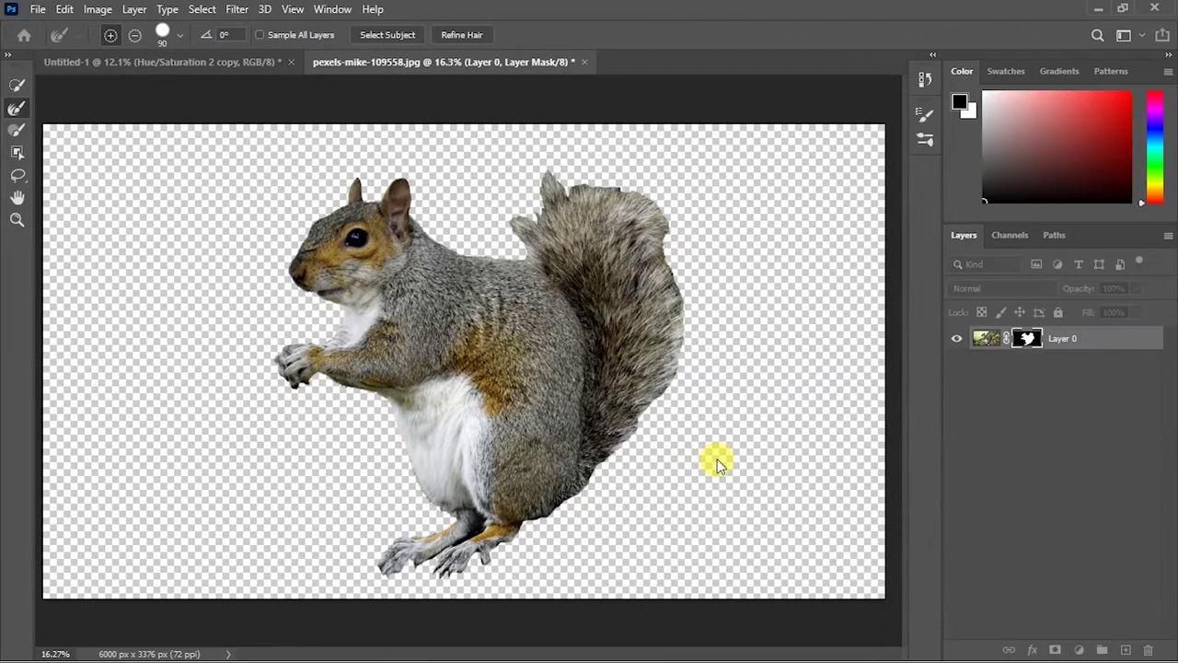
pyautogui.press('v')
pyautogui.moveTo(511, 371)
pyautogui.mouseDown()
pyautogui.moveTo(363, 284)
pyautogui.moveTo(543, 460)
pyautogui.mouseUp()
# - Scale the squirrel down to about 1218 × 685 px, tilt it slightly, and set it beside the walnut
pyautogui.hotkey('ctrl', 't')
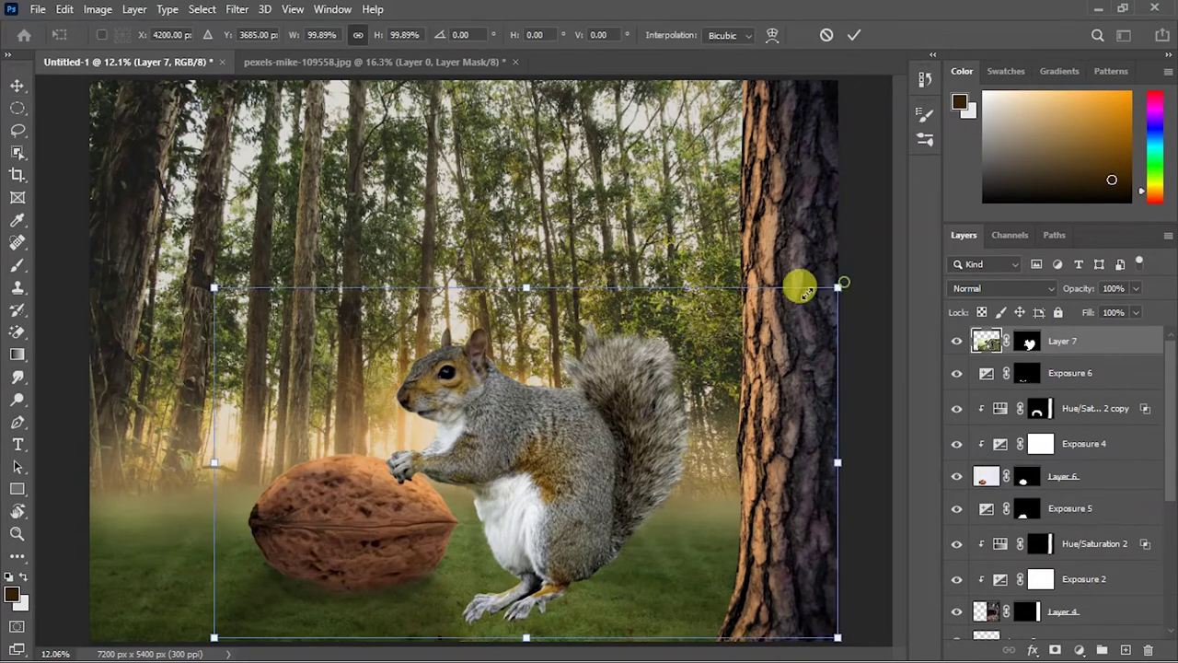
pyautogui.moveTo(835, 273); pyautogui.dragTo(341, 519)
pyautogui.moveTo(331, 580); pyautogui.dragTo(508, 559)
pyautogui.moveTo(589, 524); pyautogui.dragTo(589, 502)
pyautogui.moveTo(573, 518); pyautogui.dragTo(549, 529)
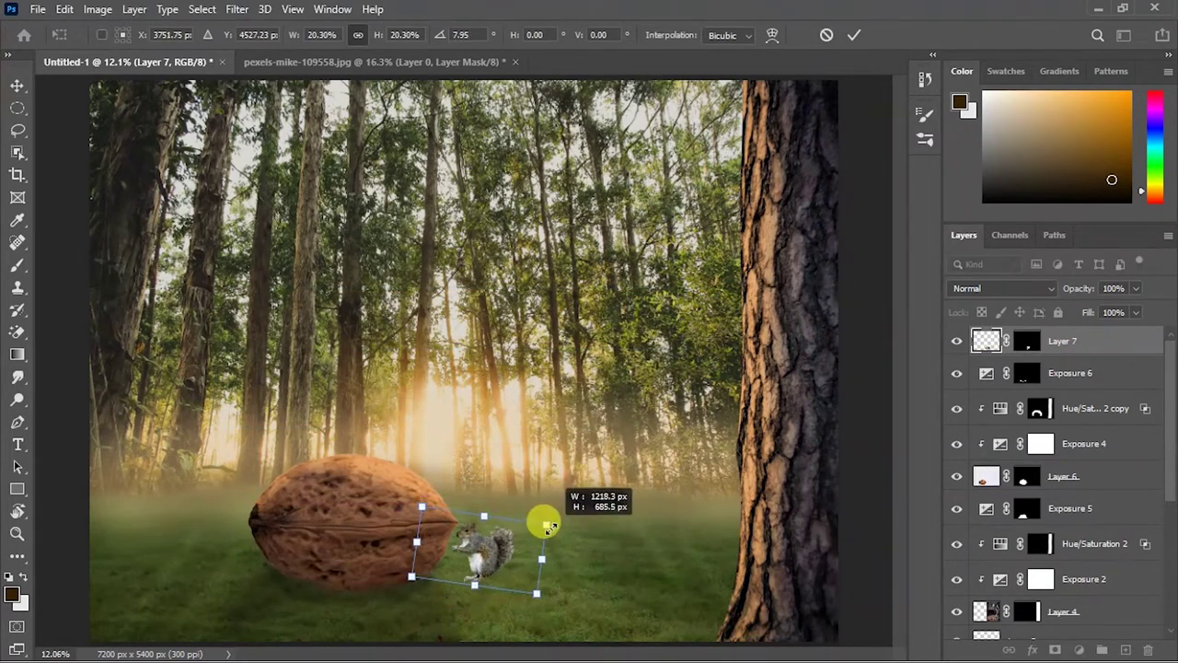
pyautogui.press('Return')
pyautogui.scroll(5, 547, 527)
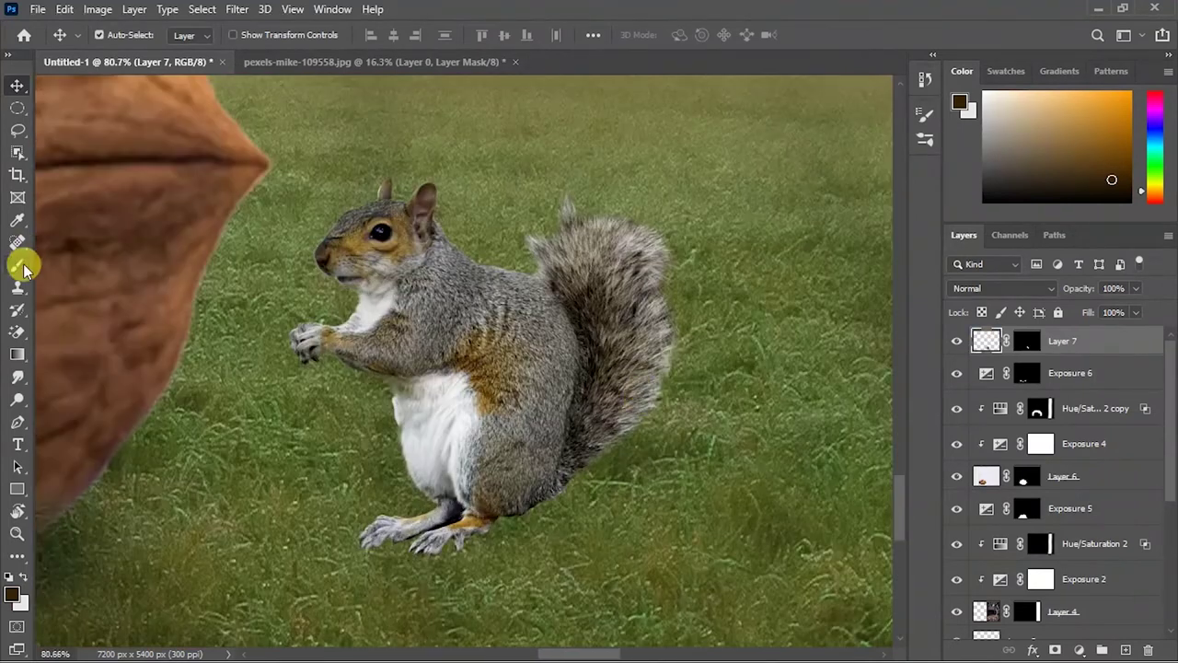
pyautogui.click(23, 267)
# - Paint black with a small brush on Layer 7's mask to blend the squirrel's feet into the grass
pyautogui.press('d')
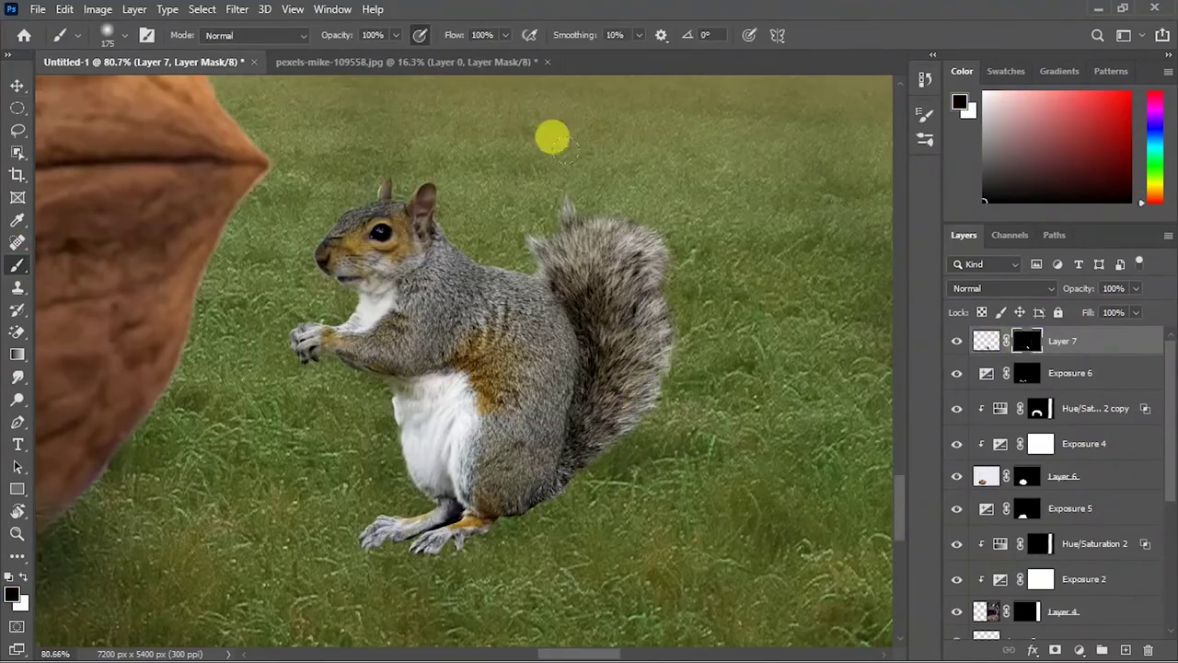
pyautogui.press('[')
pyautogui.press('[')
pyautogui.press('[')
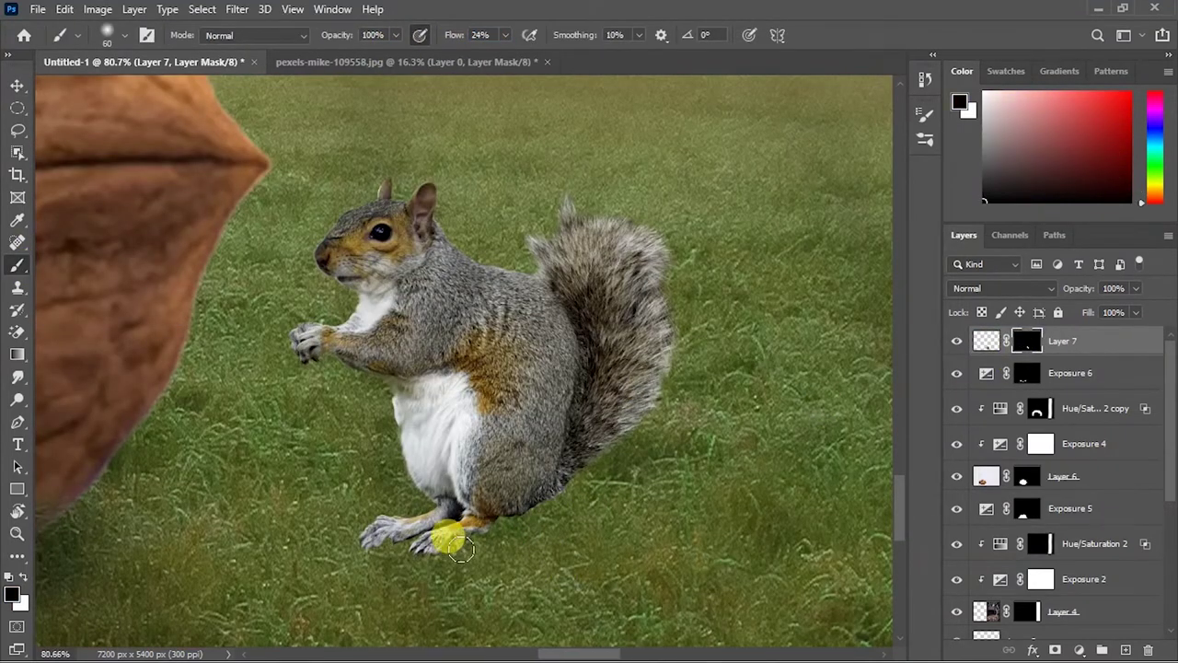
pyautogui.moveTo(419, 581)
pyautogui.mouseDown()
pyautogui.moveTo(420, 536)
pyautogui.moveTo(380, 499)
pyautogui.mouseUp()
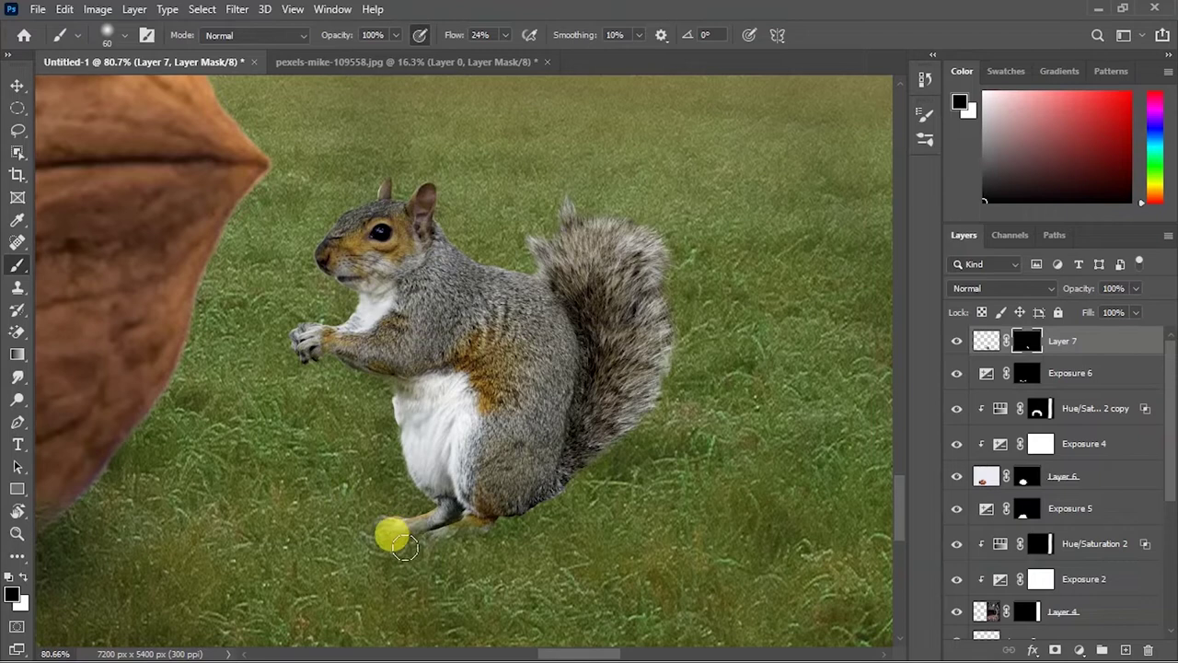
pyautogui.moveTo(492, 592); pyautogui.dragTo(362, 494)
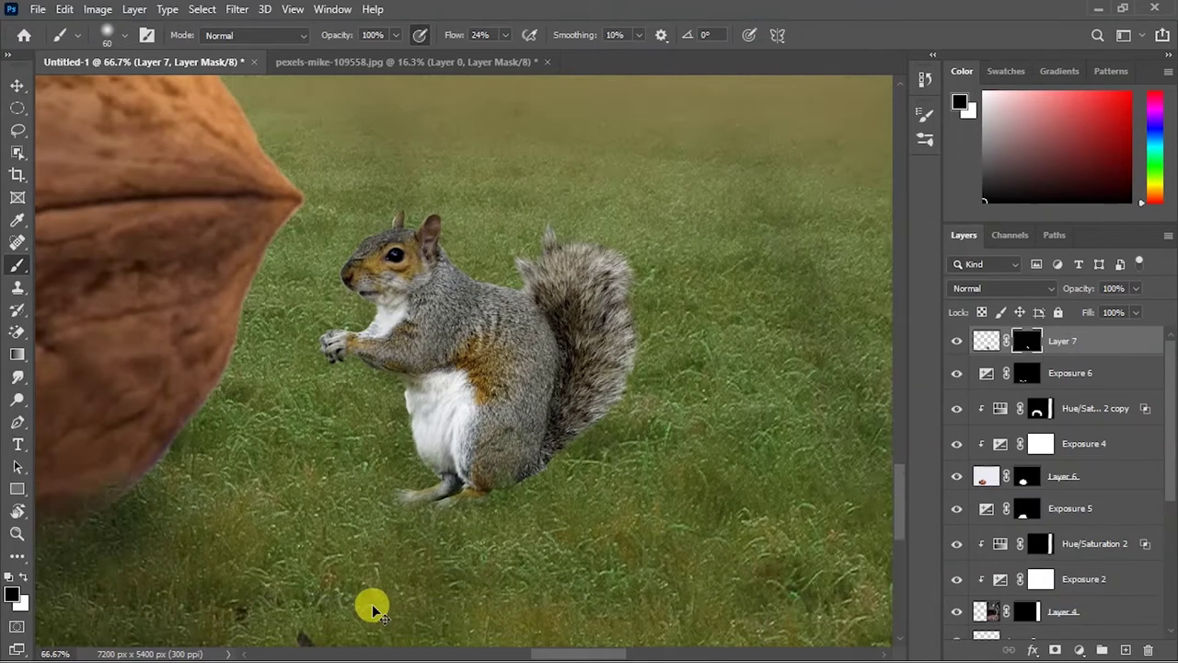
pyautogui.scroll(2, 371, 602)
pyautogui.moveTo(371, 602)
pyautogui.mouseDown()
pyautogui.moveTo(457, 309)
pyautogui.moveTo(342, 269)
pyautogui.mouseUp()
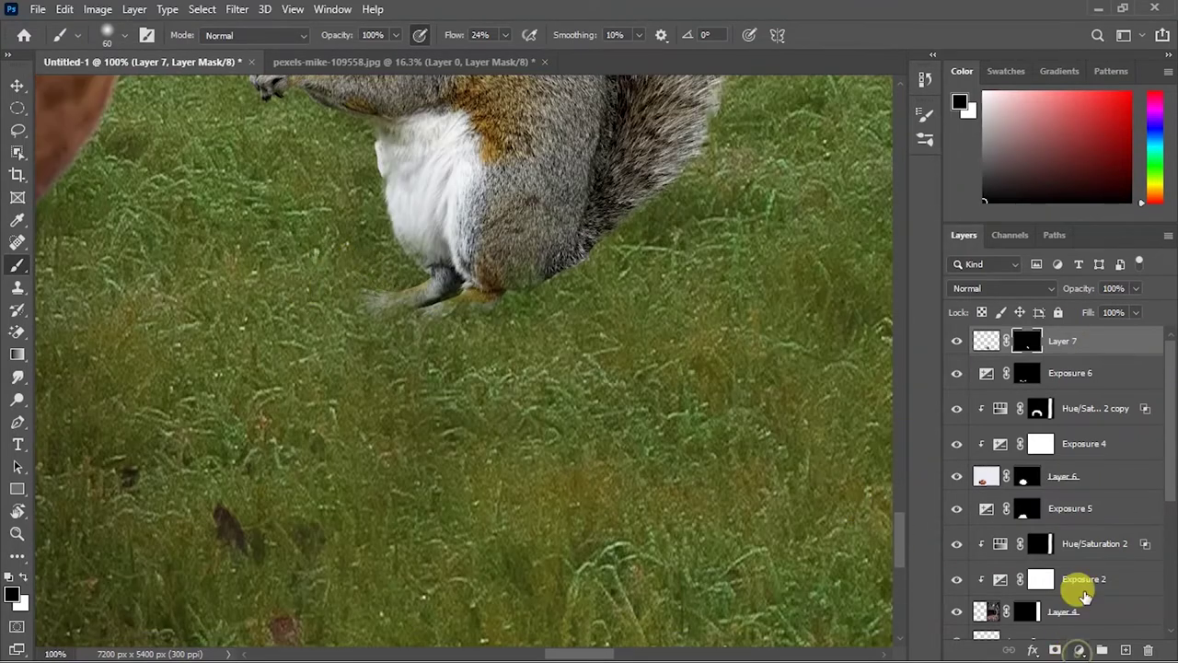
# - Add an Exposure adjustment clipped to the squirrel at -0.72
pyautogui.click(1085, 594)
pyautogui.hotkey('ctrl', '-')
pyautogui.moveTo(518, 176); pyautogui.dragTo(820, 196)
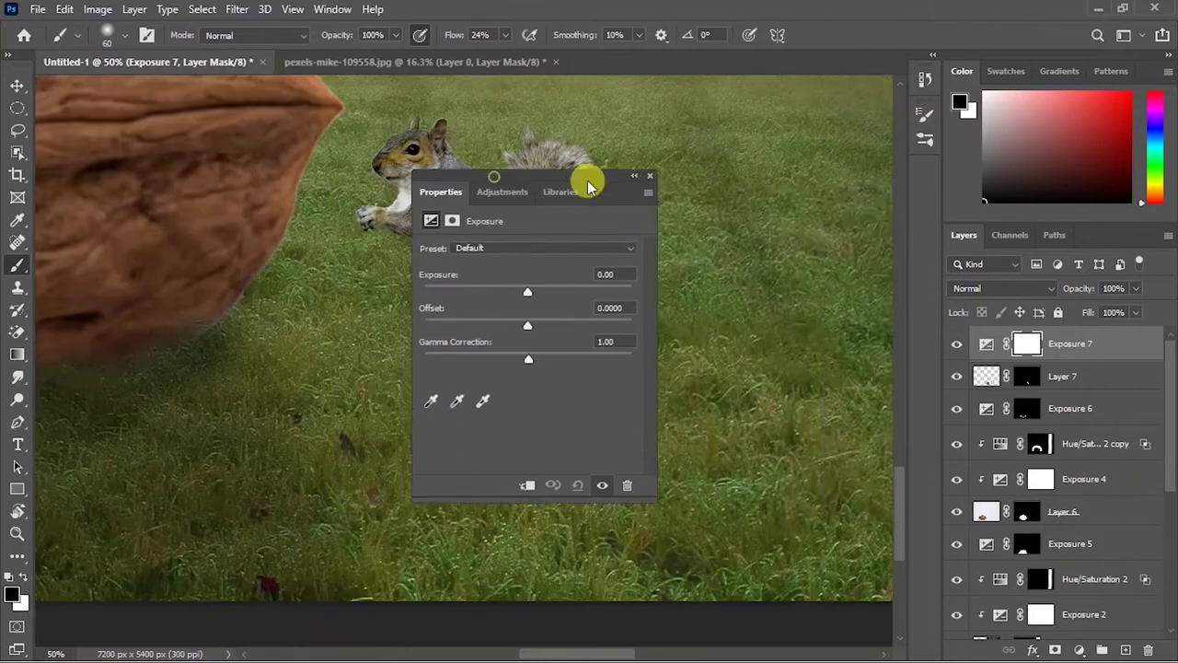
pyautogui.moveTo(763, 311); pyautogui.dragTo(750, 311)
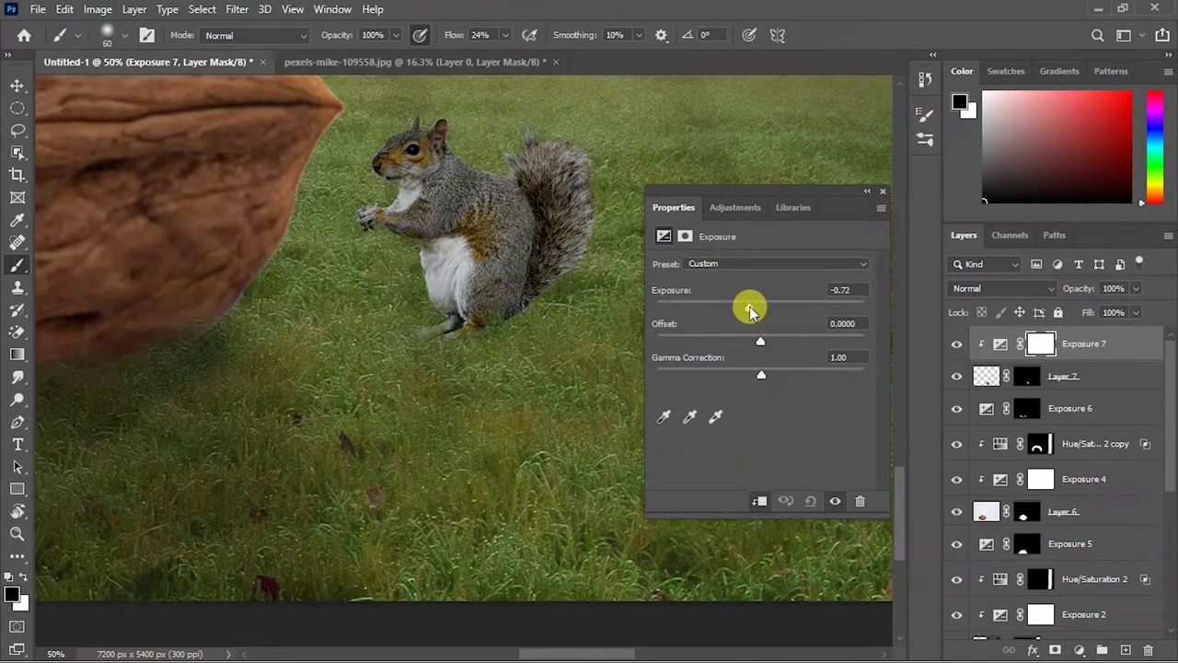
pyautogui.click(881, 197)
# - Duplicate the warm tint layer and move the copy to the top of the stack
pyautogui.click(1099, 446)
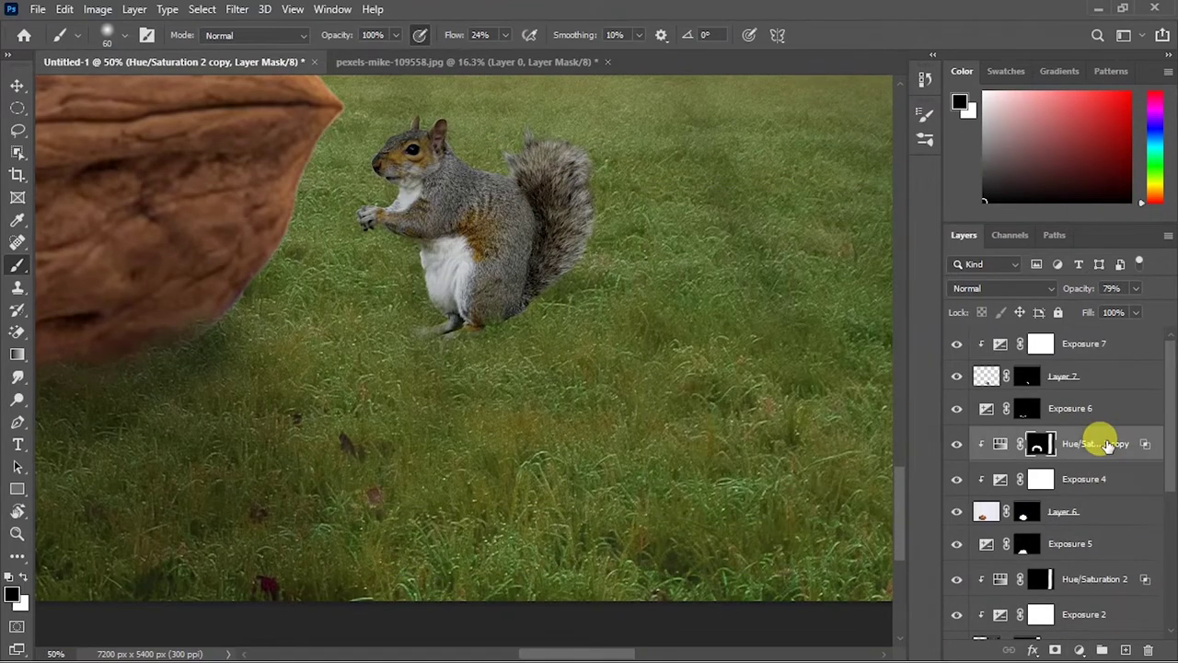
pyautogui.hotkey('ctrl', 'j')
pyautogui.moveTo(1095, 446); pyautogui.dragTo(1100, 342)
# - Clip Hue/Saturation 2 copy 2 to the squirrel and ready a small white brush
pyautogui.hotkey('ctrl', '0')
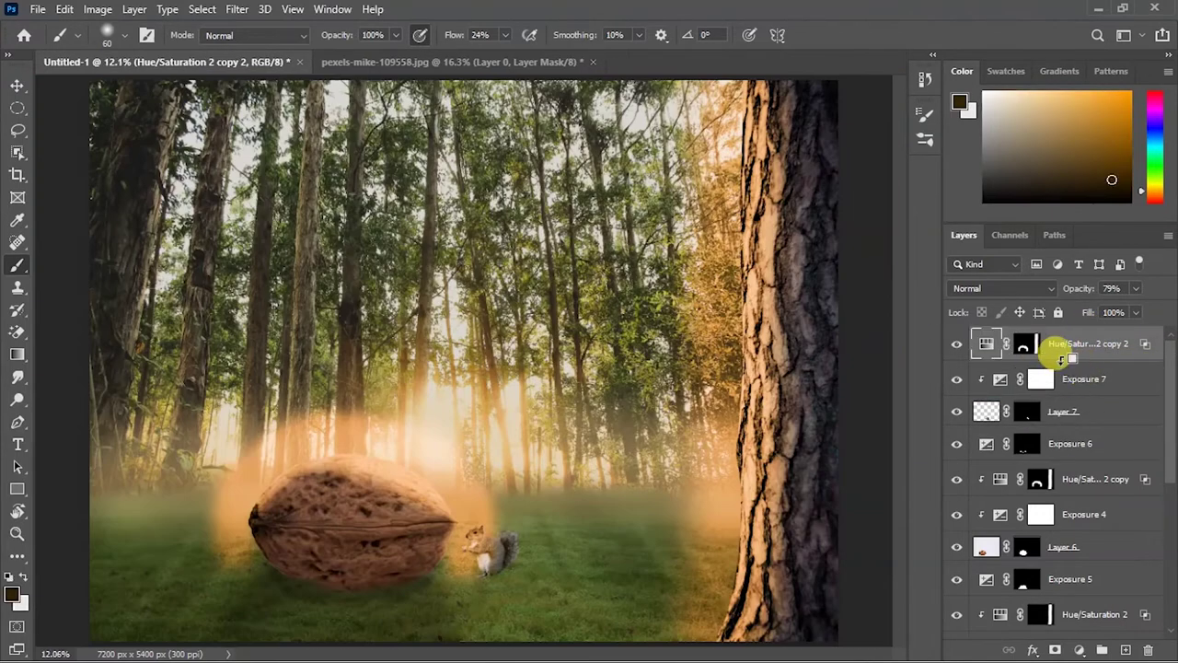
pyautogui.keyDown('alt'); pyautogui.click(1052, 361); pyautogui.keyUp('alt')
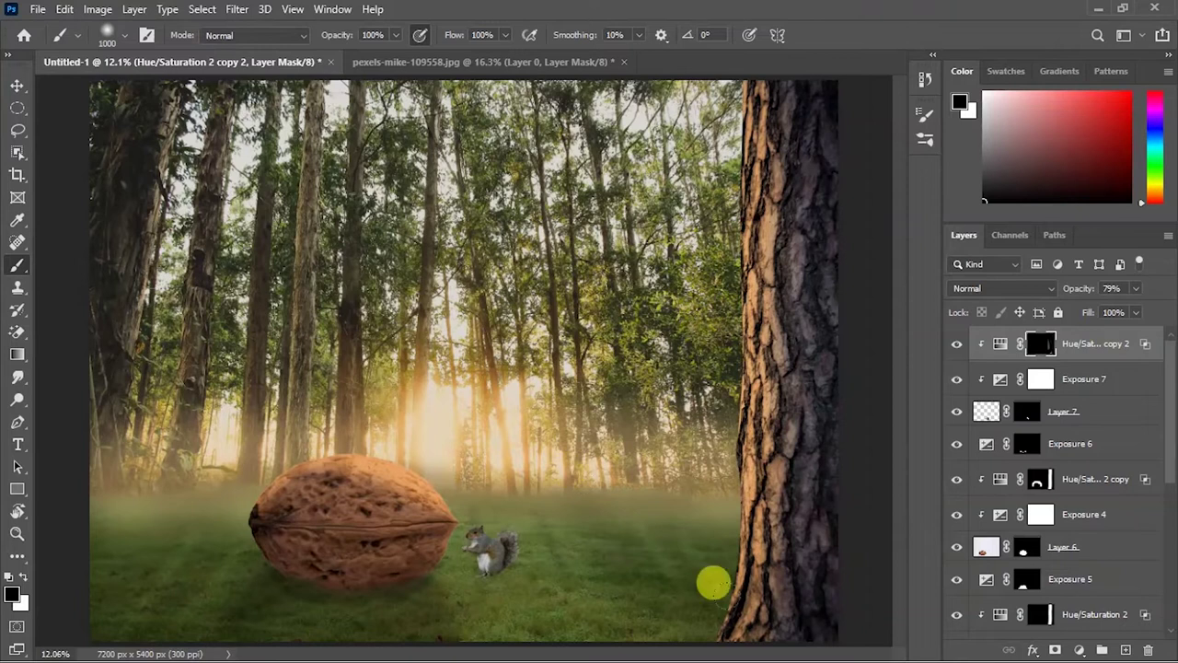
pyautogui.press('v')
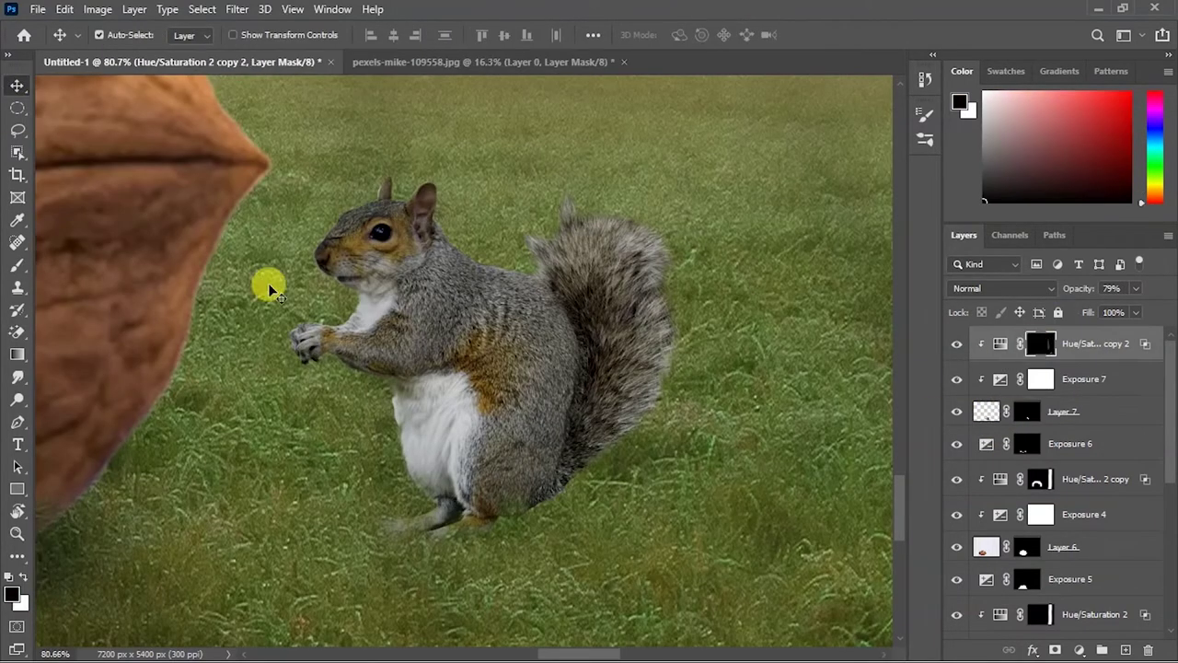
pyautogui.press('b')
pyautogui.press('[')
pyautogui.press('[')
pyautogui.press('[')
pyautogui.press('x')
# - Paint warm tint over the squirrel's back, tail and face, then trim excess from body, ear and cheek
pyautogui.moveTo(534, 271); pyautogui.dragTo(442, 211)
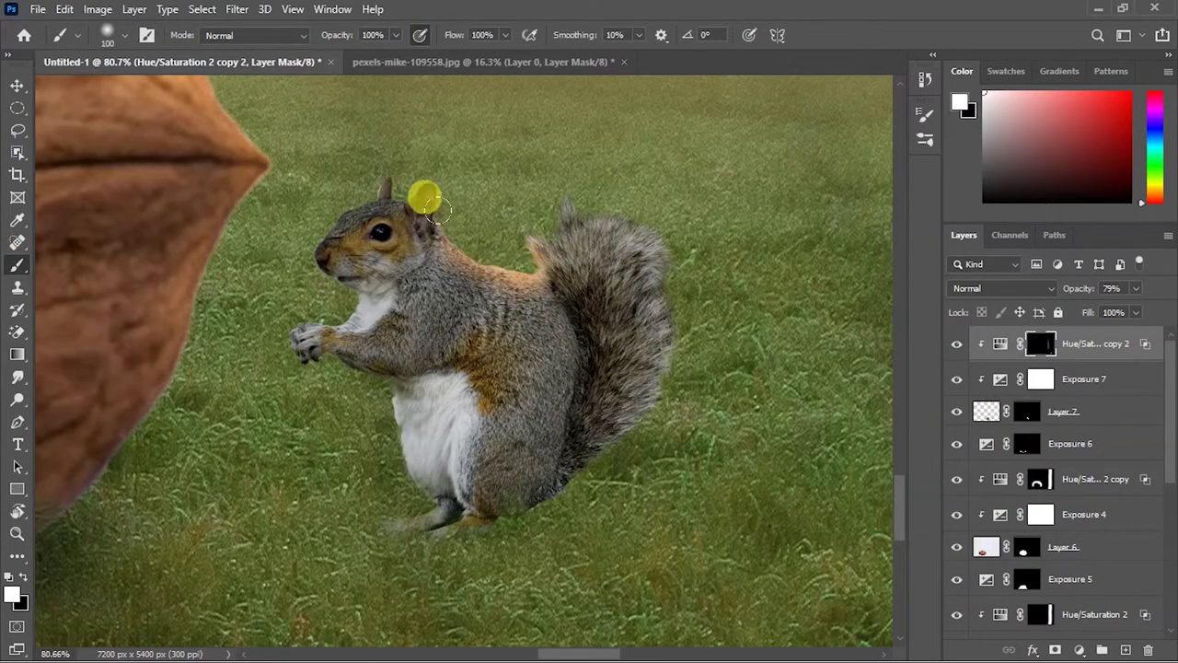
pyautogui.moveTo(515, 184)
pyautogui.mouseDown()
pyautogui.moveTo(542, 211)
pyautogui.moveTo(592, 443)
pyautogui.moveTo(460, 249)
pyautogui.moveTo(276, 452)
pyautogui.moveTo(349, 394)
pyautogui.moveTo(279, 520)
pyautogui.moveTo(506, 276)
pyautogui.mouseUp()
pyautogui.moveTo(318, 249); pyautogui.dragTo(546, 377)
pyautogui.write('38x')
pyautogui.moveTo(473, 321)
pyautogui.mouseDown()
pyautogui.moveTo(452, 302)
pyautogui.moveTo(507, 273)
pyautogui.moveTo(526, 343)
pyautogui.mouseUp()
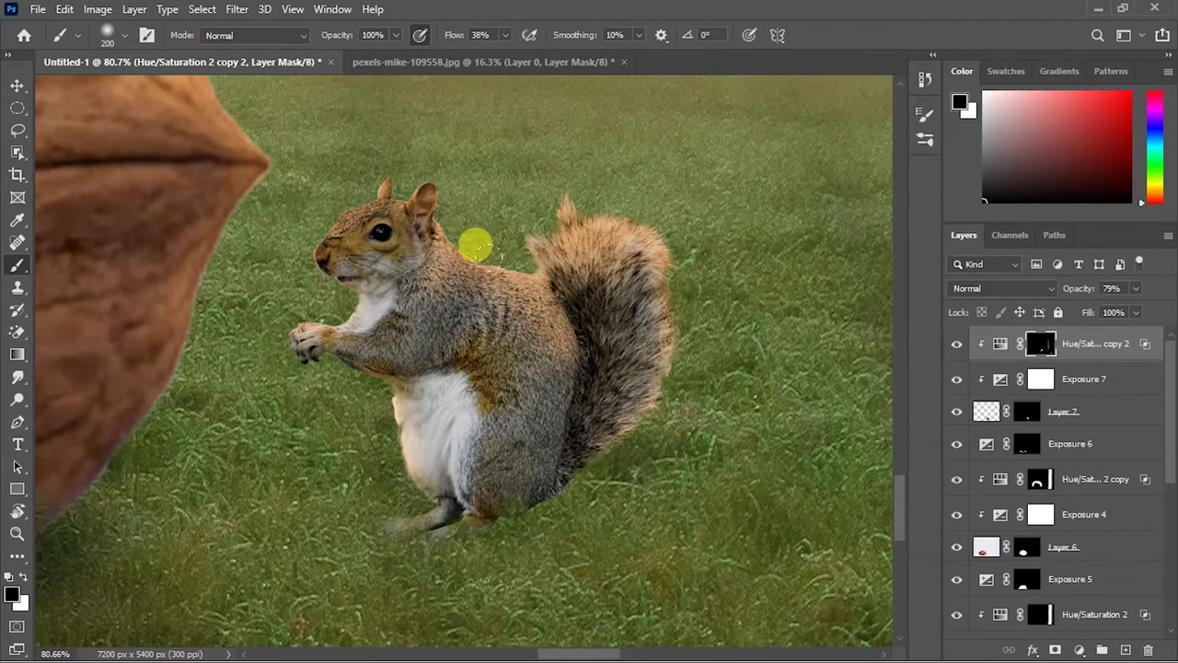
pyautogui.scroll(5, 469, 416)
pyautogui.scroll(3, 447, 47)
pyautogui.moveTo(343, 369)
pyautogui.mouseDown()
pyautogui.moveTo(289, 599)
pyautogui.moveTo(259, 351)
pyautogui.mouseUp()
pyautogui.scroll(-5, 145, 452)
pyautogui.scroll(5, 145, 452)
# - Brush the warm tint along the squirrel's forearm, then add a new default Exposure adjustment
pyautogui.press('x')
pyautogui.moveTo(132, 439); pyautogui.dragTo(373, 318)
pyautogui.scroll(-4, 139, 342)
pyautogui.scroll(-1, 534, 604)
pyautogui.hscroll(-4, 428, 451)
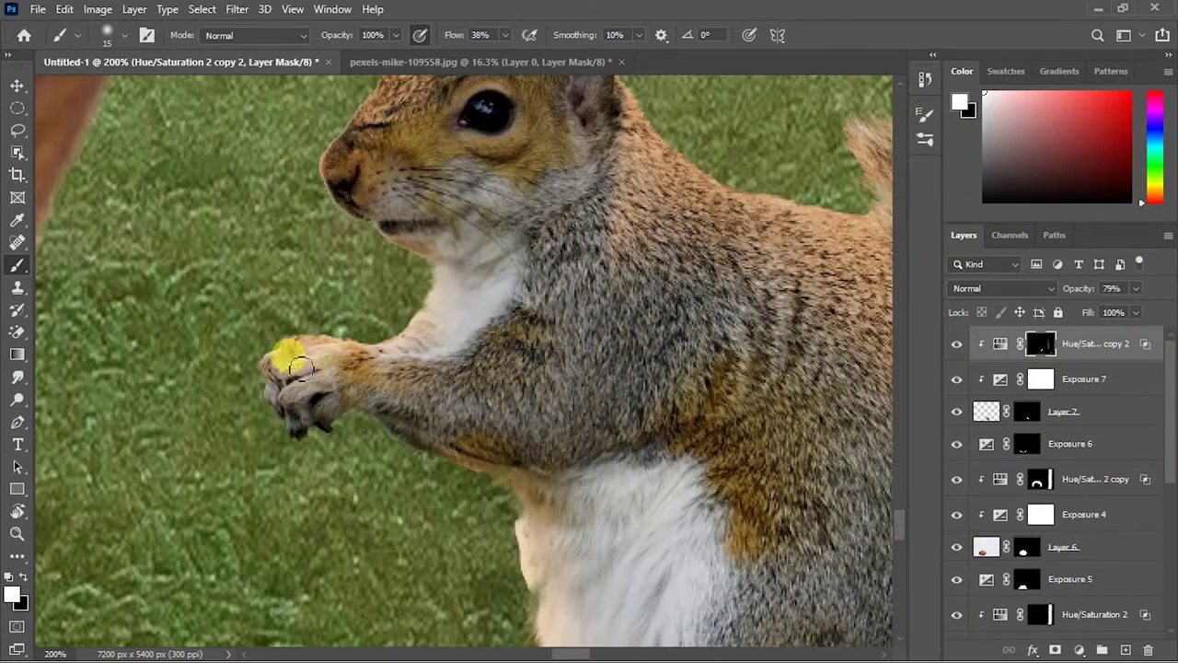
pyautogui.moveTo(375, 353); pyautogui.dragTo(444, 352)
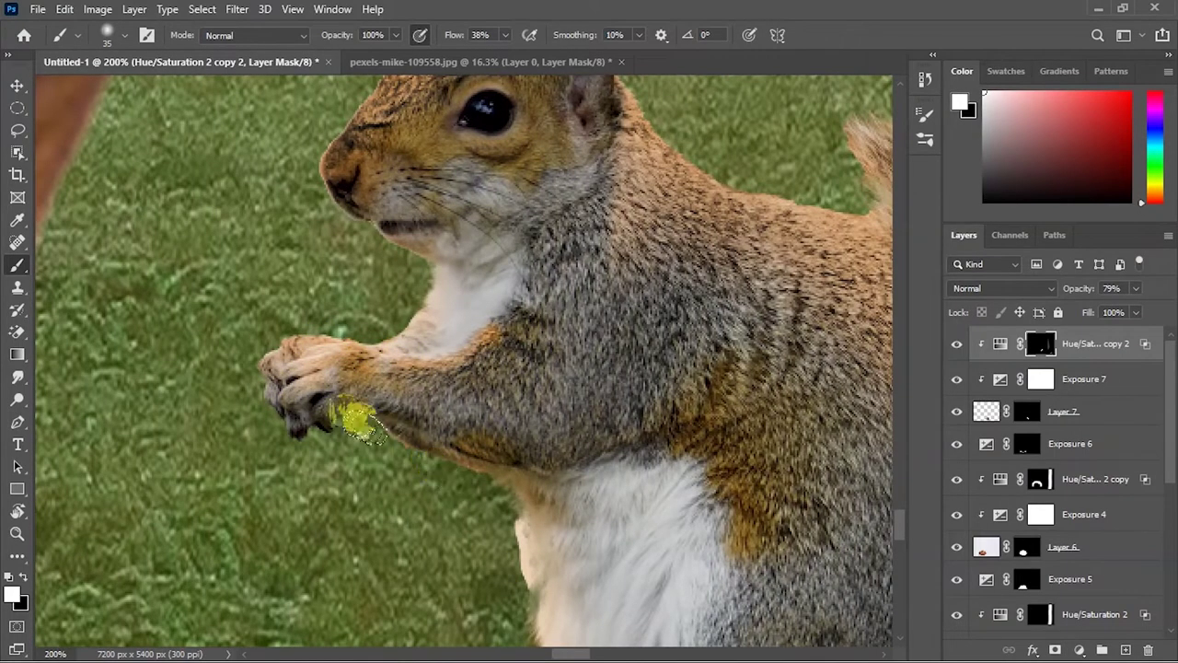
pyautogui.moveTo(359, 421); pyautogui.dragTo(442, 395)
pyautogui.scroll(-5, 595, 512)
pyautogui.scroll(-2, 594, 513)
pyautogui.press('x')
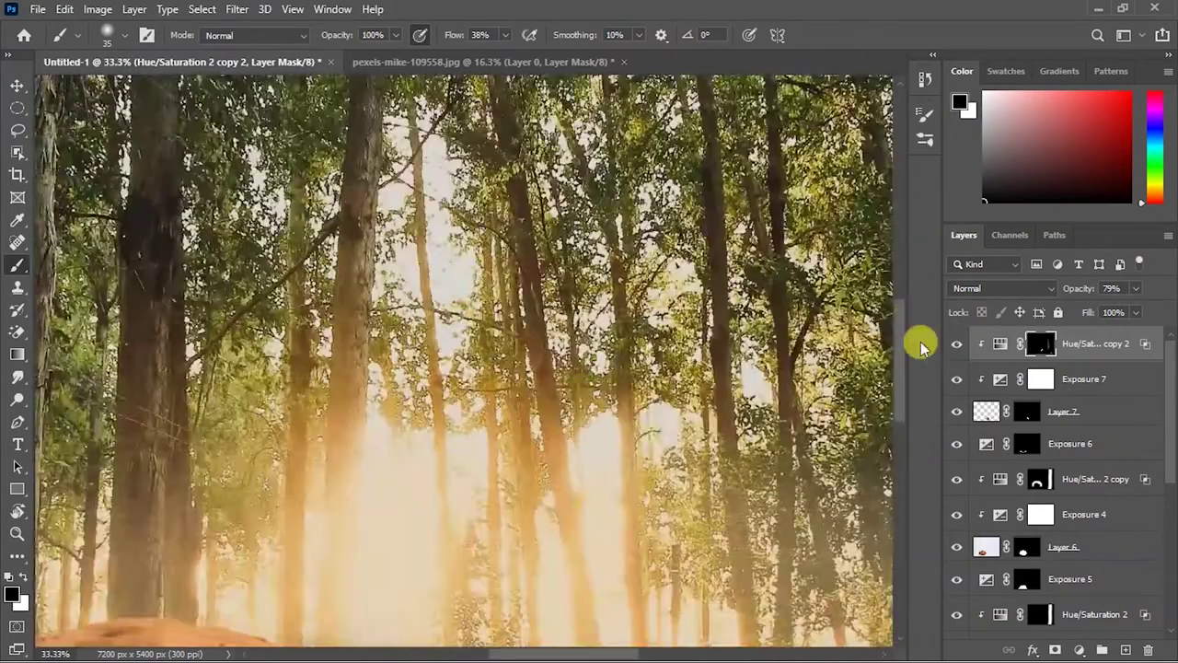
pyautogui.click(1083, 442)
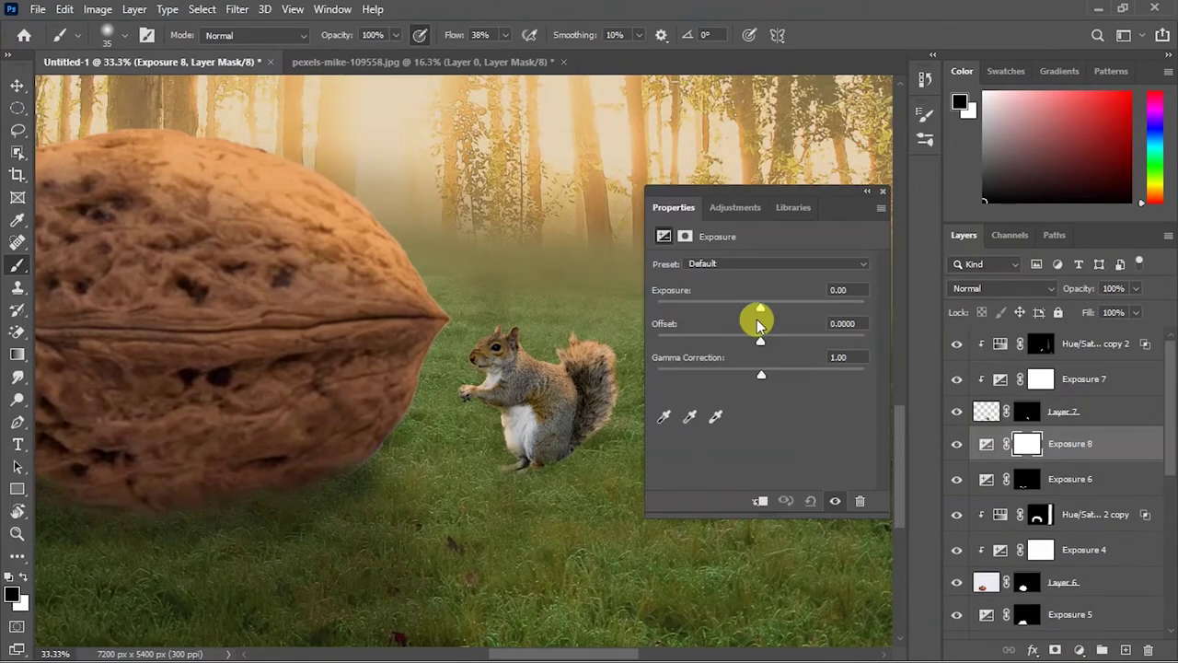
# - Add a -1.00 Exposure layer with an inverted mask and paint a shadow on the grass under the squirrel
pyautogui.moveTo(757, 321); pyautogui.dragTo(746, 311)
pyautogui.click(882, 195)
pyautogui.hotkey('ctrl', 'i')
pyautogui.scroll(-2, 902, 452)
pyautogui.press(']')
pyautogui.press(']')
pyautogui.press('x')
pyautogui.moveTo(522, 384); pyautogui.dragTo(564, 390)
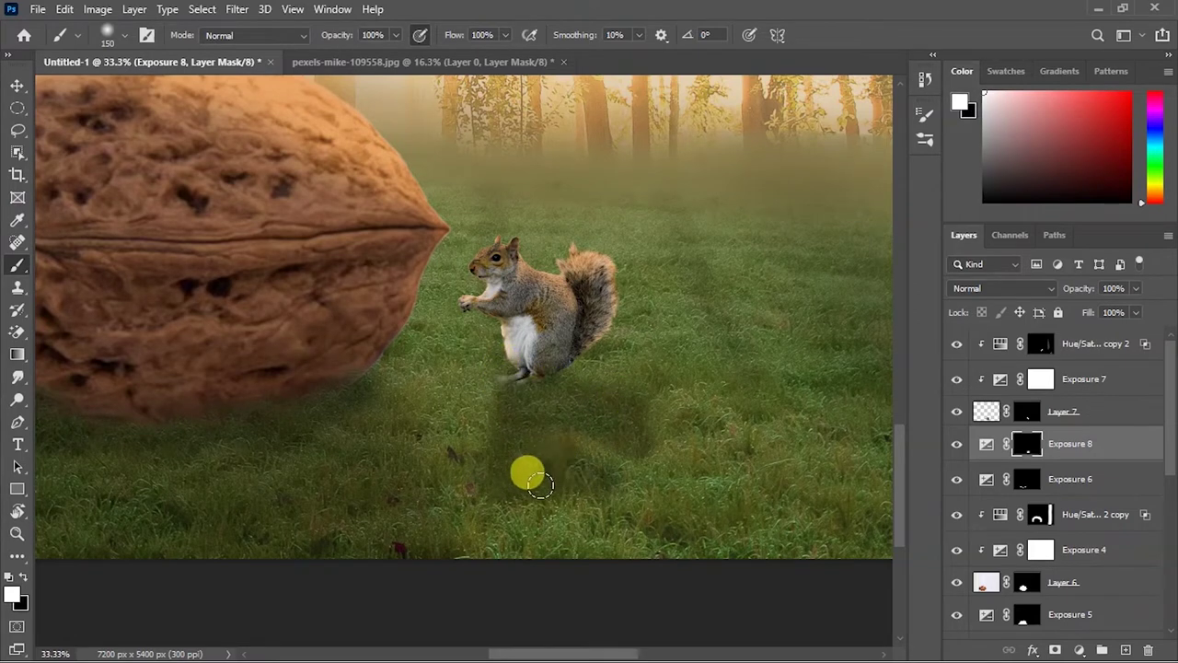
# - Soften parts of the squirrel's shadow with black, adjusting brush size while refining
pyautogui.press('x')
pyautogui.moveTo(541, 484); pyautogui.dragTo(516, 532)
pyautogui.press('x')
pyautogui.press('[')
pyautogui.press('[')
pyautogui.press('[')
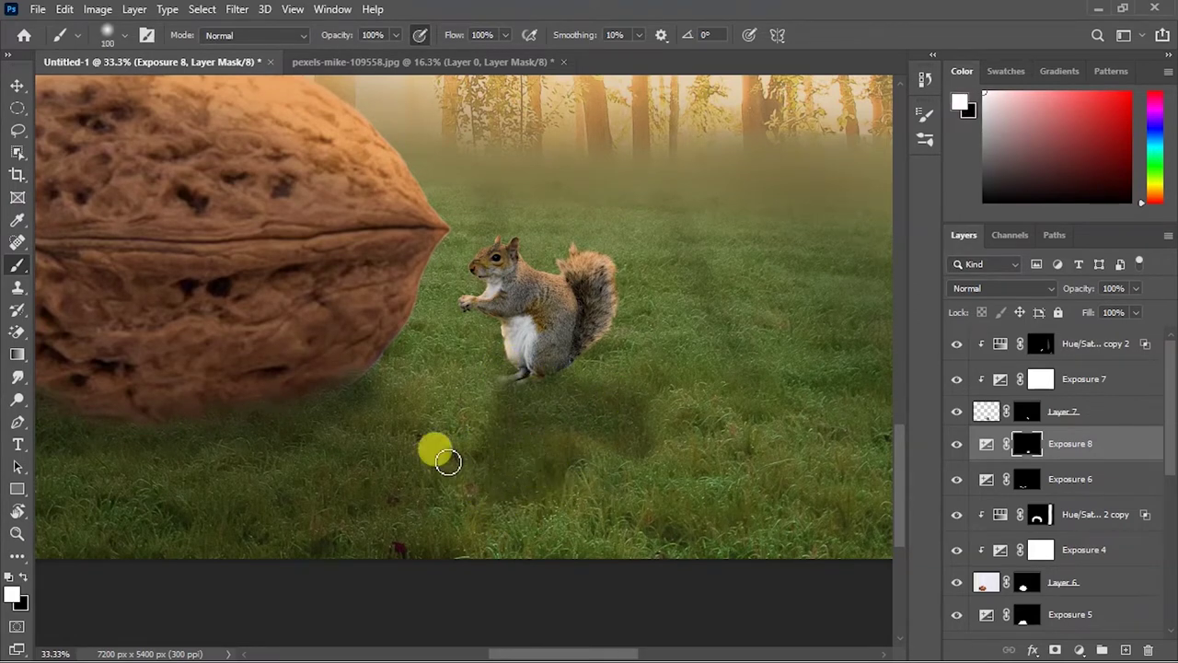
pyautogui.press(']')
pyautogui.press(']')
pyautogui.press(']')
pyautogui.press('x')
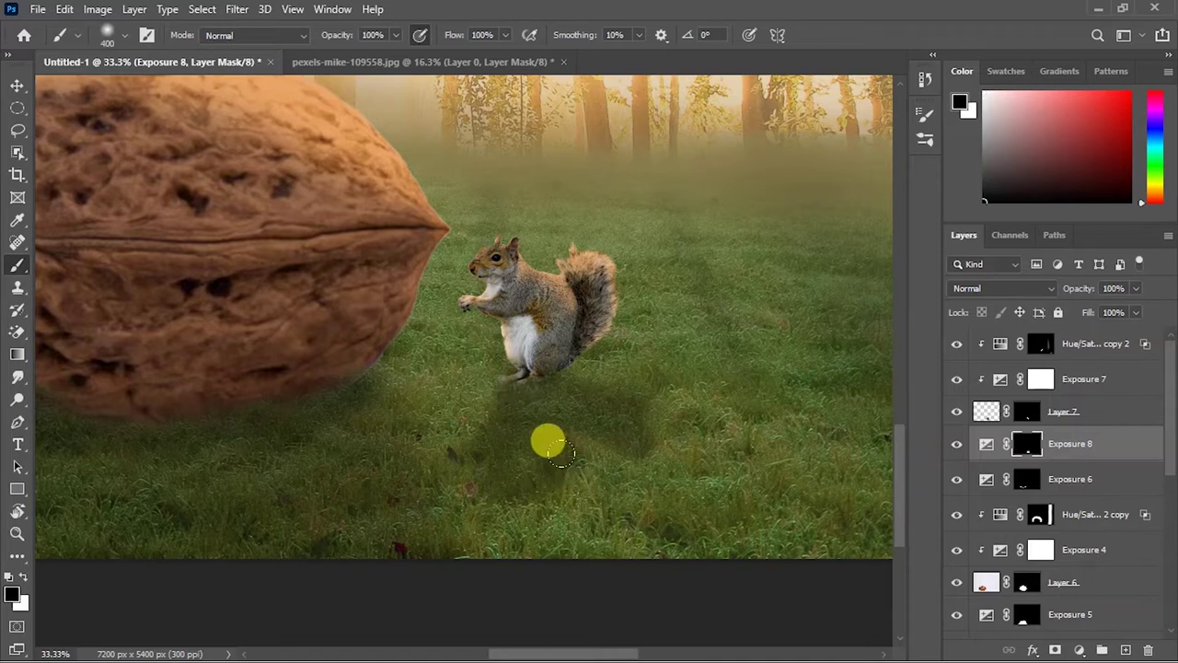
pyautogui.press(']')
pyautogui.press(']')
pyautogui.press(']')
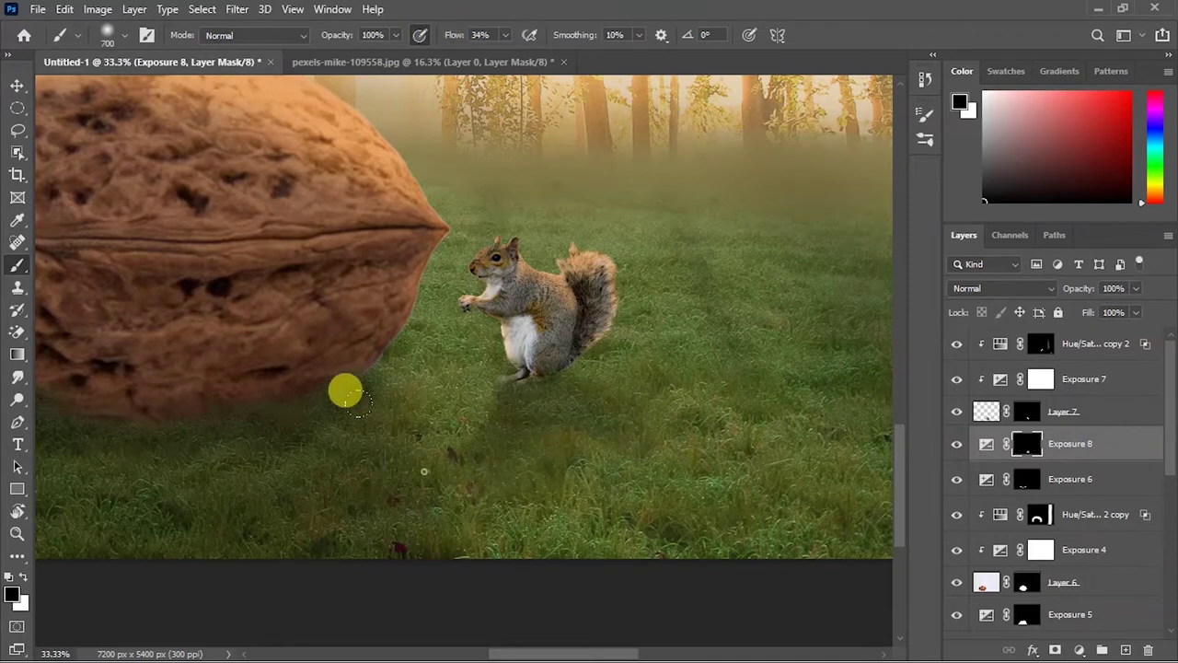
pyautogui.scroll(-3, 526, 573)
pyautogui.scroll(1, 525, 573)
pyautogui.scroll(4, 526, 574)
pyautogui.scroll(1, 701, 403)
pyautogui.press('[')
# - Duplicate the shadow Exposure layer and paint a darker shadow around the squirrel's feet
pyautogui.hotkey('ctrl', 'j')
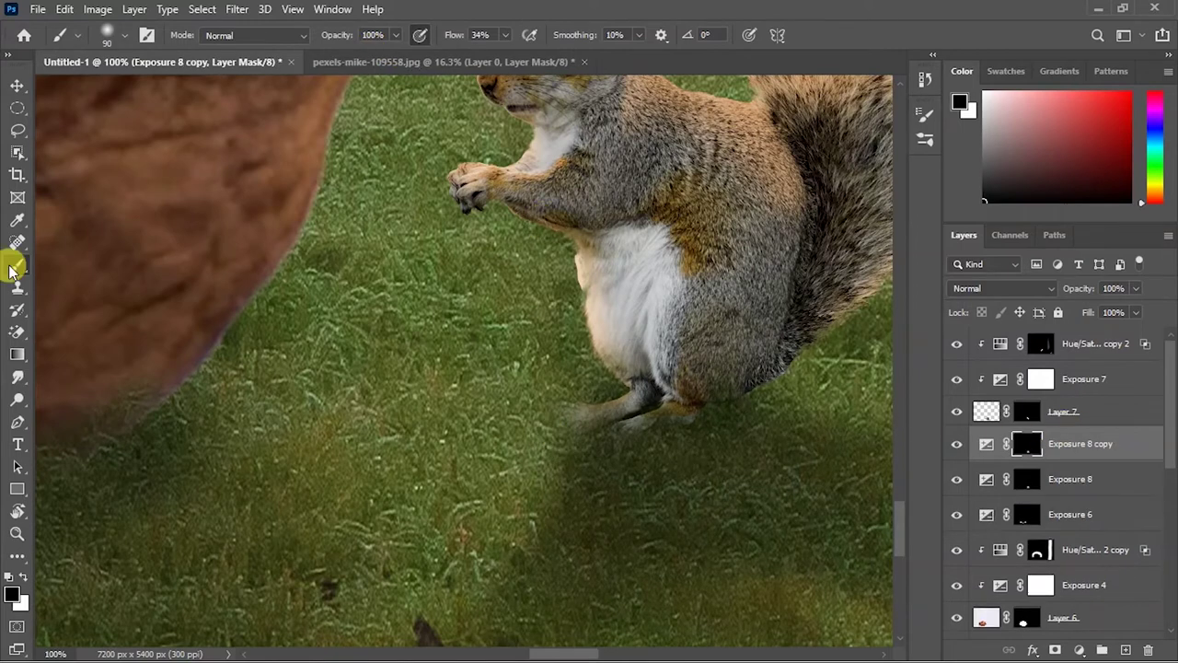
pyautogui.hotkey('ctrl', '-')
pyautogui.hotkey('ctrl', '-')
pyautogui.hotkey('ctrl', '-')
pyautogui.hotkey('ctrl', '+')
pyautogui.hotkey('ctrl', '+')
pyautogui.hotkey('ctrl', '+')
pyautogui.hotkey('ctrl', '+')
pyautogui.click(387, 405)
pyautogui.press('d')
pyautogui.click(440, 514)
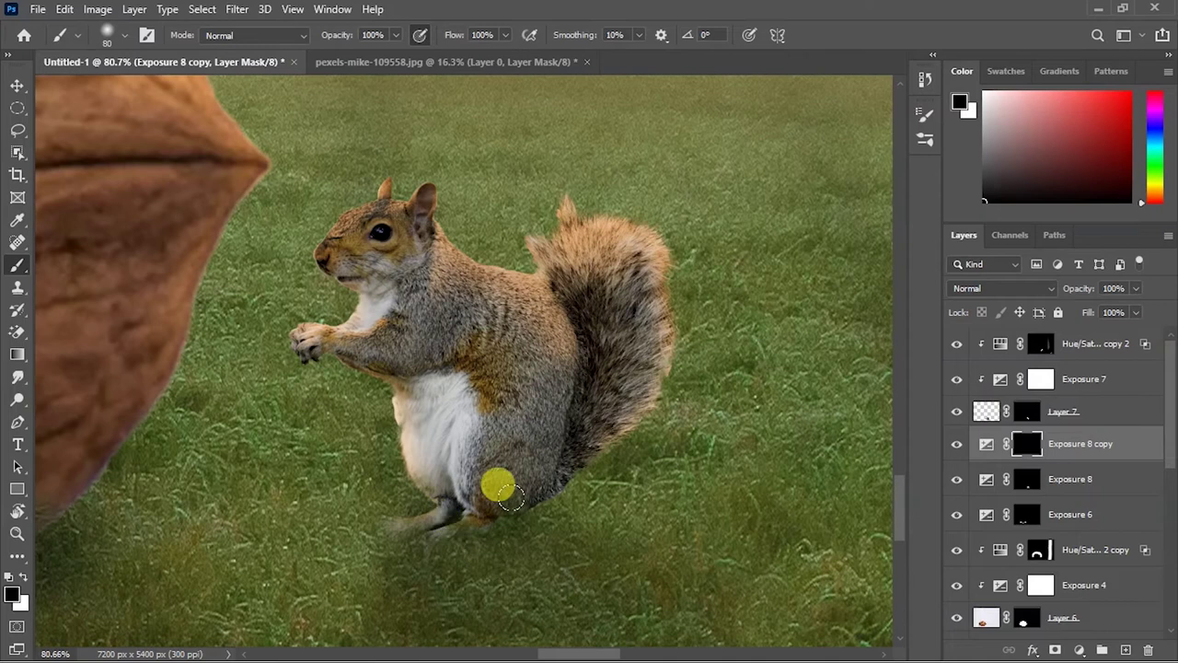
pyautogui.press('x')
pyautogui.press('[')
pyautogui.moveTo(431, 544)
pyautogui.mouseDown()
pyautogui.moveTo(536, 525)
pyautogui.moveTo(441, 557)
pyautogui.mouseUp()
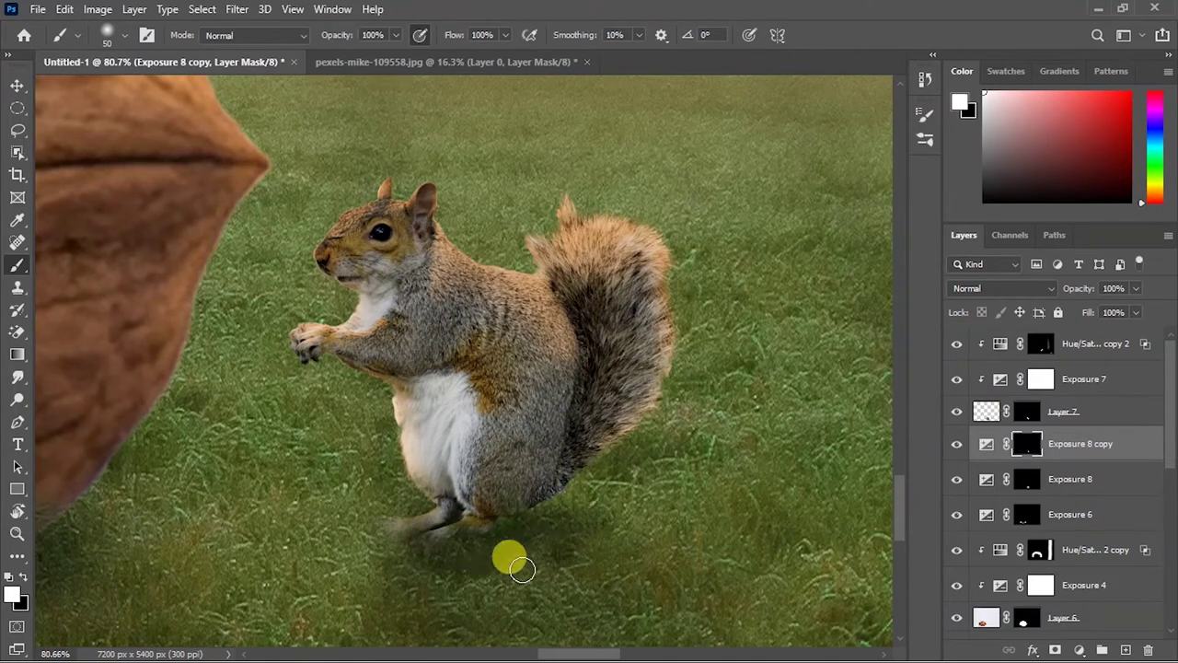
pyautogui.hotkey('ctrl', '-')
pyautogui.hotkey('ctrl', '-')
pyautogui.hotkey('ctrl', '-')
pyautogui.hotkey('ctrl', '-')
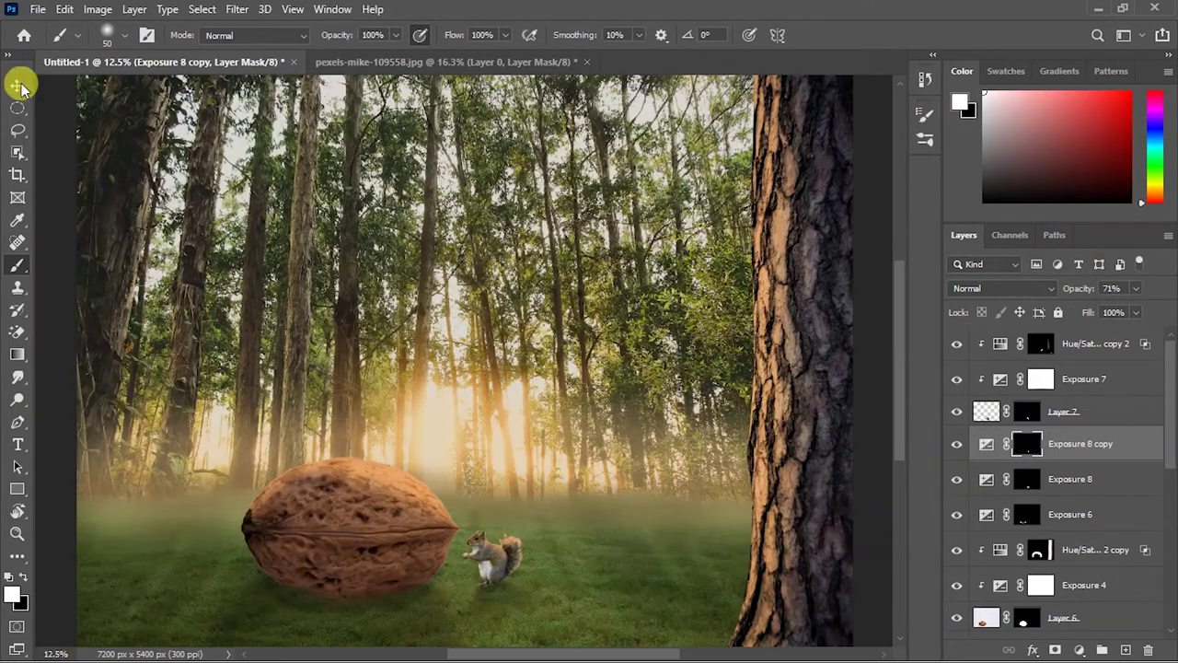
# - Close the squirrel source photo and box-select the blue jay with Object Selection
pyautogui.click(17, 85)
pyautogui.click(587, 61)
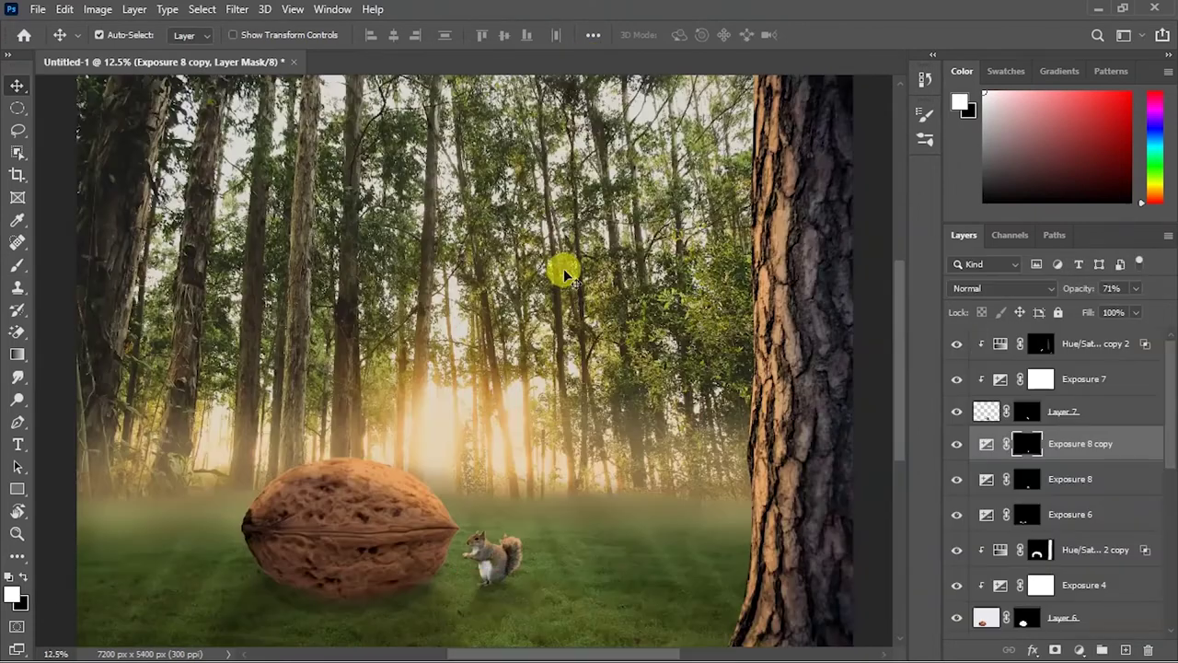
pyautogui.click(1075, 344)
pyautogui.press('ctrl')
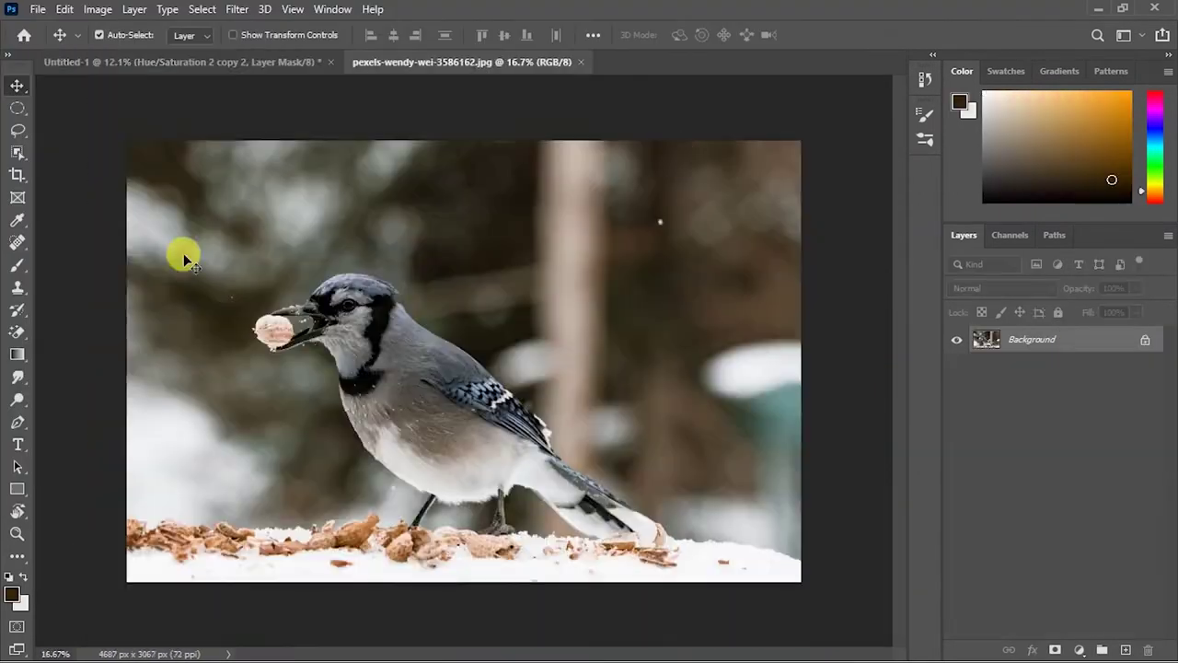
pyautogui.press('w')
pyautogui.moveTo(236, 237)
pyautogui.mouseDown()
pyautogui.moveTo(626, 583)
pyautogui.moveTo(678, 547)
pyautogui.moveTo(697, 578)
pyautogui.mouseUp()
pyautogui.hotkey('ctrl', '+')
pyautogui.hotkey('ctrl', '+')
pyautogui.hotkey('ctrl', '+')
# - Refine the jay selection around its left leg with polygonal outlines
pyautogui.scroll(-5, 263, 518)
pyautogui.click(338, 326)
pyautogui.click(361, 281)
pyautogui.click(386, 322)
pyautogui.click(240, 465)
# - Outline the right leg and foot, refine around the peanut, and mask out the background
pyautogui.click(338, 326)
pyautogui.click(602, 304)
pyautogui.click(593, 442)
pyautogui.click(520, 481)
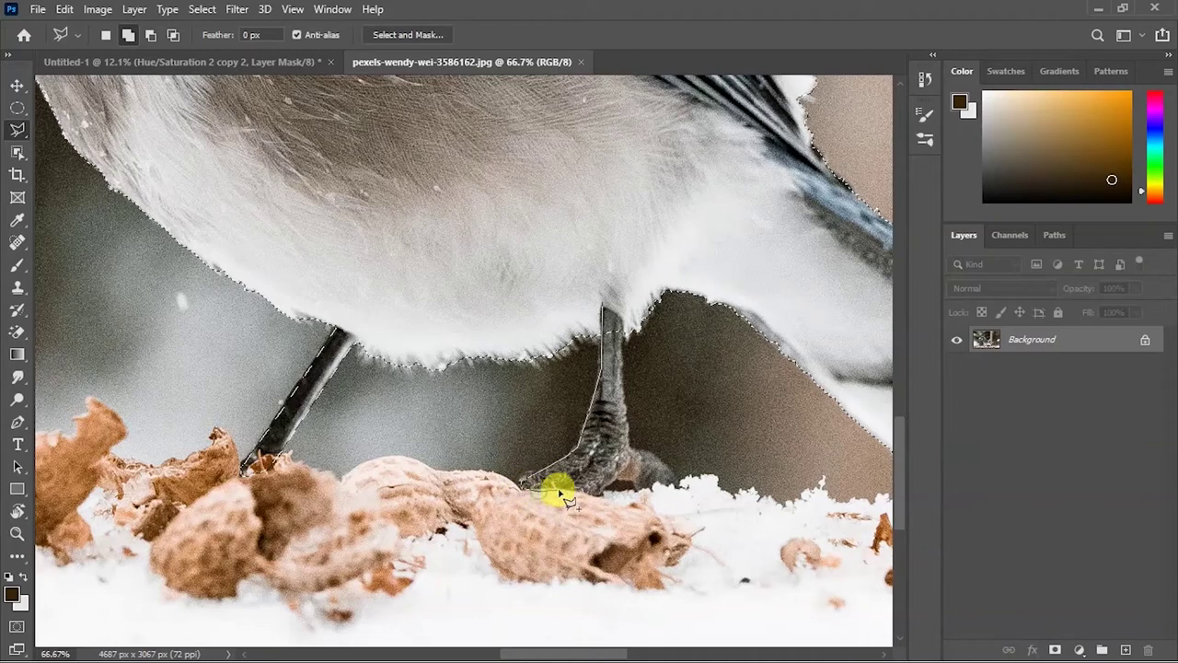
pyautogui.click(670, 483)
pyautogui.click(634, 442)
pyautogui.click(624, 378)
pyautogui.click(602, 304)
pyautogui.moveTo(602, 304); pyautogui.dragTo(421, 337)
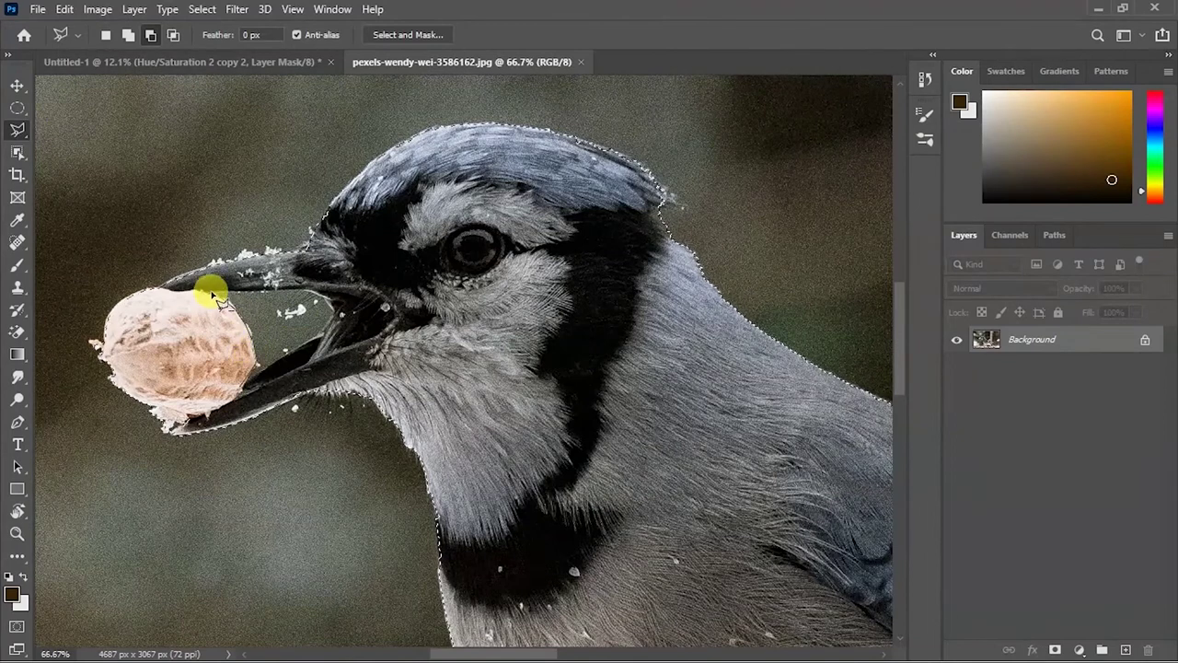
pyautogui.scroll(-3, 239, 386)
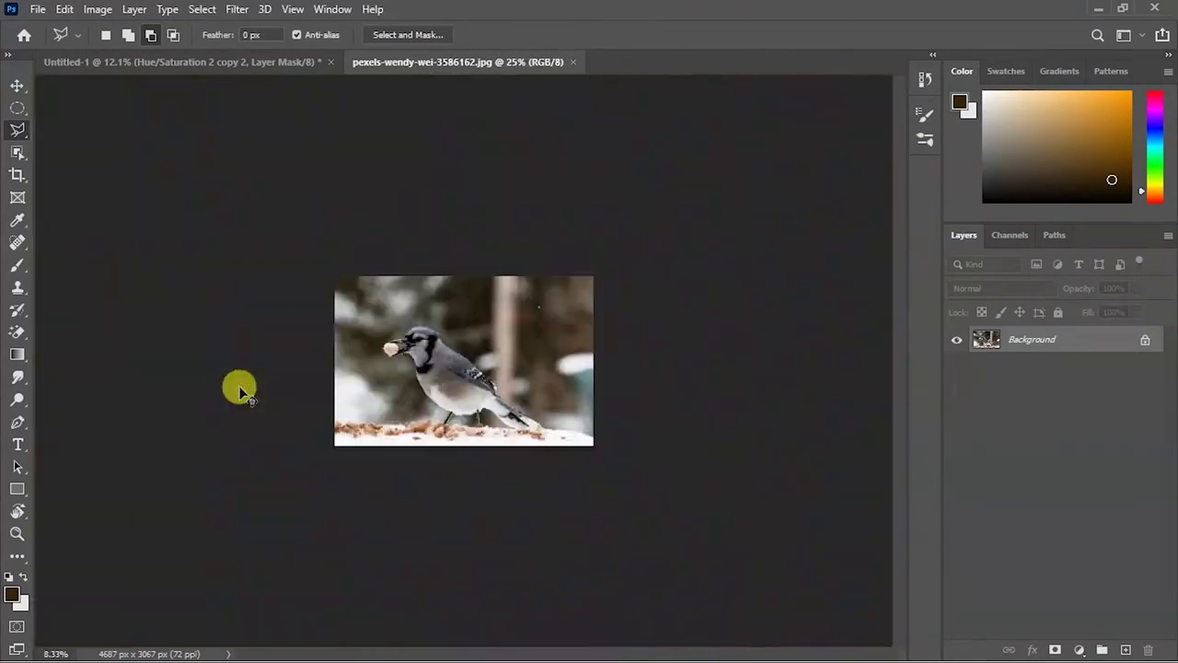
pyautogui.click(1049, 648)
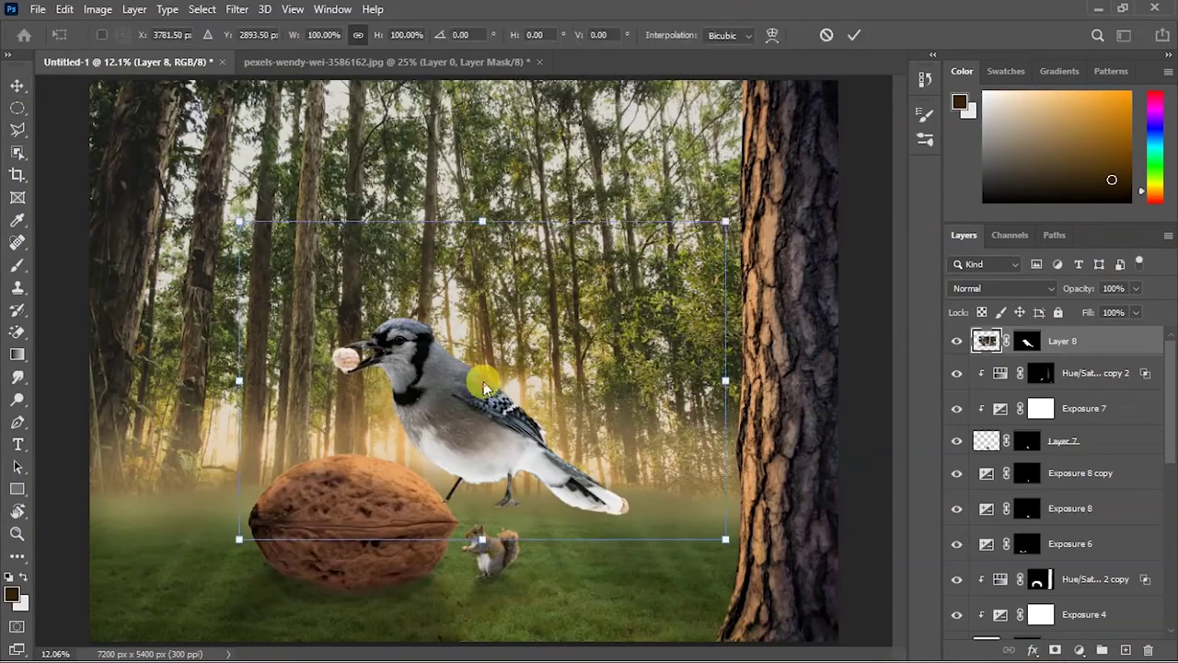
# - Scale the blue jay to about 13%, tilt it, and position it on top of the walnut
pyautogui.moveTo(726, 225); pyautogui.dragTo(290, 471)
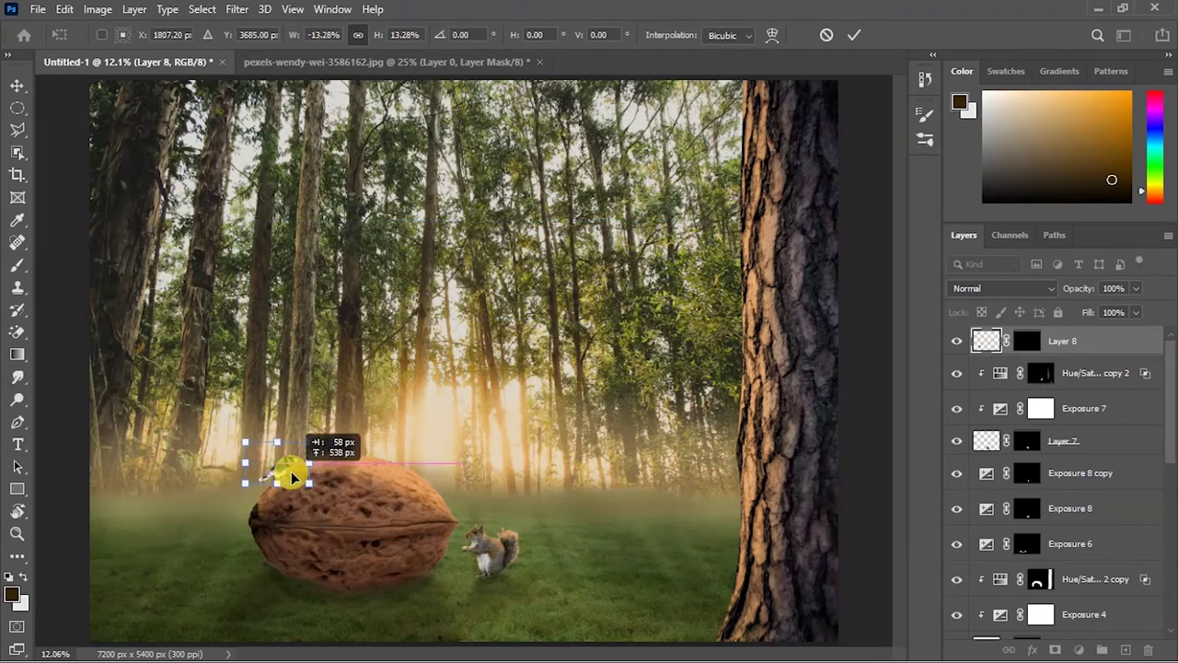
pyautogui.scroll(3, 290, 472)
pyautogui.scroll(2, 291, 471)
pyautogui.moveTo(500, 318)
pyautogui.mouseDown()
pyautogui.moveTo(470, 368)
pyautogui.moveTo(487, 359)
pyautogui.mouseUp()
pyautogui.moveTo(552, 256); pyautogui.dragTo(539, 265)
pyautogui.moveTo(516, 313)
pyautogui.mouseDown()
pyautogui.moveTo(513, 348)
pyautogui.moveTo(600, 411)
pyautogui.mouseUp()
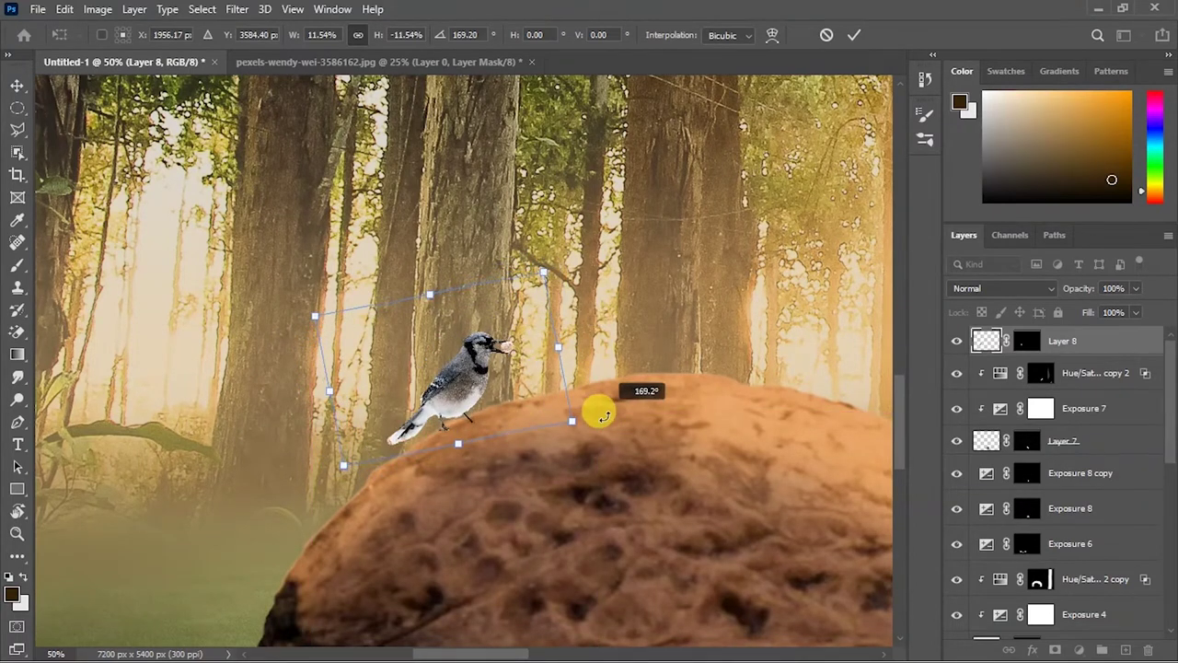
pyautogui.moveTo(522, 393); pyautogui.dragTo(526, 402)
pyautogui.press('Return')
pyautogui.hotkey('ctrl', '1')
pyautogui.click(1079, 650)
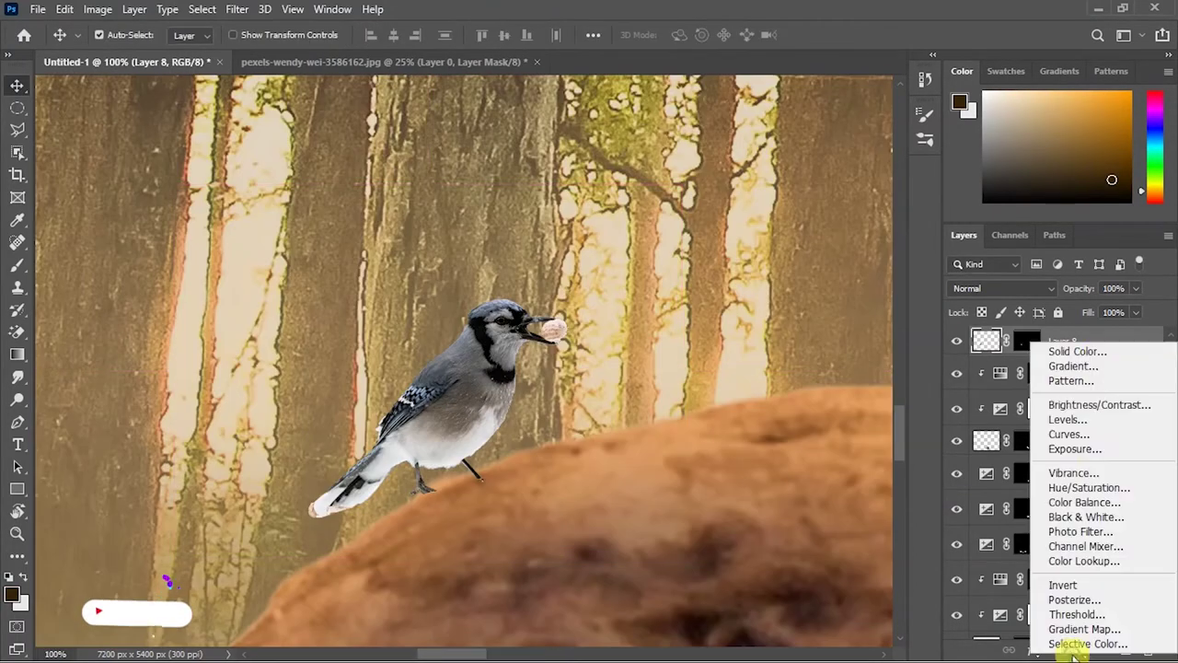
# - Add a clipped Exposure 9 adjustment to darken the blue jay
pyautogui.click(1097, 455)
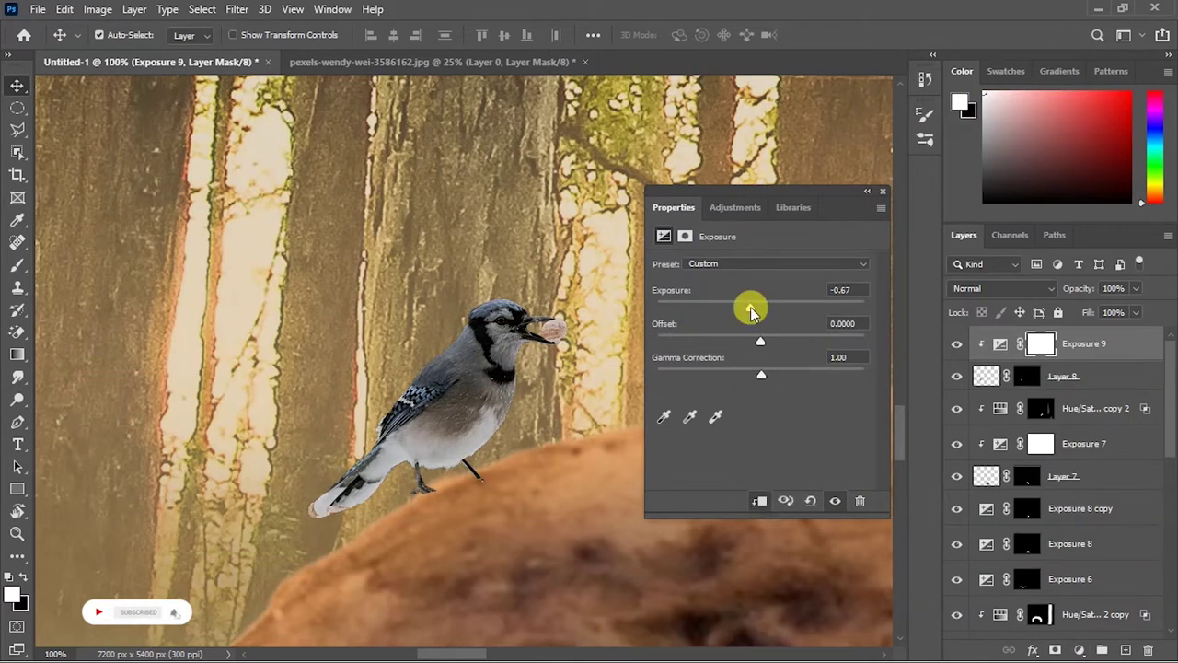
pyautogui.click(882, 191)
pyautogui.hotkey('ctrl', '+')
pyautogui.hotkey('alt', '[')
pyautogui.click(16, 265)
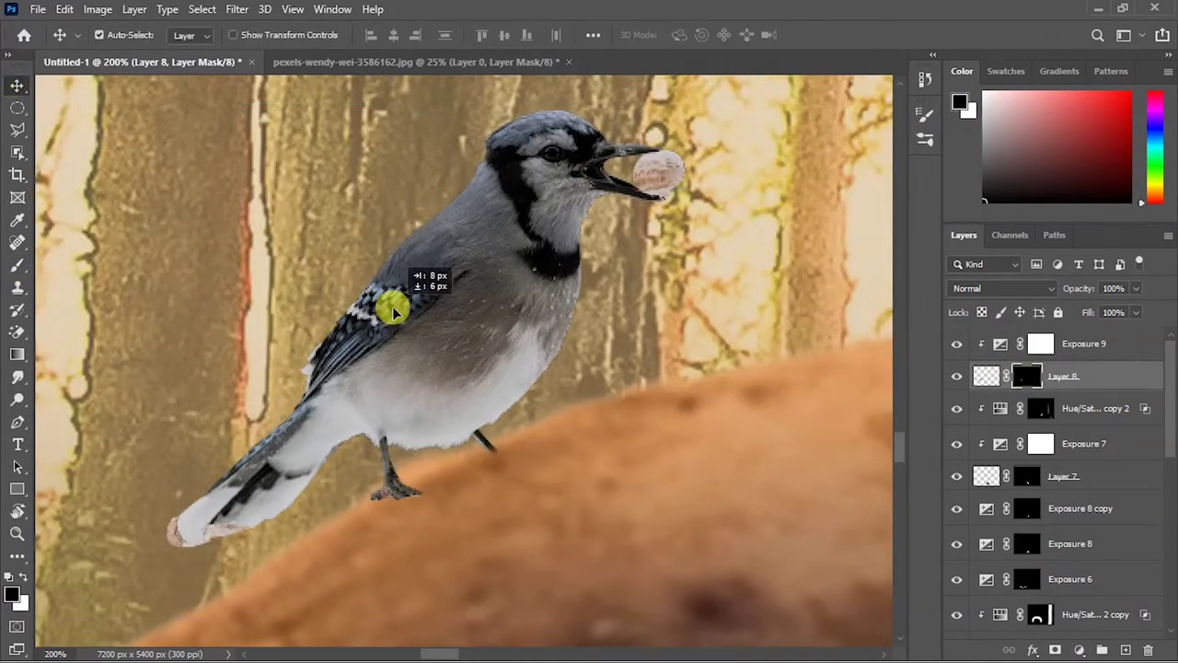
pyautogui.hotkey('ctrl', '-')
pyautogui.hotkey('ctrl', '-')
pyautogui.hotkey('ctrl', '1')
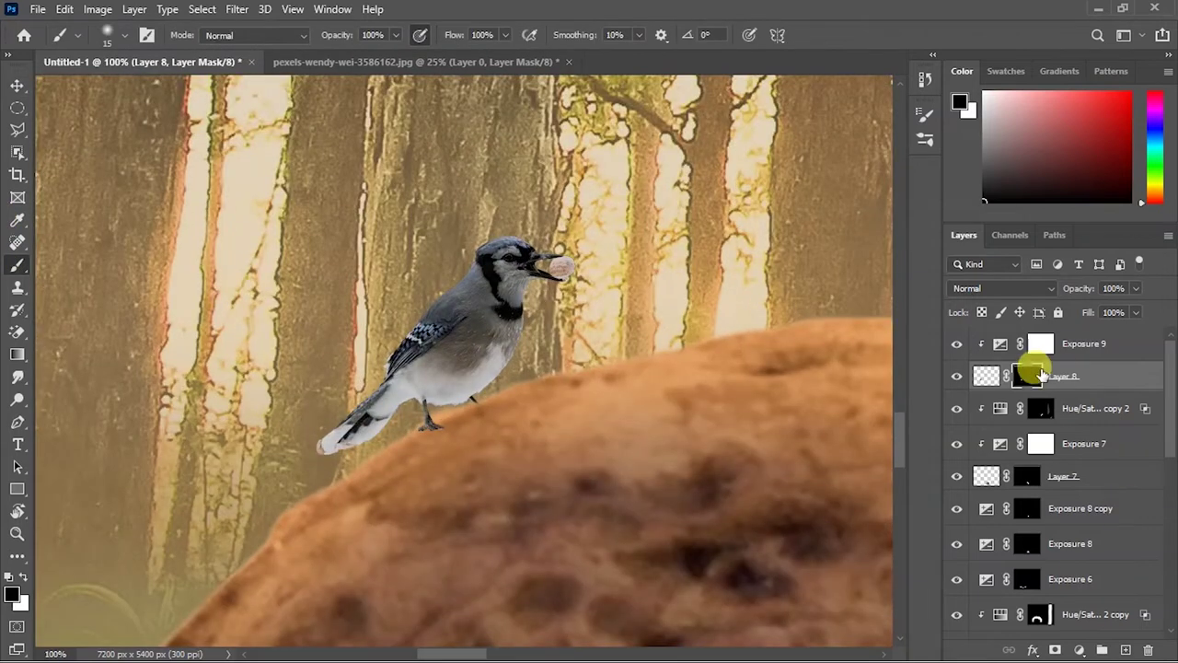
# - Duplicate the Hue/Saturation layer above the bird and paint warm tint onto its crown and beak
pyautogui.click(1091, 407)
pyautogui.hotkey('ctrl', 'j')
pyautogui.moveTo(1078, 414); pyautogui.dragTo(1068, 370)
pyautogui.press('x')
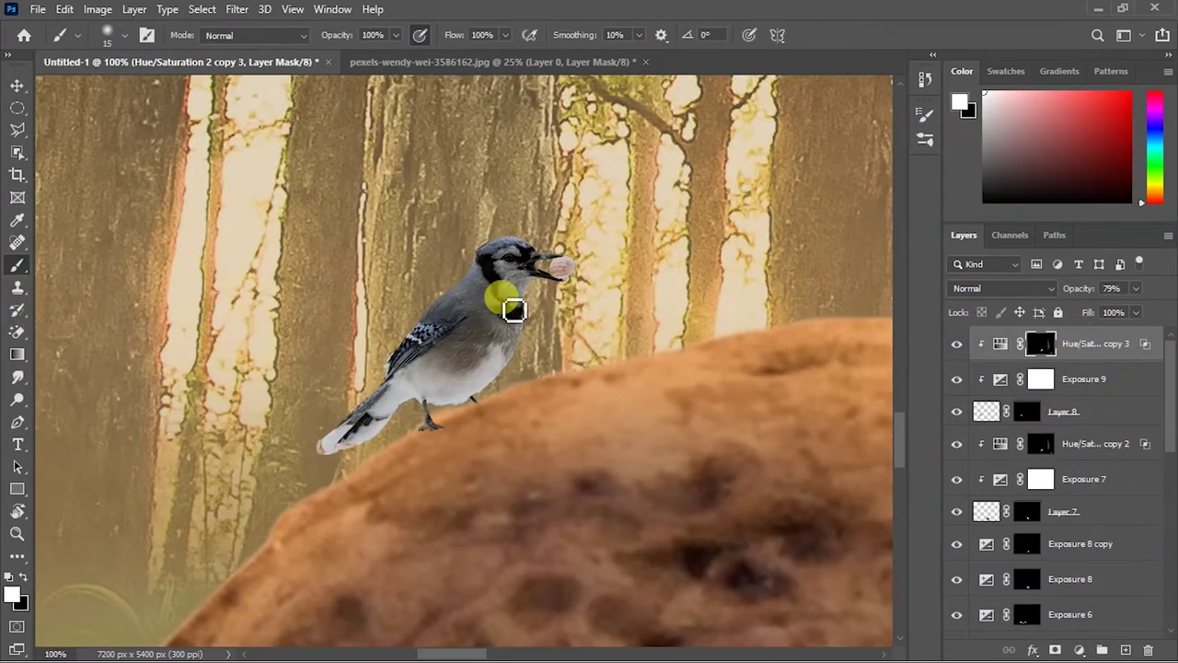
pyautogui.hotkey('ctrl', '+')
pyautogui.hotkey('ctrl', '+')
pyautogui.scroll(3, 769, 382)
pyautogui.press(']')
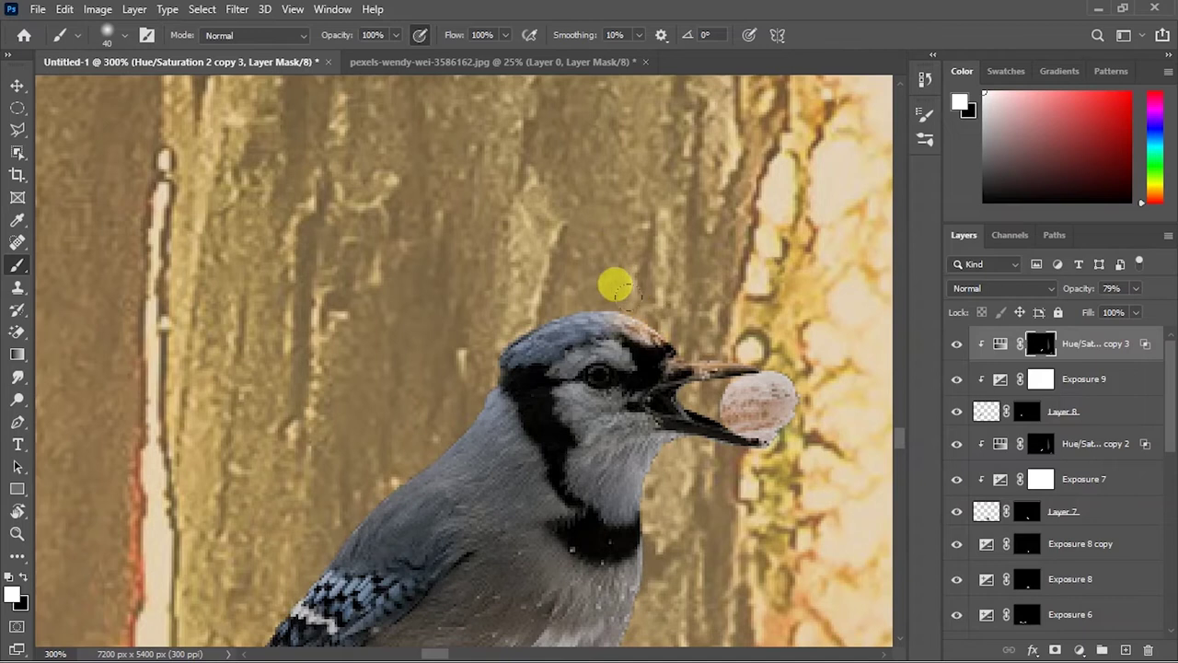
pyautogui.moveTo(608, 294); pyautogui.dragTo(525, 304)
pyautogui.moveTo(696, 359); pyautogui.dragTo(658, 364)
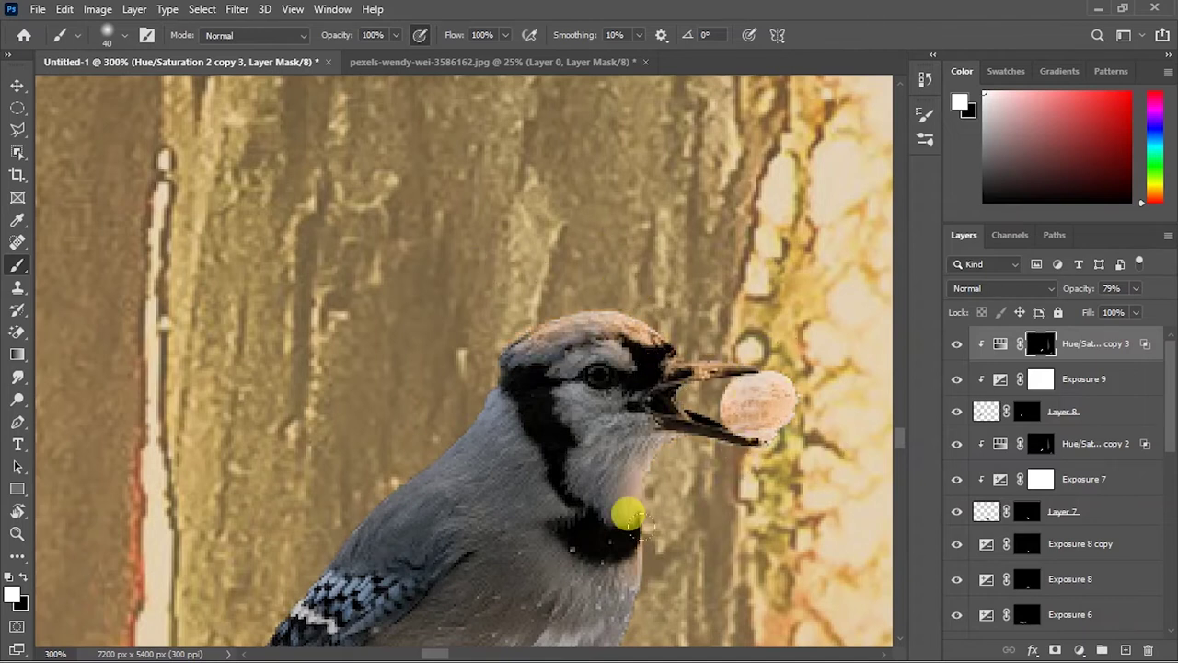
pyautogui.hotkey('ctrl', '1')
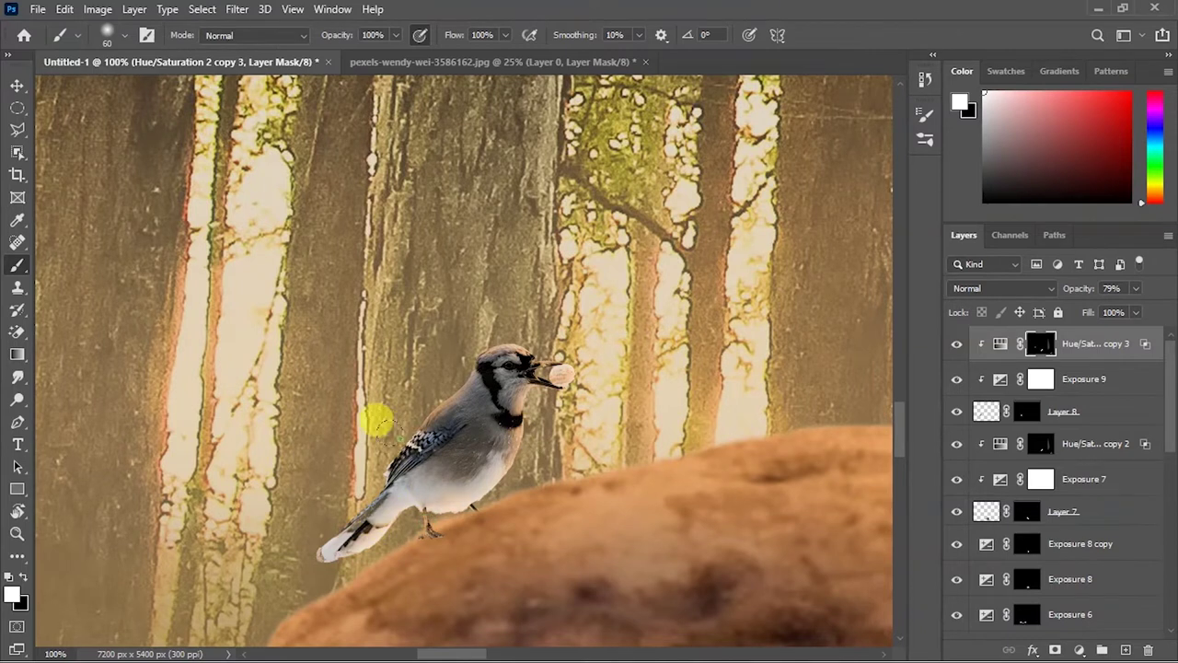
# - Trim the tint mask with a fine black brush, readjust Exposure 9, and duplicate Layer 8
pyautogui.hotkey('ctrl', '+')
pyautogui.hotkey('ctrl', '+')
pyautogui.hotkey('ctrl', '+')
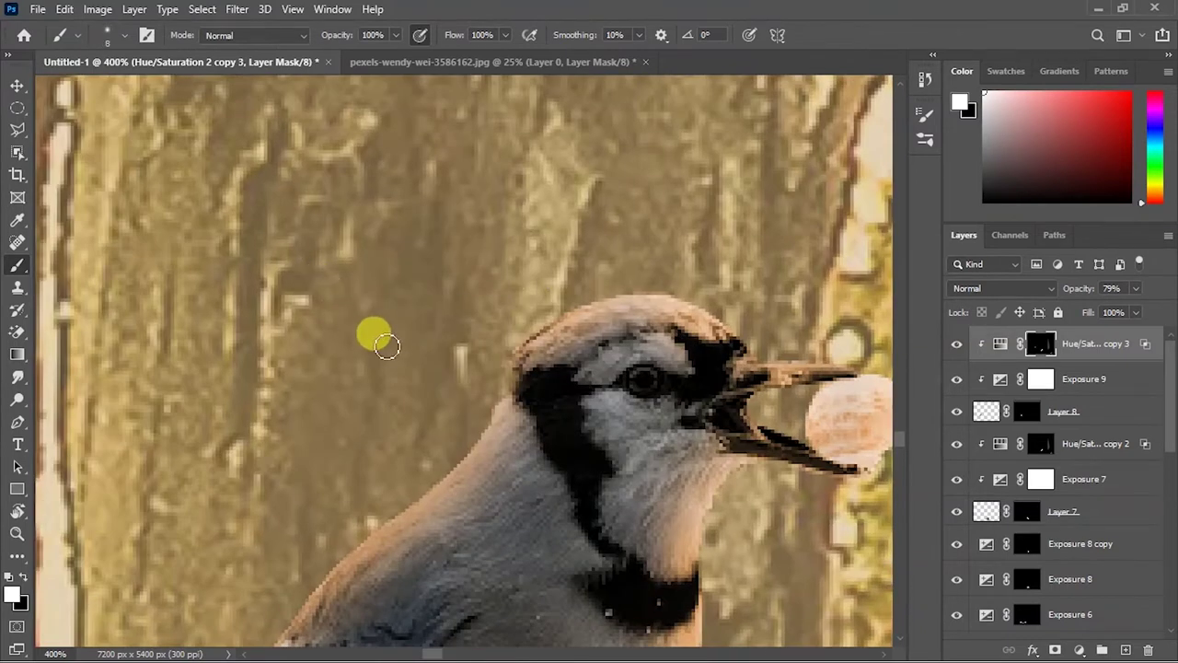
pyautogui.press('x')
pyautogui.press('[')
pyautogui.press('[')
pyautogui.press('[')
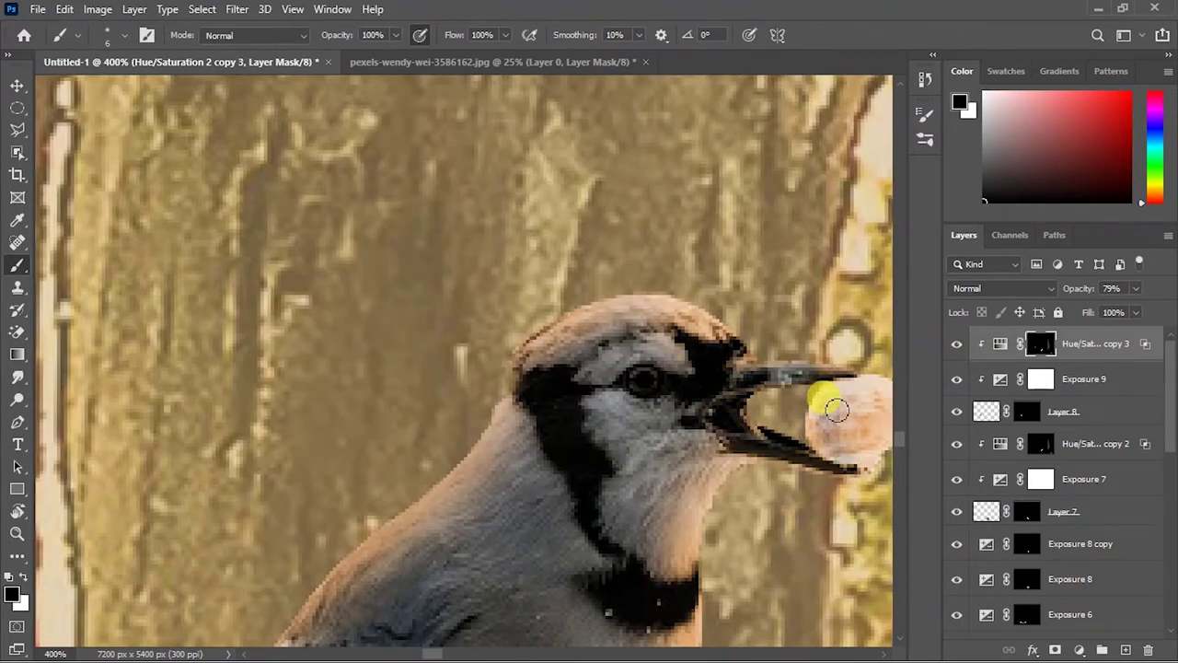
pyautogui.moveTo(866, 445); pyautogui.dragTo(619, 431)
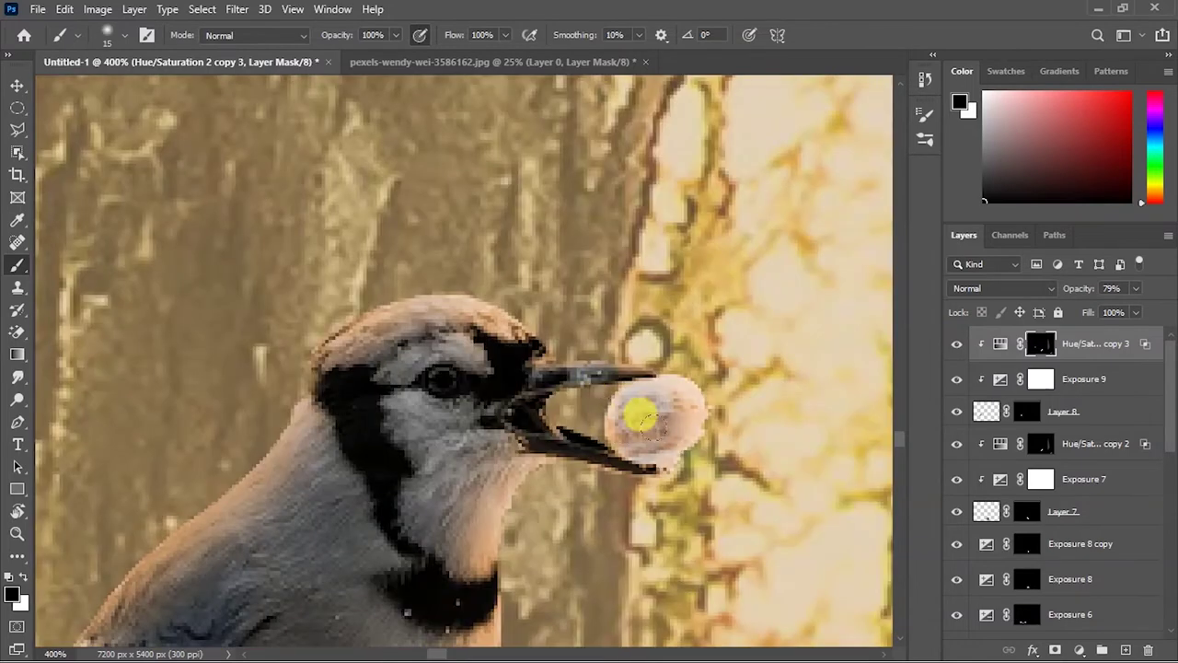
pyautogui.hotkey('ctrl', '-')
pyautogui.hotkey('ctrl', '-')
pyautogui.doubleClick(1001, 378)
pyautogui.moveTo(744, 302); pyautogui.dragTo(747, 304)
pyautogui.click(417, 562)
pyautogui.hotkey('ctrl', '1')
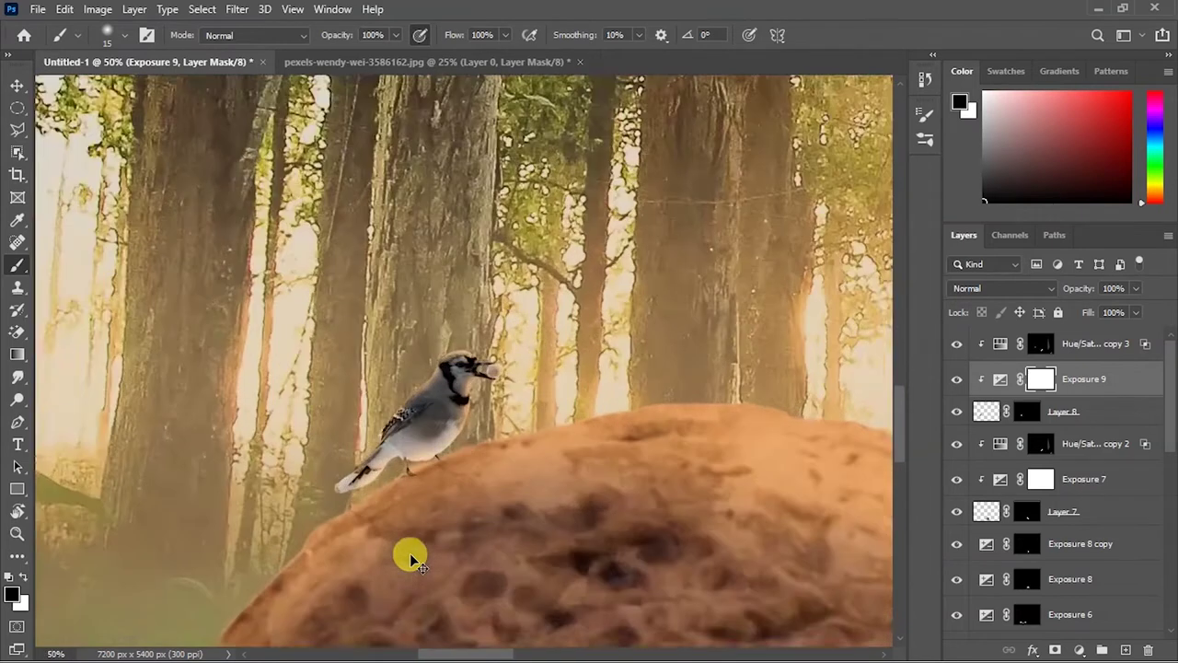
pyautogui.click(1086, 412)
pyautogui.hotkey('ctrl', 'j')
pyautogui.click(1078, 650)
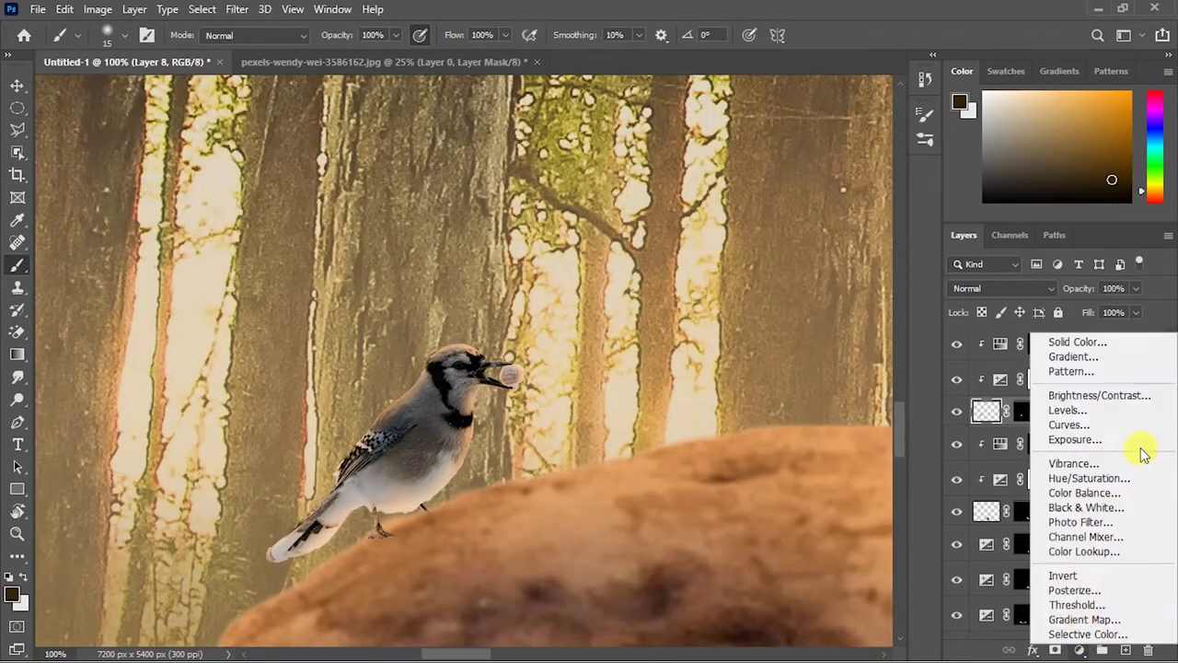
# - Add an unclipped darkening Exposure 10 below the jay, invert its mask, and paint shadow under its feet
pyautogui.click(1137, 437)
pyautogui.moveTo(760, 307); pyautogui.dragTo(747, 316)
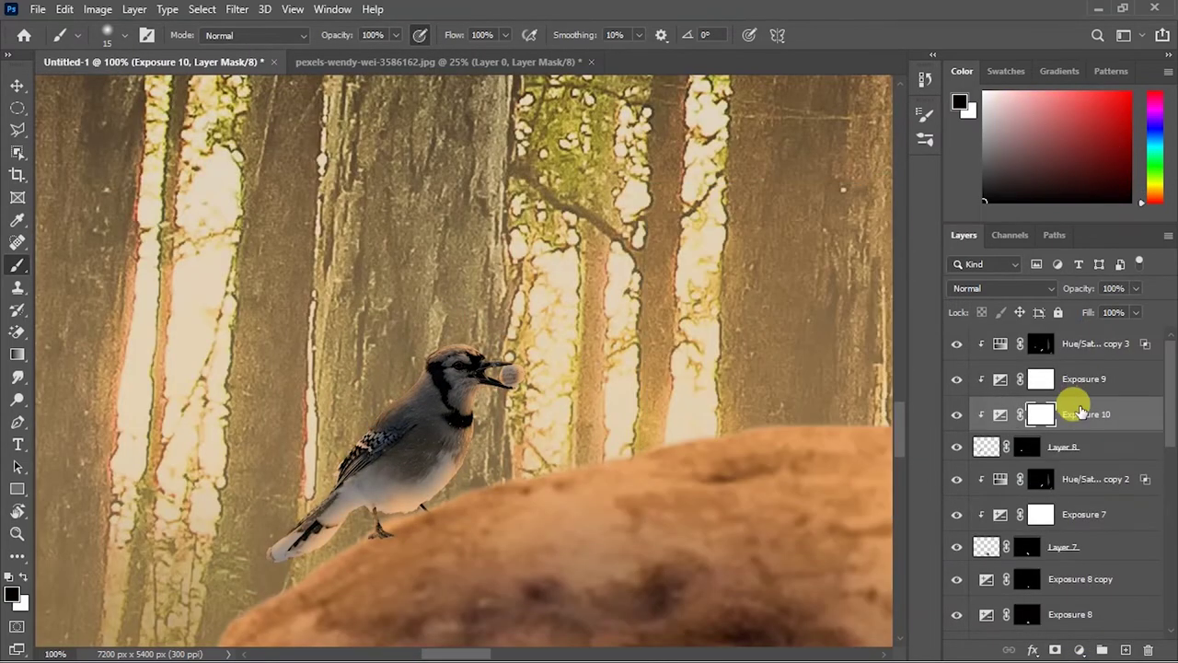
pyautogui.moveTo(1068, 414); pyautogui.dragTo(1067, 460)
pyautogui.click(1023, 446)
pyautogui.hotkey('ctrl', 'i')
pyautogui.scroll(-5, 410, 352)
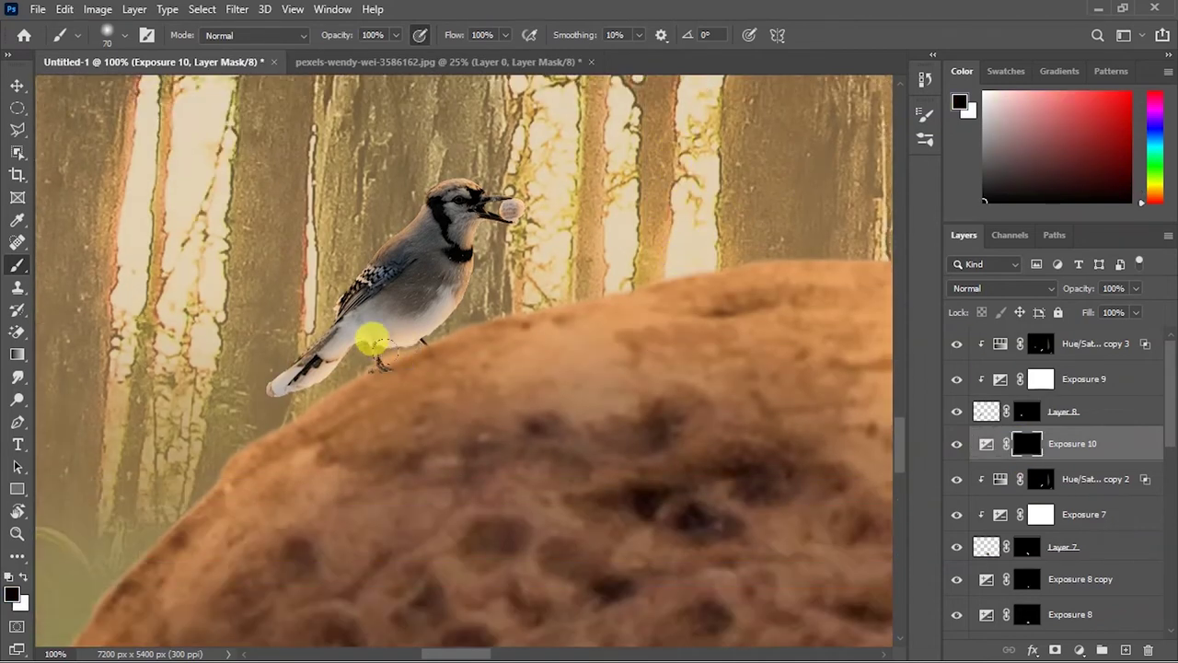
pyautogui.moveTo(361, 399)
pyautogui.mouseDown()
pyautogui.moveTo(426, 350)
pyautogui.moveTo(373, 450)
pyautogui.moveTo(399, 345)
pyautogui.moveTo(400, 465)
pyautogui.mouseUp()
pyautogui.press('x')
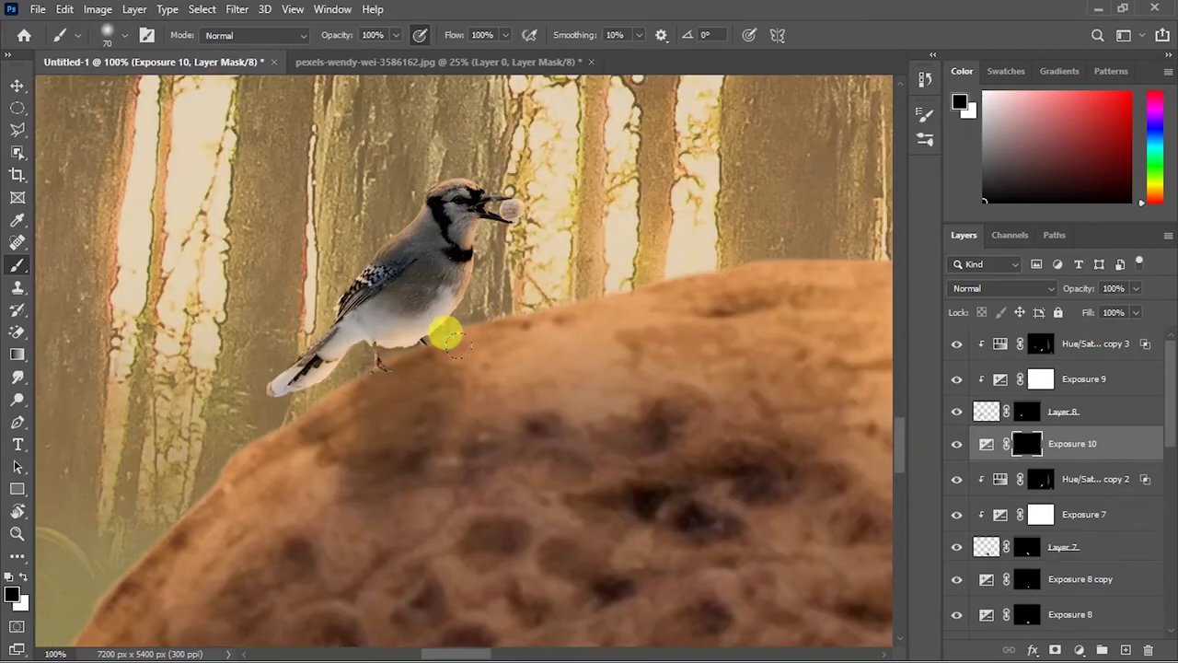
pyautogui.scroll(-3, 313, 517)
pyautogui.scroll(1, 289, 631)
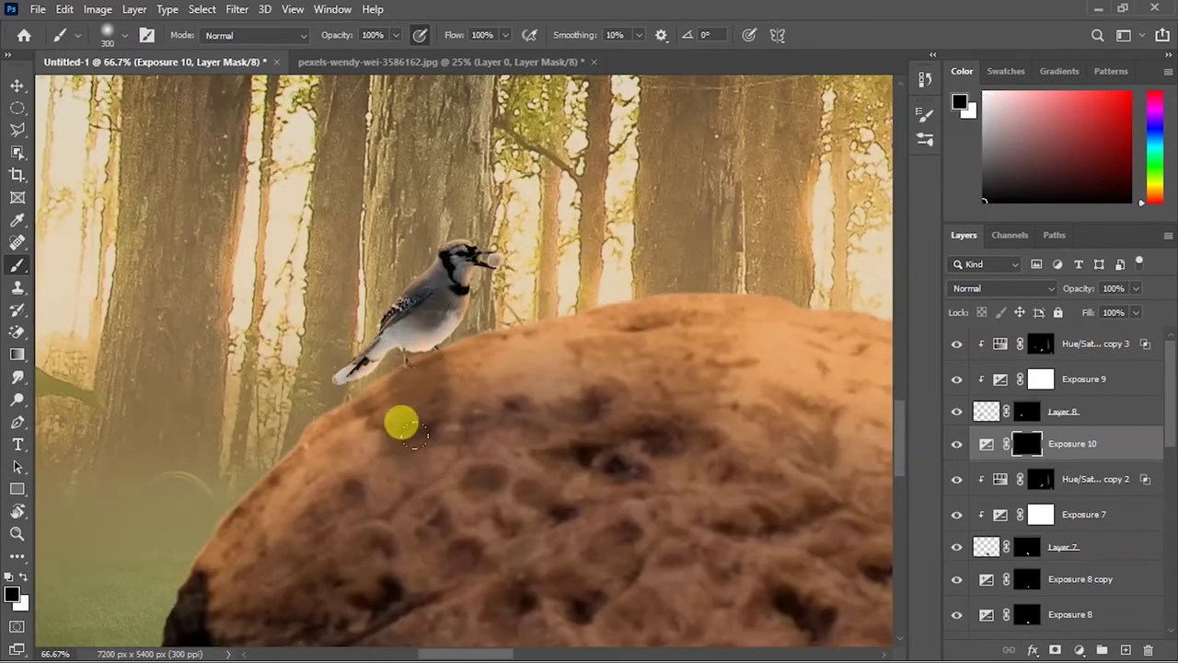
pyautogui.scroll(-5, 366, 508)
pyautogui.click(19, 87)
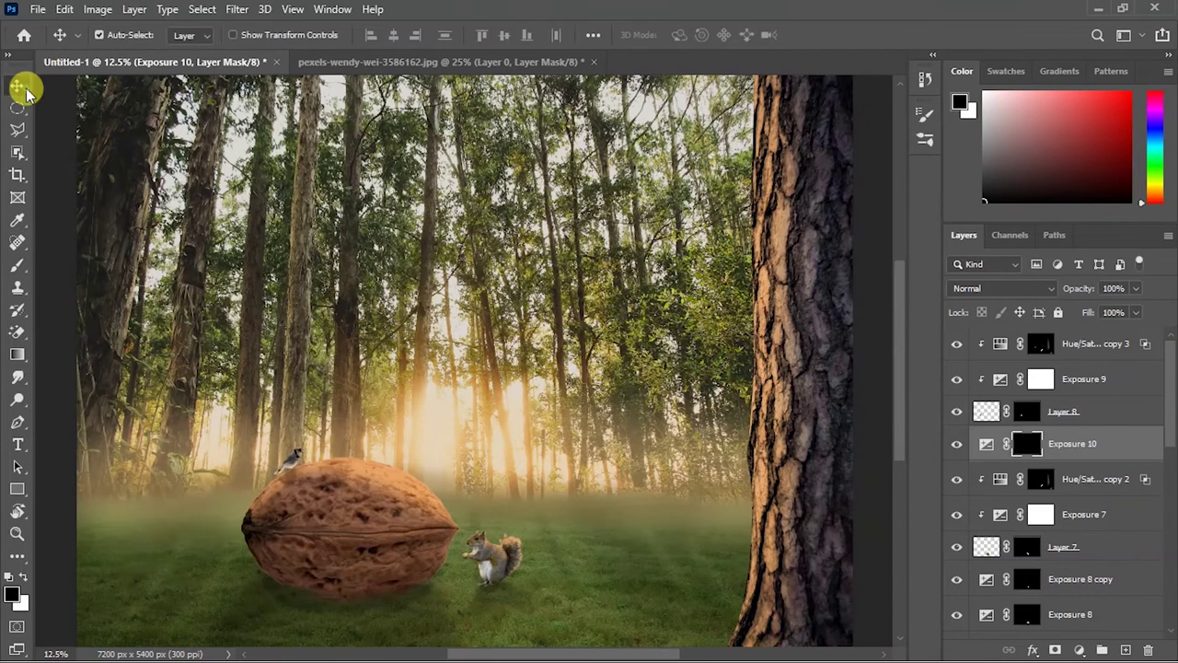
# - Create a new empty layer above Layer 1 and sample a pale beige foreground colour
pyautogui.scroll(-5, 1058, 460)
pyautogui.click(1078, 557)
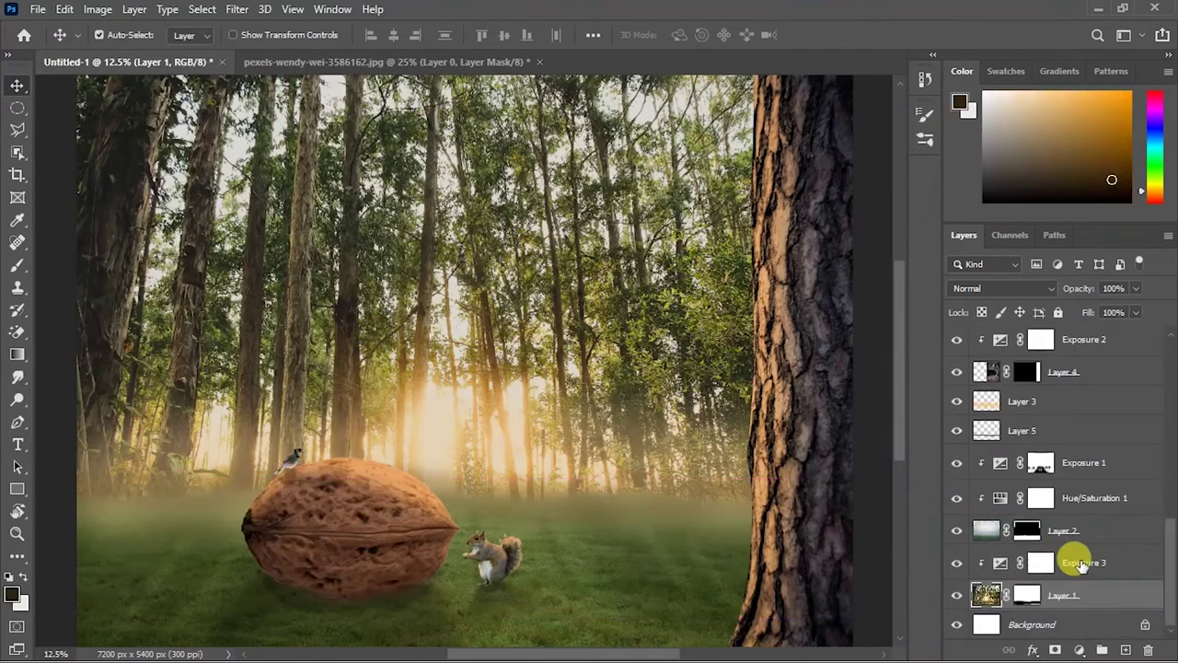
pyautogui.click(12, 594)
pyautogui.click(350, 99)
pyautogui.click(1058, 355)
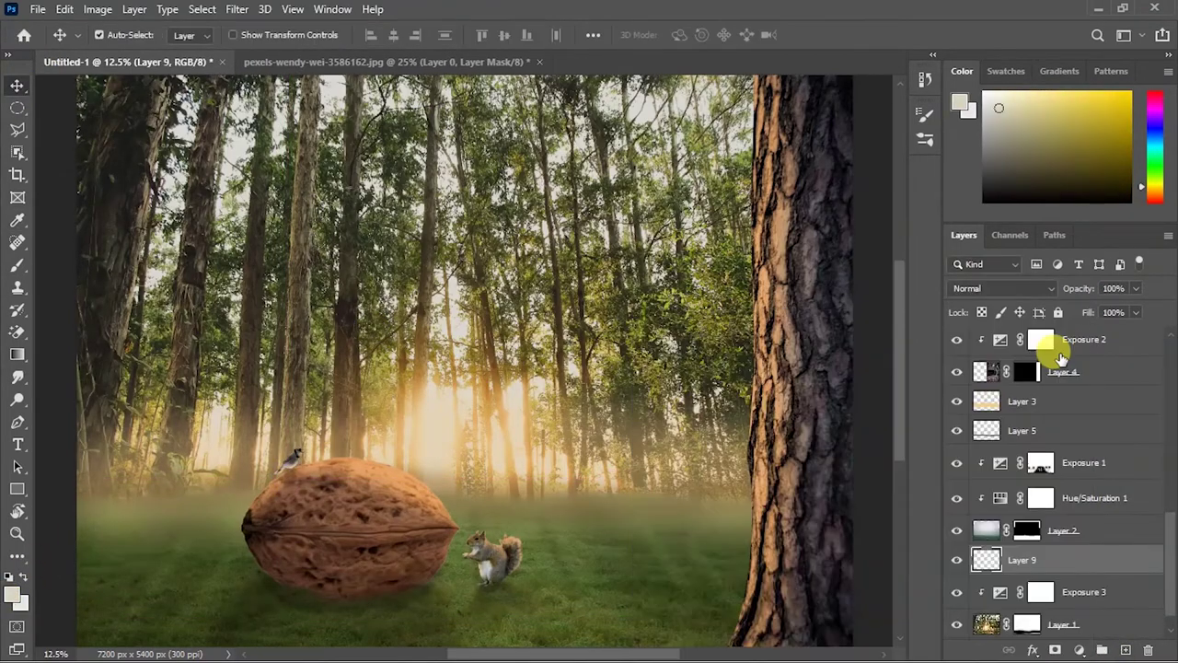
pyautogui.press('b')
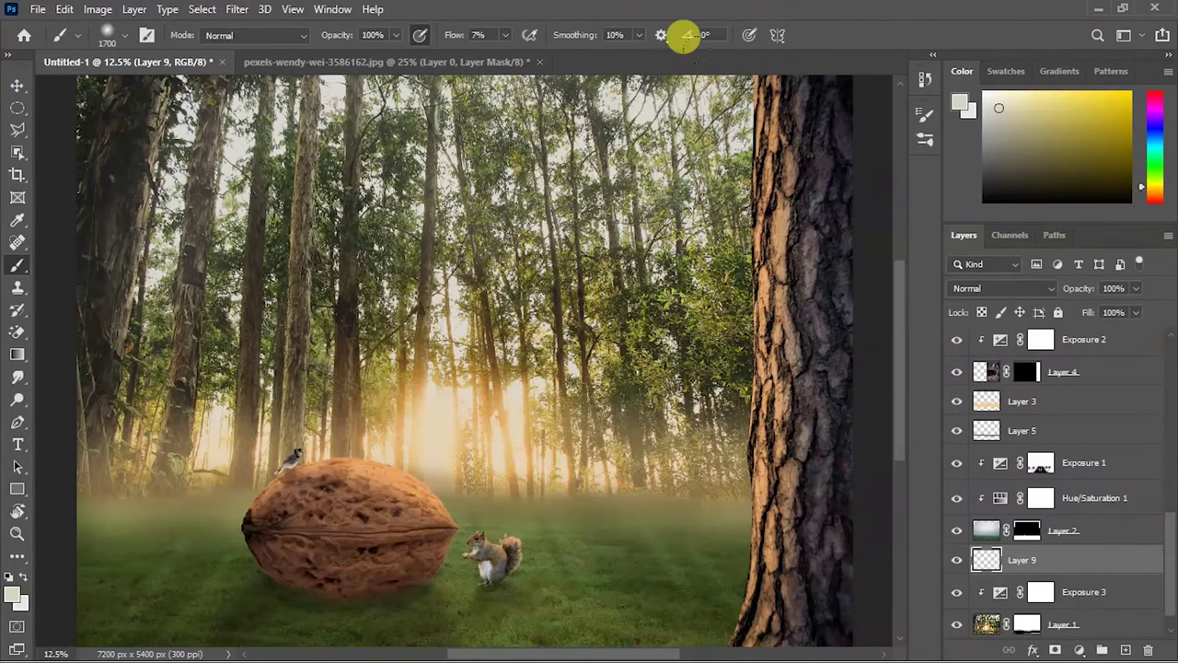
pyautogui.scroll(-1, 642, 522)
pyautogui.press('v')
# - Apply Gaussian Blur to Layer 4 at 3.6 pixels, then a second pass around 6.4 pixels
pyautogui.click(709, 330)
pyautogui.click(241, 11)
pyautogui.click(276, 28)
pyautogui.moveTo(497, 110); pyautogui.dragTo(297, 121)
pyautogui.moveTo(305, 387)
pyautogui.mouseDown()
pyautogui.moveTo(291, 389)
pyautogui.moveTo(315, 387)
pyautogui.mouseUp()
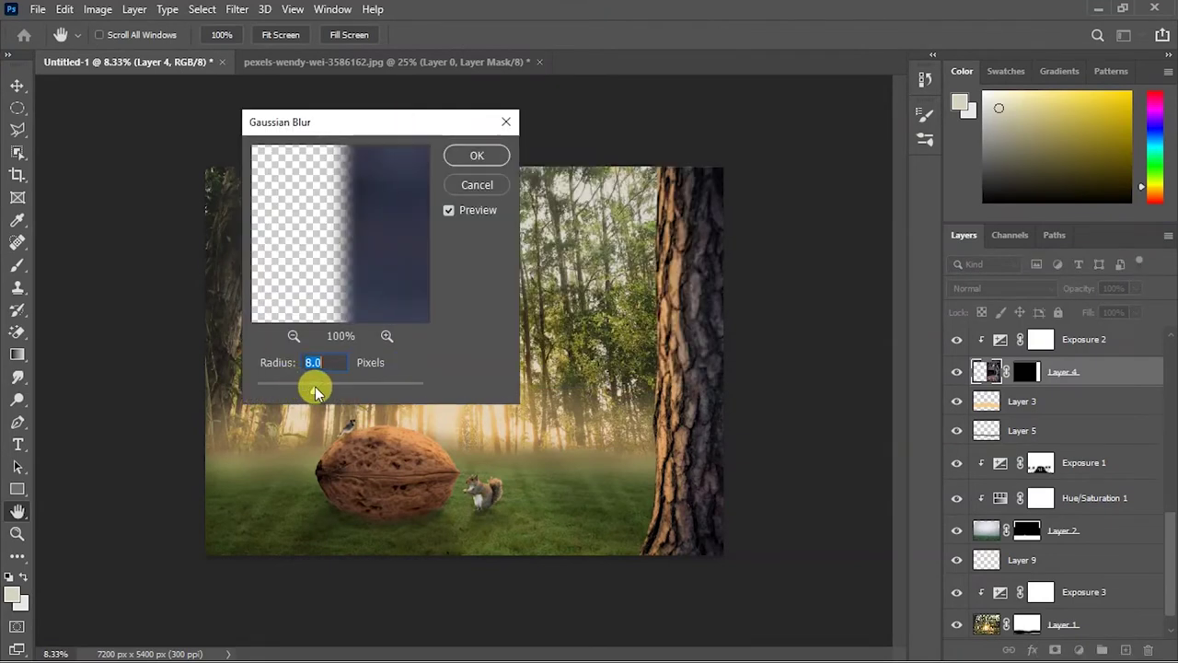
pyautogui.click(476, 155)
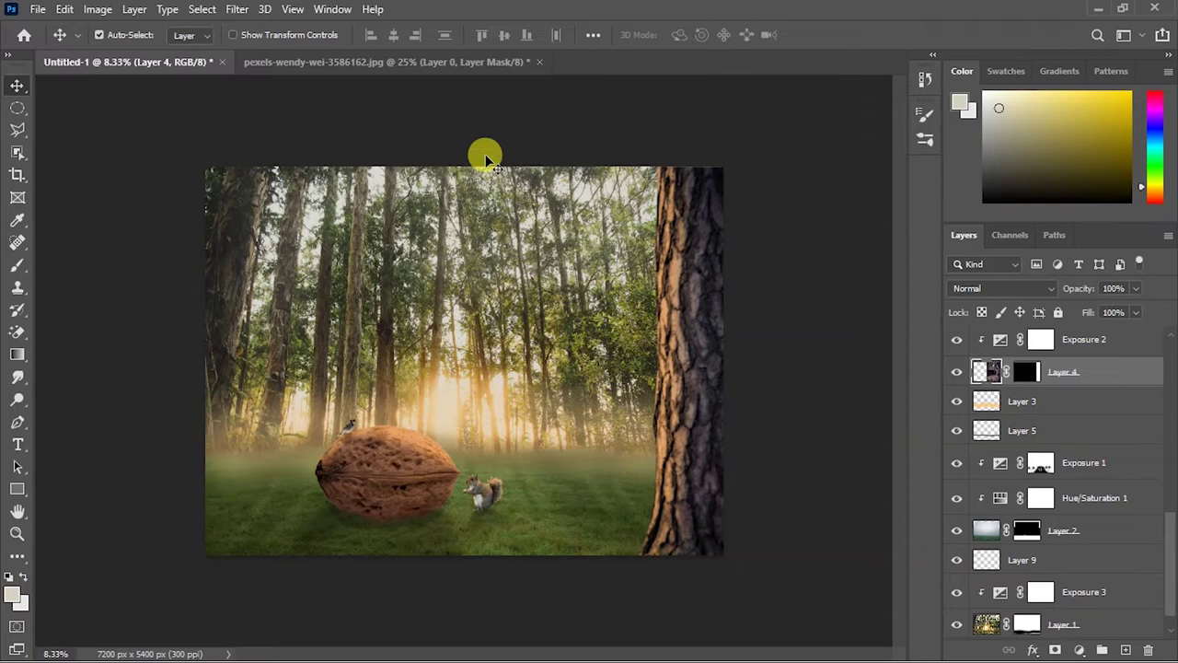
pyautogui.hotkey('ctrl', '+')
pyautogui.click(236, 10)
pyautogui.click(487, 298)
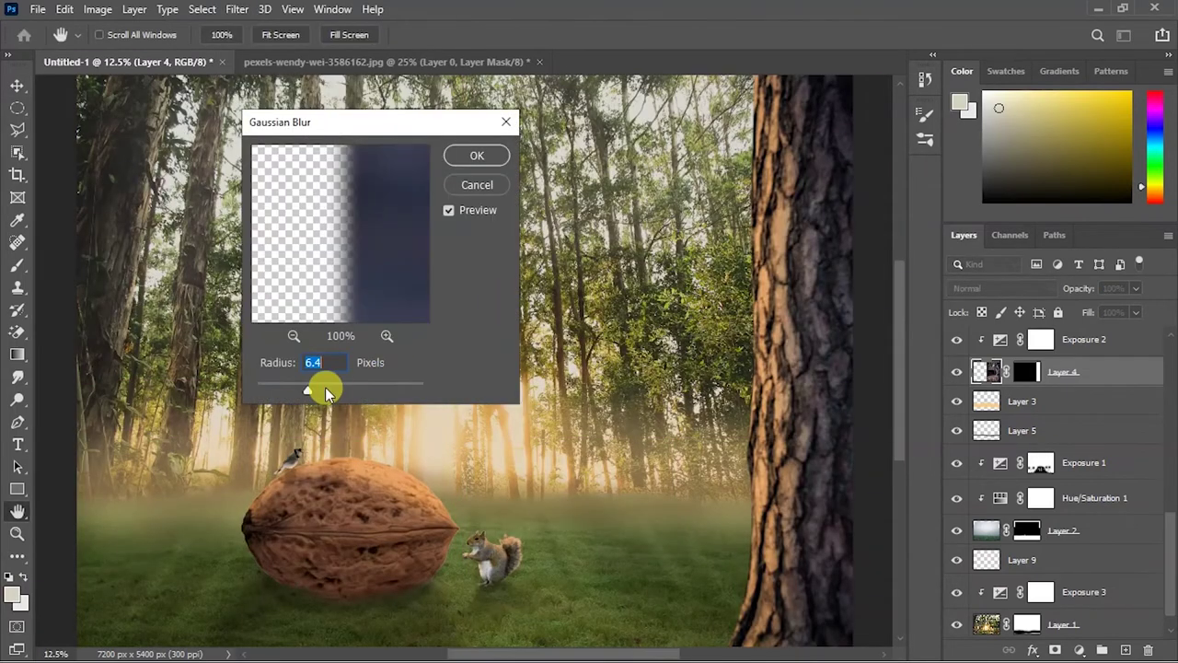
pyautogui.click(477, 155)
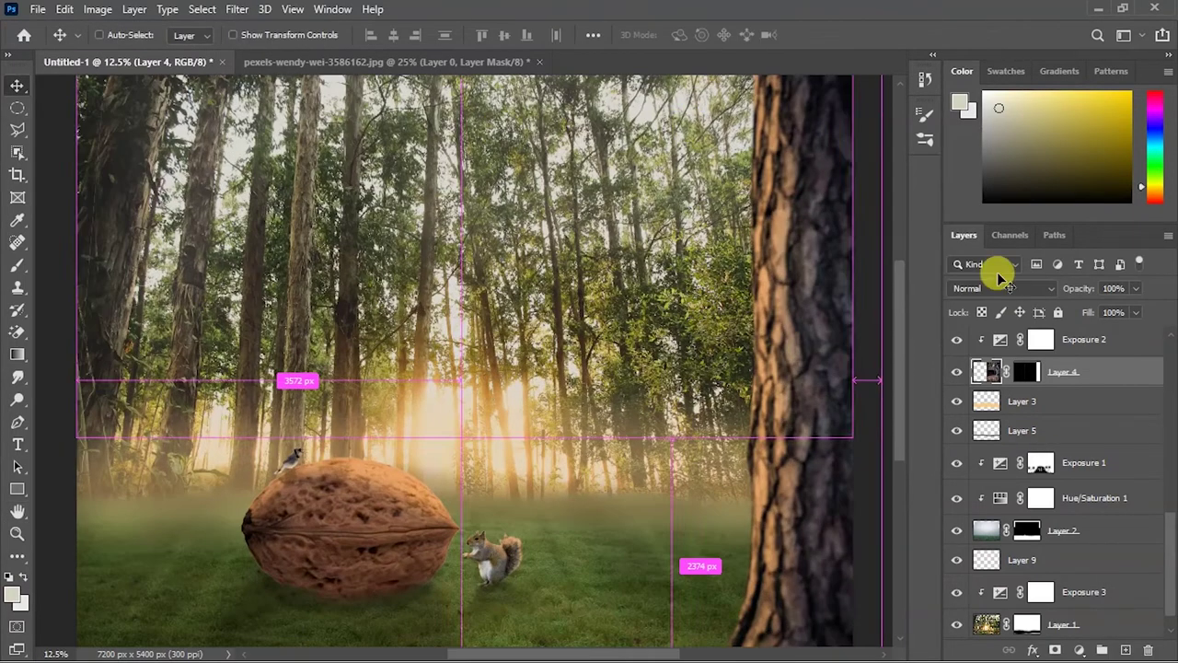
pyautogui.scroll(5, 1031, 421)
pyautogui.scroll(-5, 1031, 422)
# - Duplicate Hue/Saturation 2 and move the copy below Exposure 1
pyautogui.click(1036, 344)
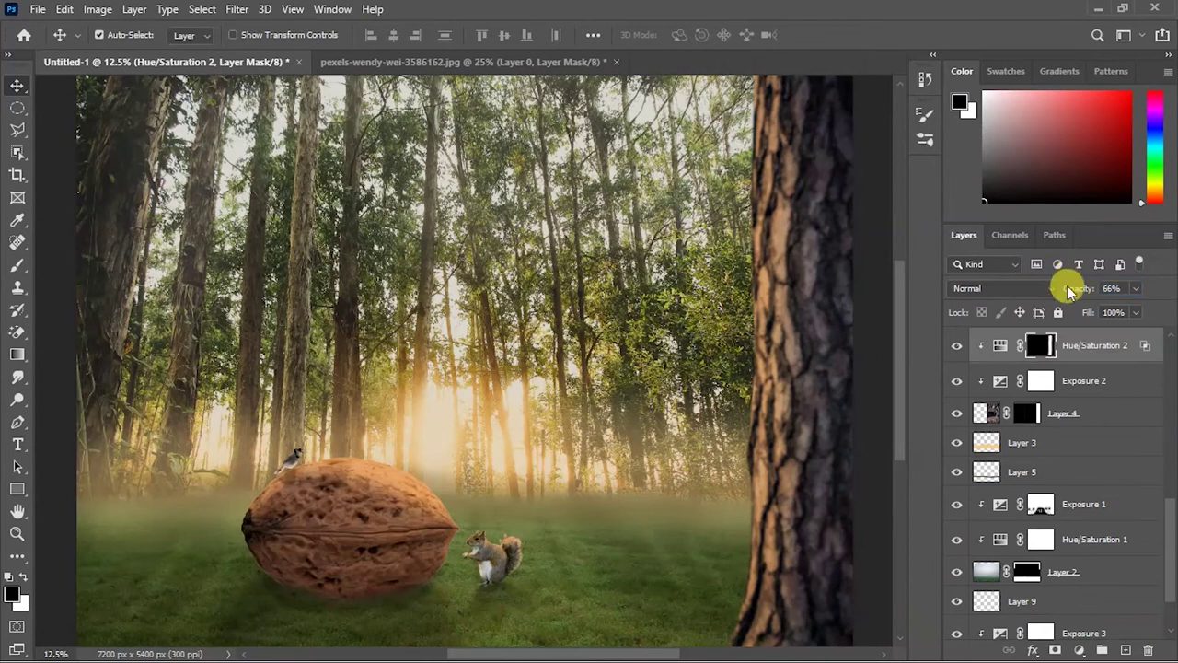
pyautogui.scroll(-2, 526, 539)
pyautogui.click(1046, 497)
pyautogui.click(1077, 344)
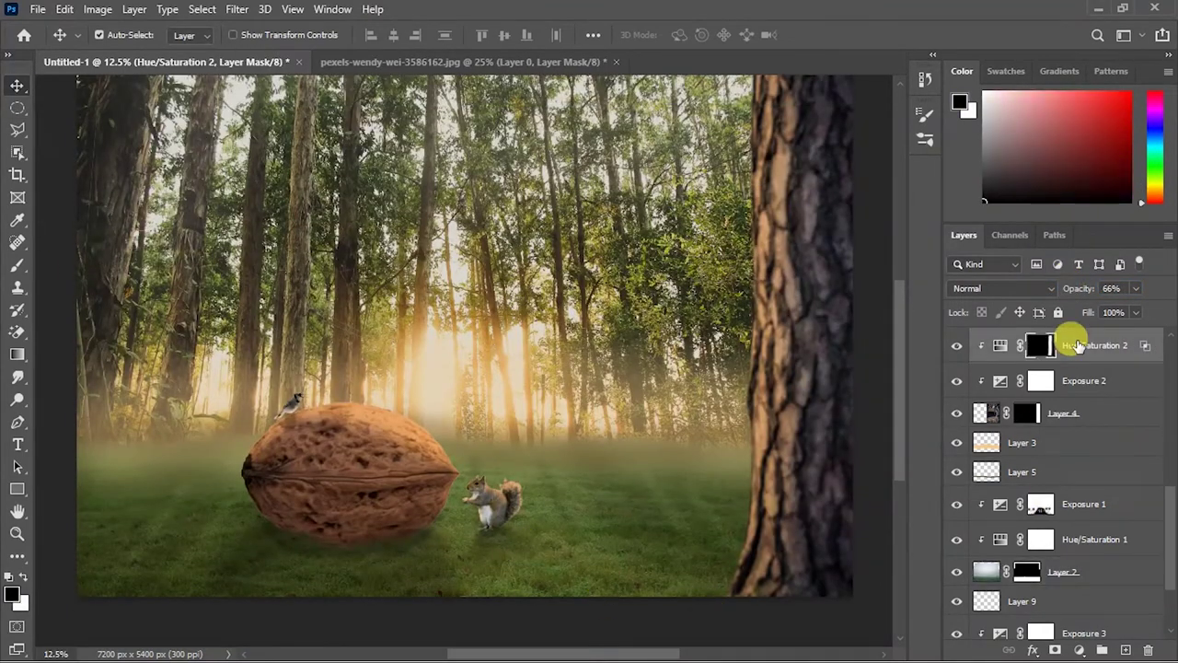
pyautogui.hotkey('ctrl', 'j')
pyautogui.moveTo(1077, 344); pyautogui.dragTo(1088, 440)
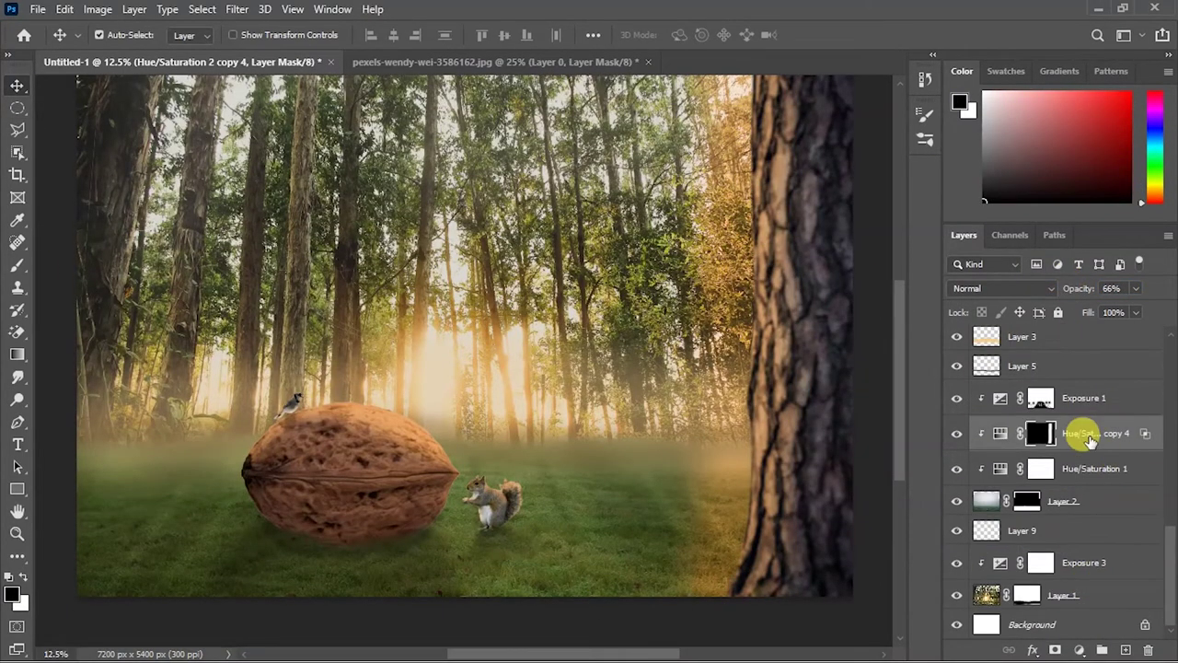
# - Paint the copy's mask to remove the yellow tint from the grass near the trunk, lowering flow
pyautogui.press('b')
pyautogui.click(454, 35)
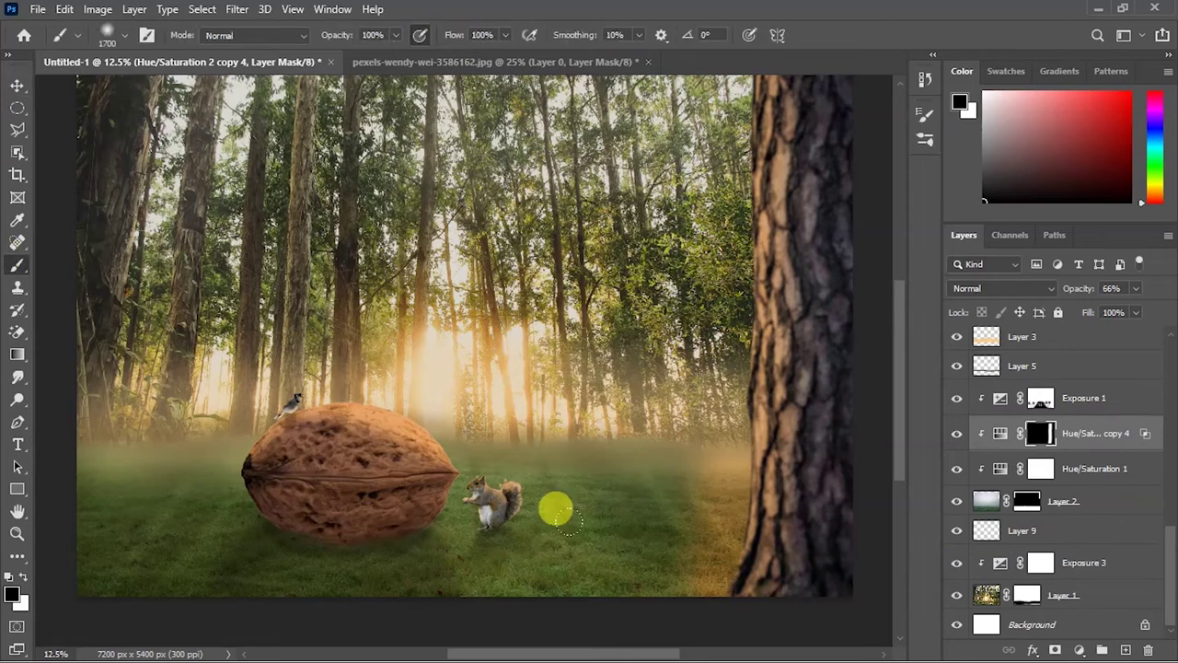
pyautogui.moveTo(561, 514); pyautogui.dragTo(709, 520)
pyautogui.press('x')
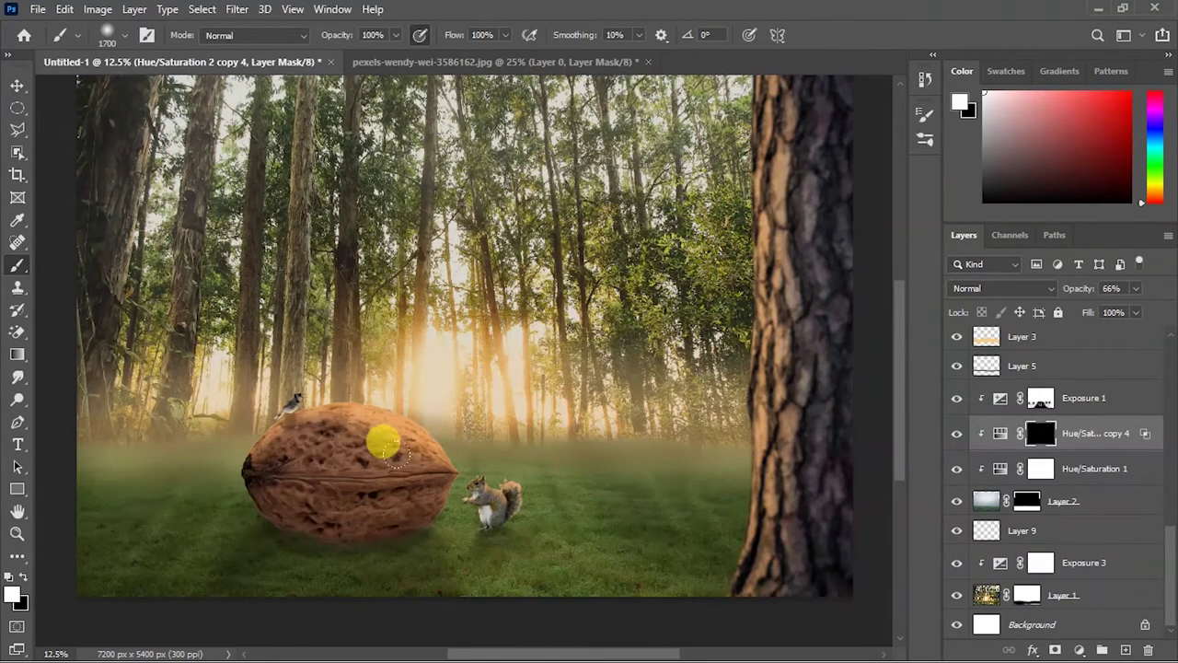
pyautogui.click(471, 35)
pyautogui.write('10')
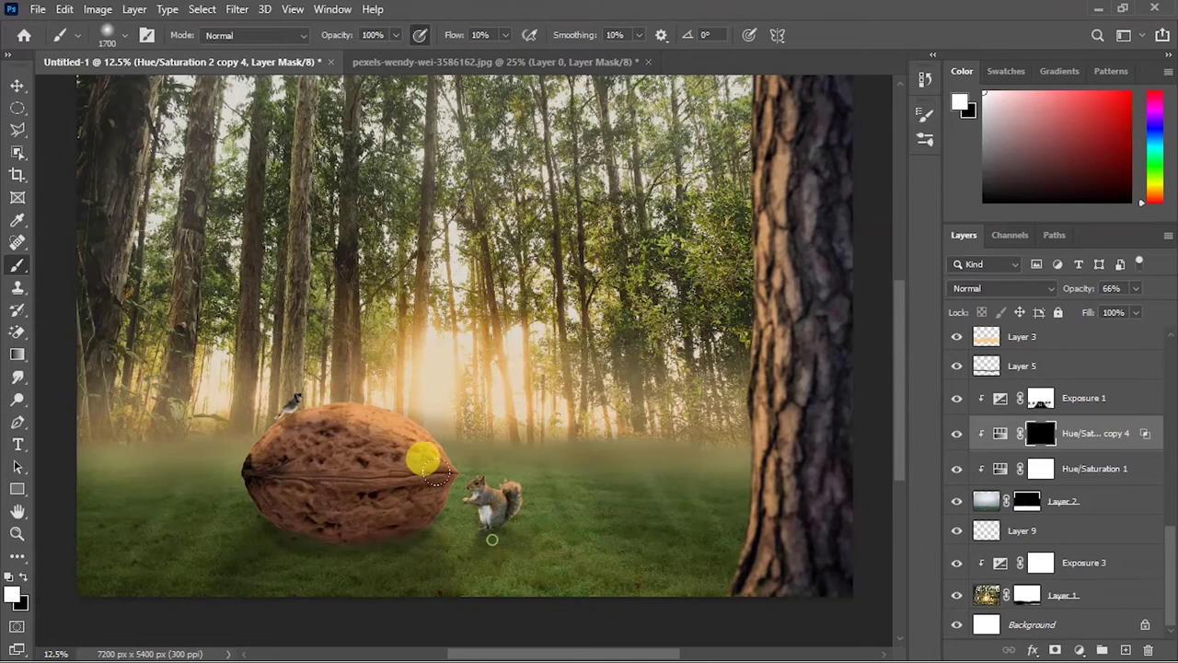
pyautogui.press('v')
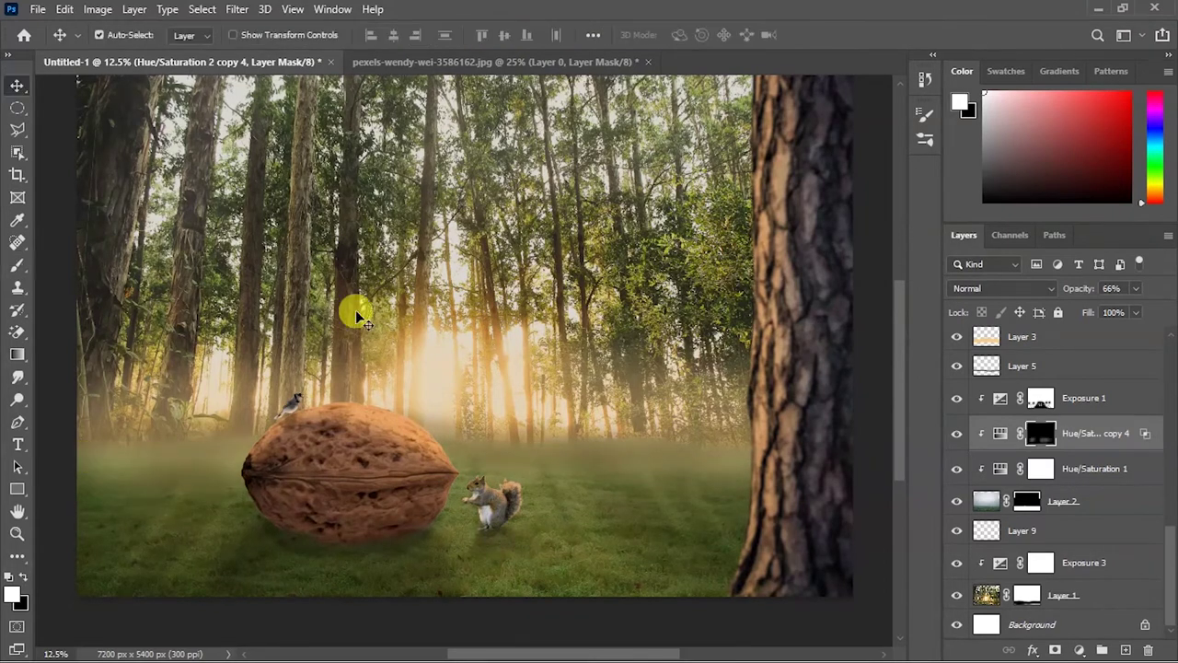
pyautogui.click(1050, 534)
pyautogui.press('b')
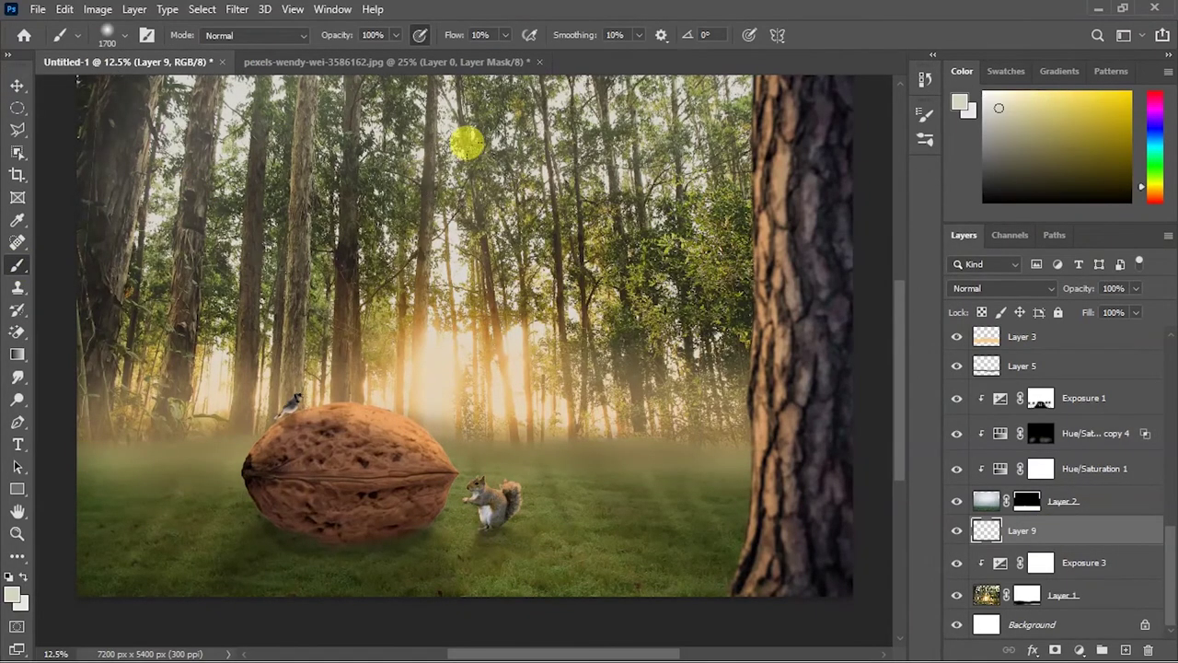
pyautogui.click(18, 85)
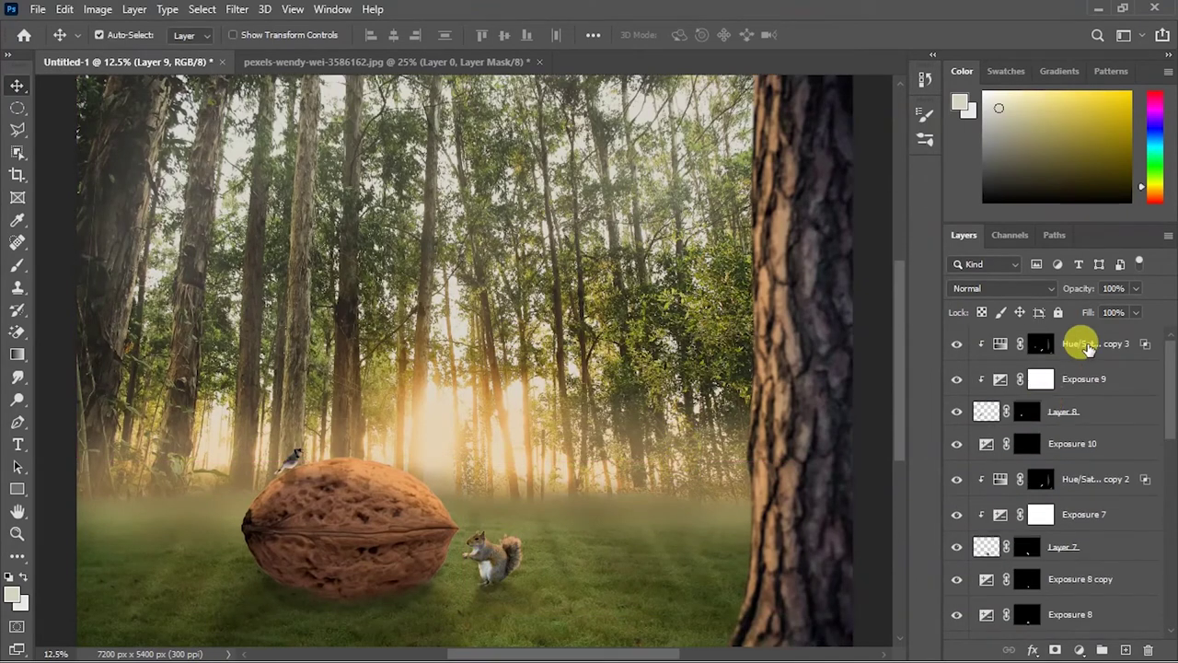
pyautogui.click(1037, 345)
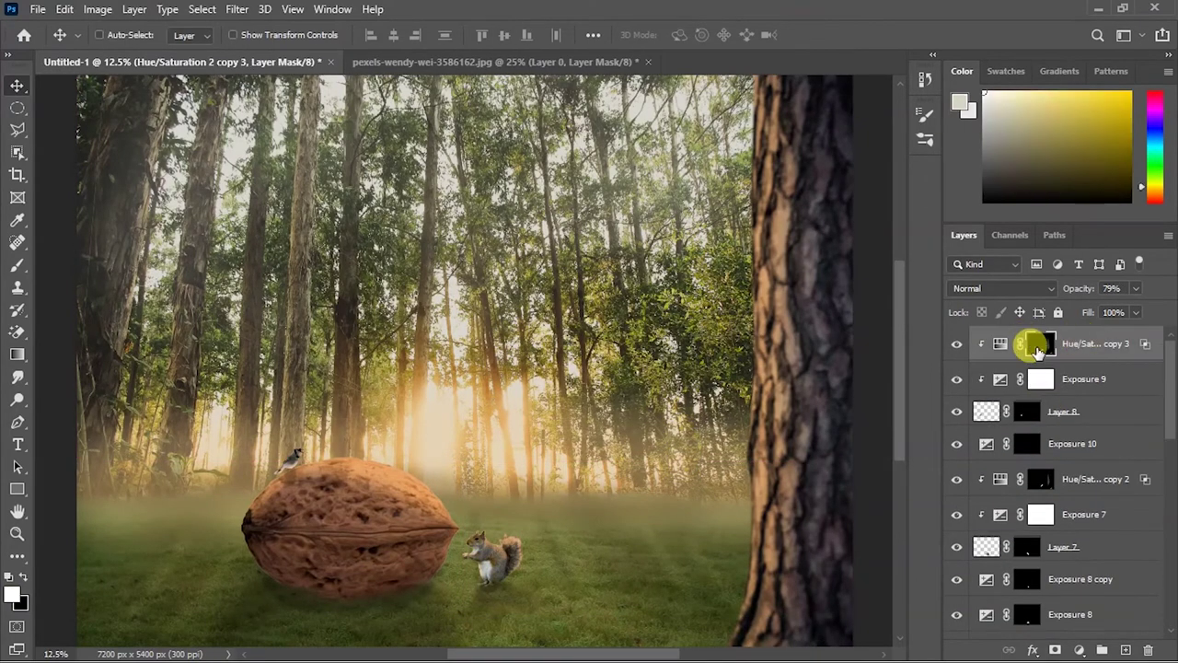
# - Merge all visible layers into a new stamped layer and apply Camera Raw Filter to it
pyautogui.hotkey('ctrl', 'shift', 'alt', 'e')
pyautogui.click(236, 9)
pyautogui.click(316, 137)
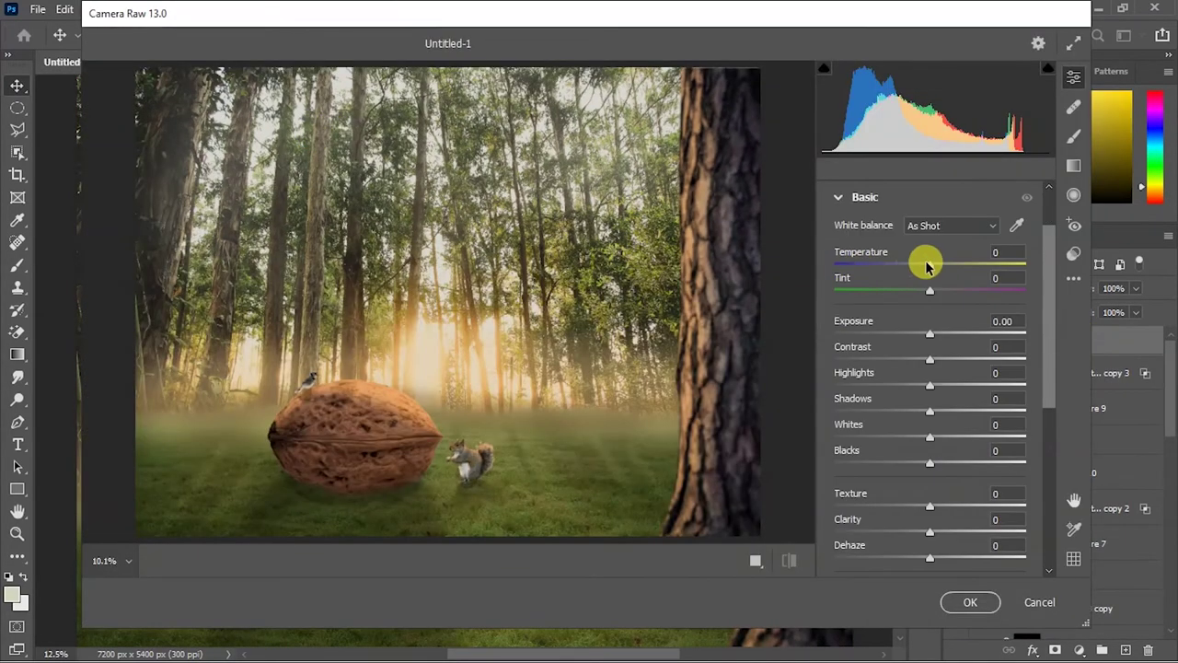
# - Set Temperature +9, Tint +10, Exposure -0.10, Contrast -5 and Highlights -57
pyautogui.press('Tab')
pyautogui.write('10')
pyautogui.press('Tab')
pyautogui.write('-0.1')
pyautogui.press('Tab')
pyautogui.write('-5')
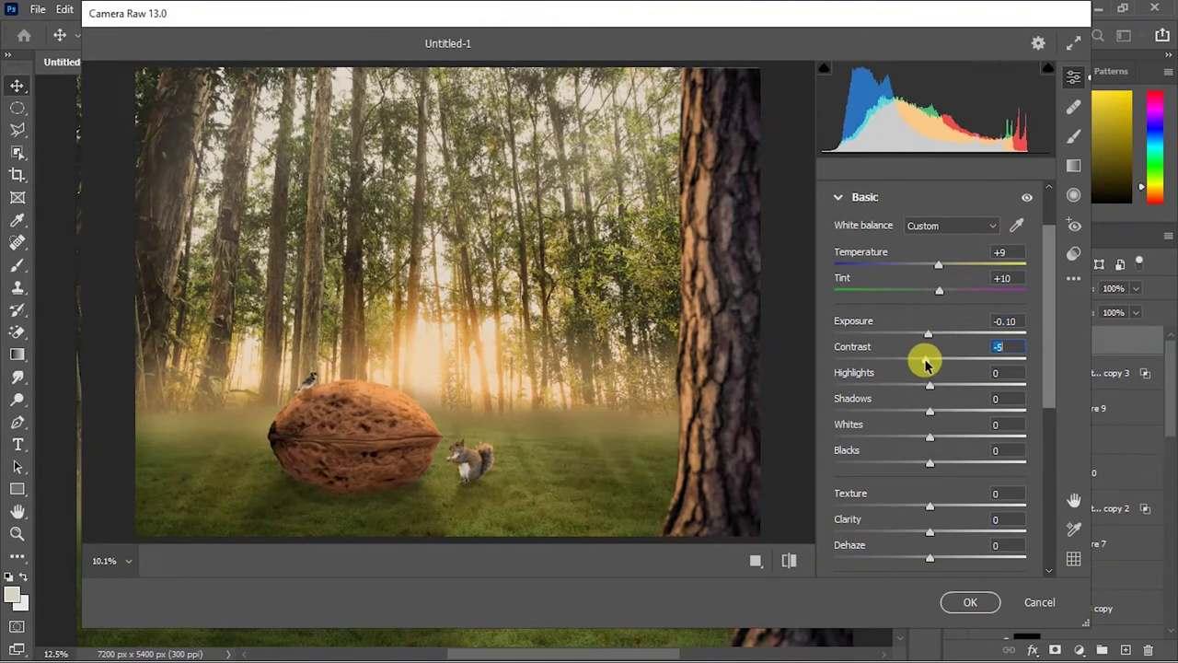
pyautogui.press('Tab')
pyautogui.write('-57')
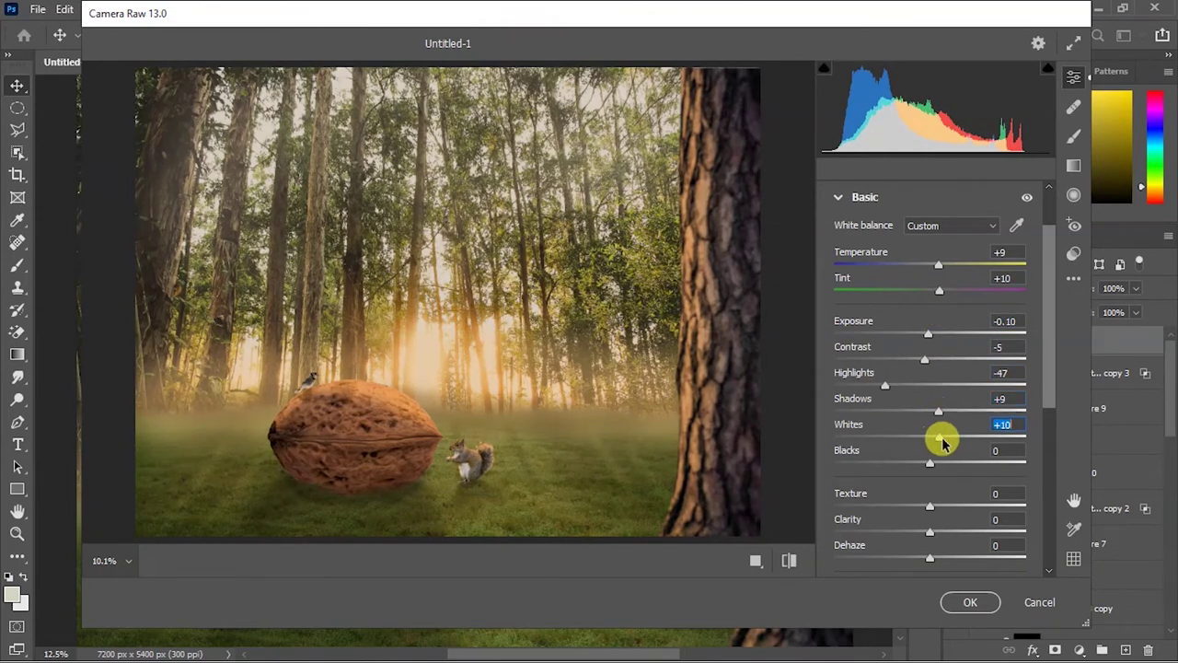
# - Boost presence, add a tone-curve midpoint, and lift the black point to output 9
pyautogui.scroll(-3, 936, 443)
pyautogui.moveTo(930, 368)
pyautogui.mouseDown()
pyautogui.moveTo(946, 368)
pyautogui.moveTo(950, 400)
pyautogui.mouseUp()
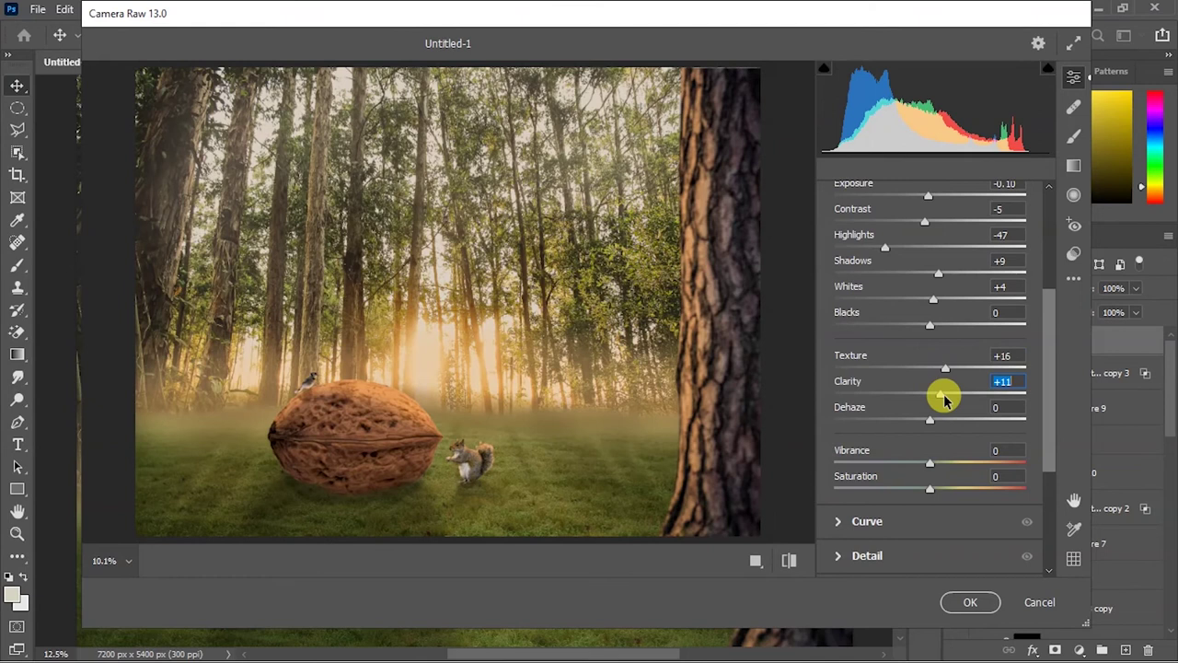
pyautogui.click(867, 521)
pyautogui.click(925, 380)
pyautogui.moveTo(835, 469); pyautogui.dragTo(819, 450)
# - Check the Color Mixer saturation controls, then move on to the Detail sharpening and noise settings
pyautogui.scroll(-3, 921, 415)
pyautogui.click(881, 347)
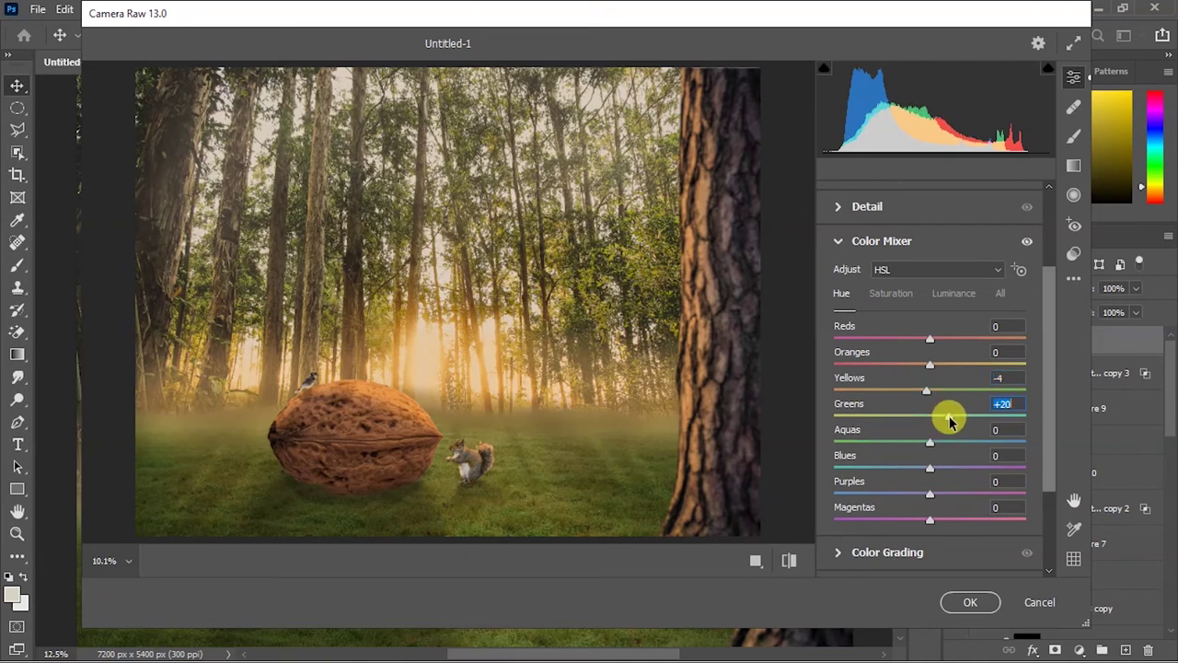
pyautogui.click(893, 296)
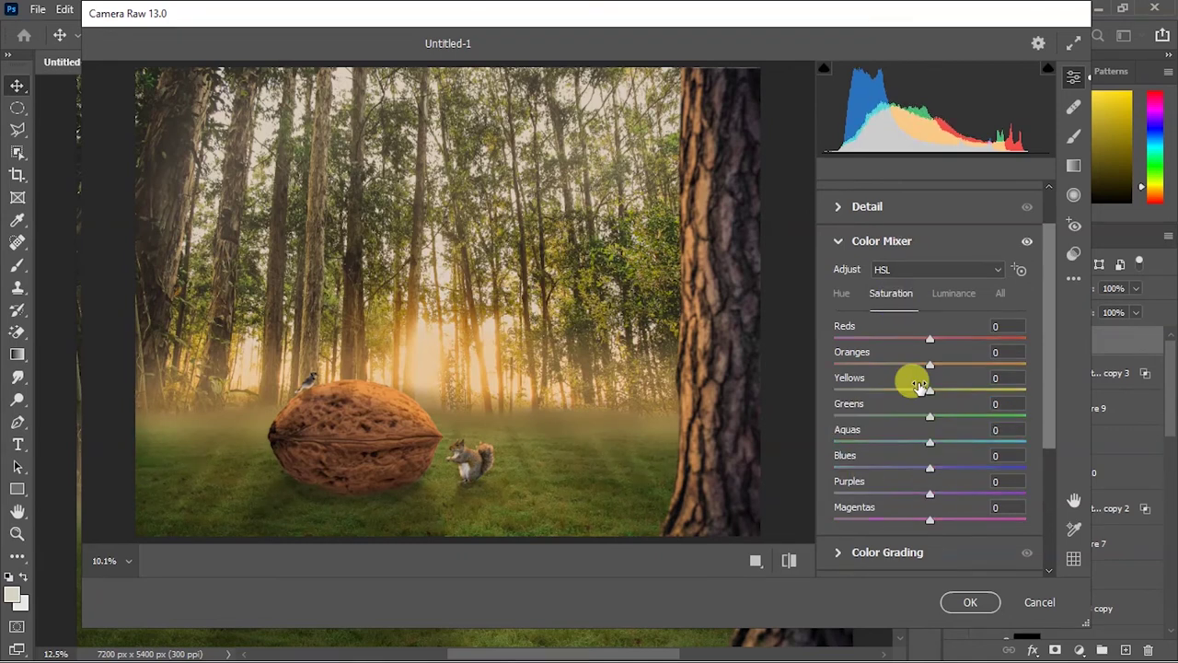
pyautogui.click(877, 242)
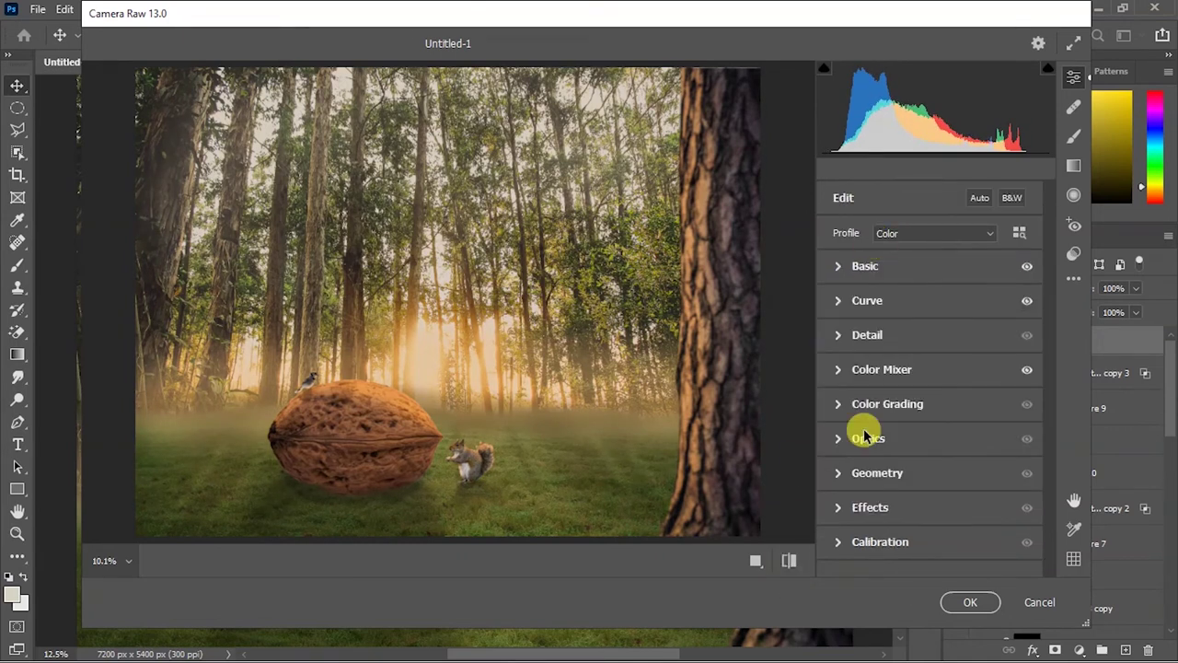
pyautogui.click(861, 507)
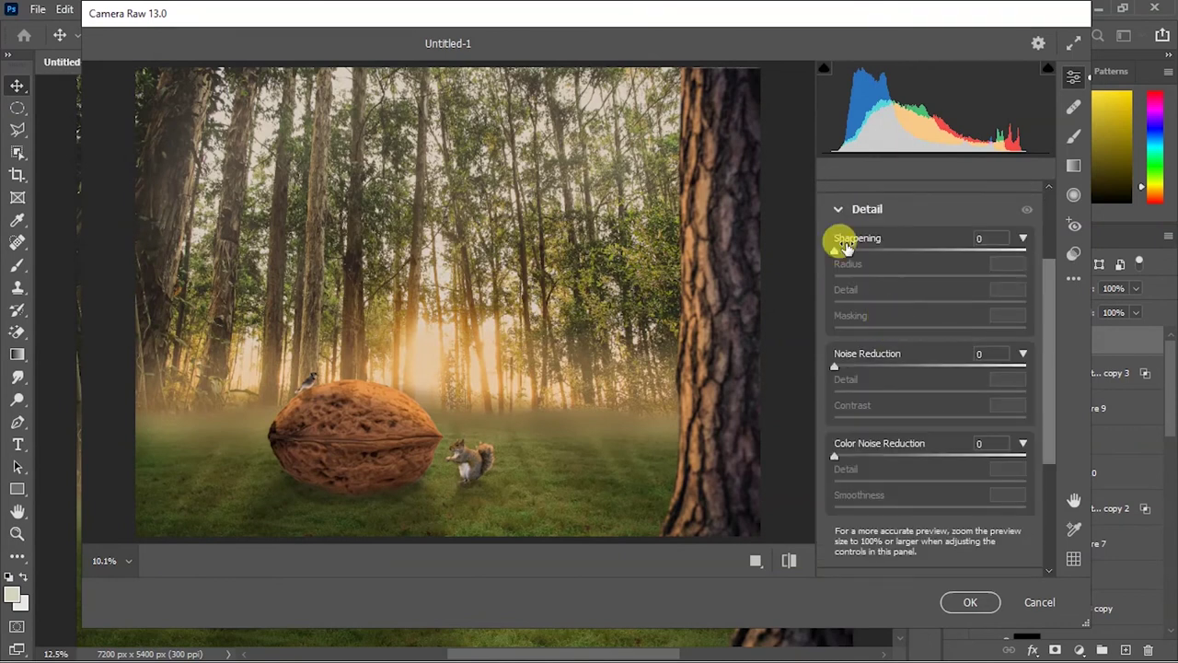